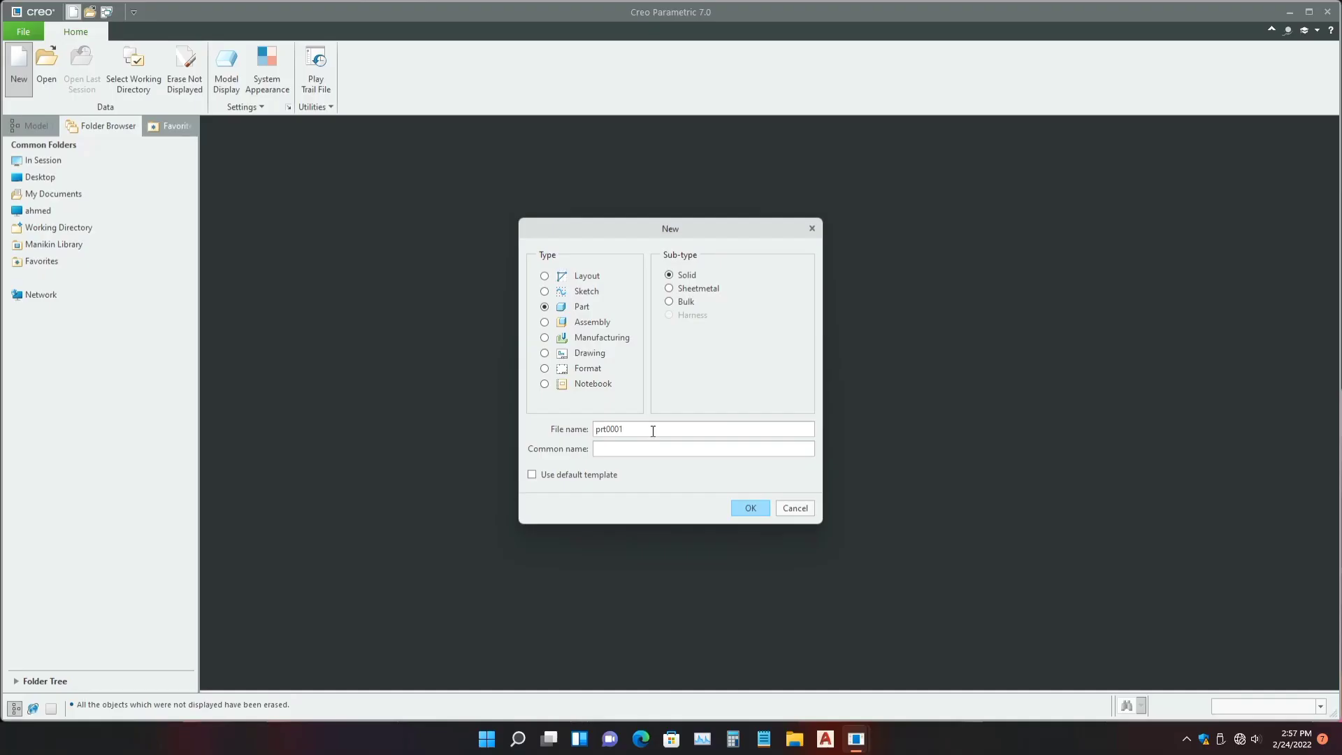
- Create a new drawing file named FRONT_GLASS_COVER
double_click(653, 429)
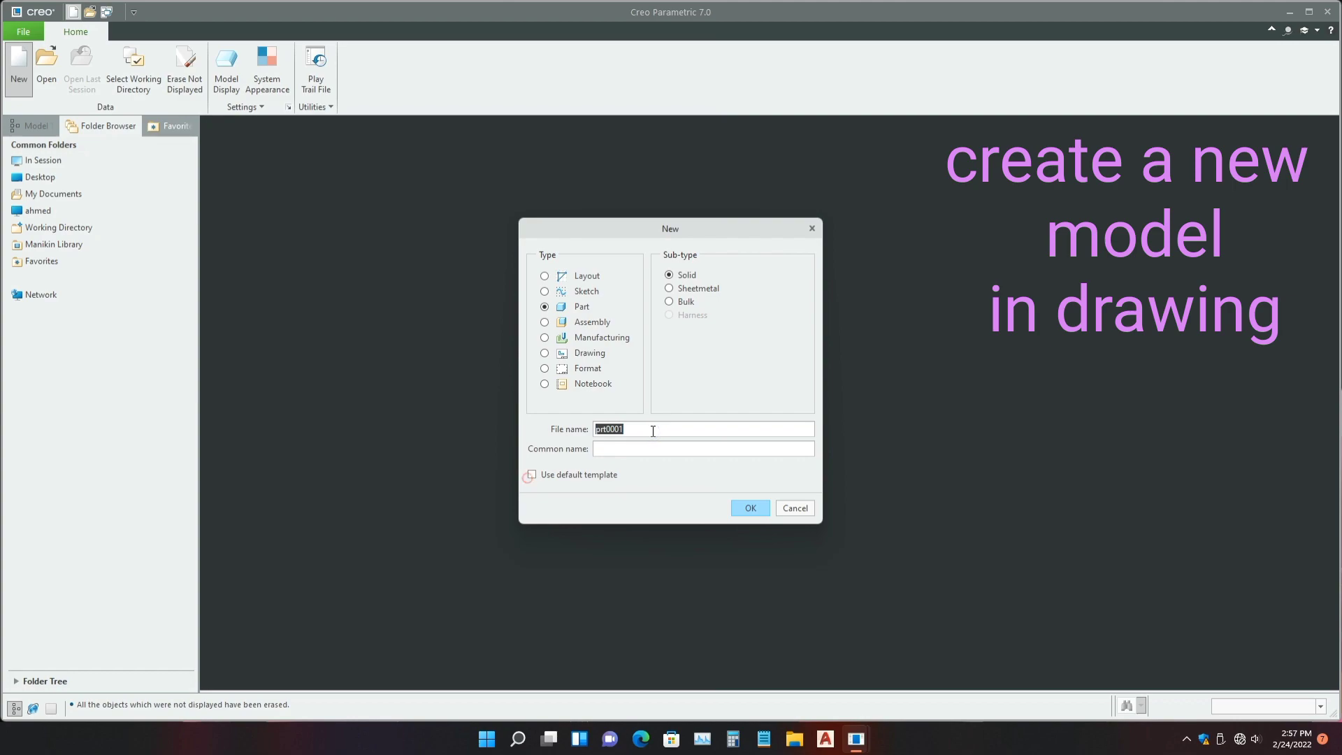
text(FRONT_GLASS_COVER)
click(588, 357)
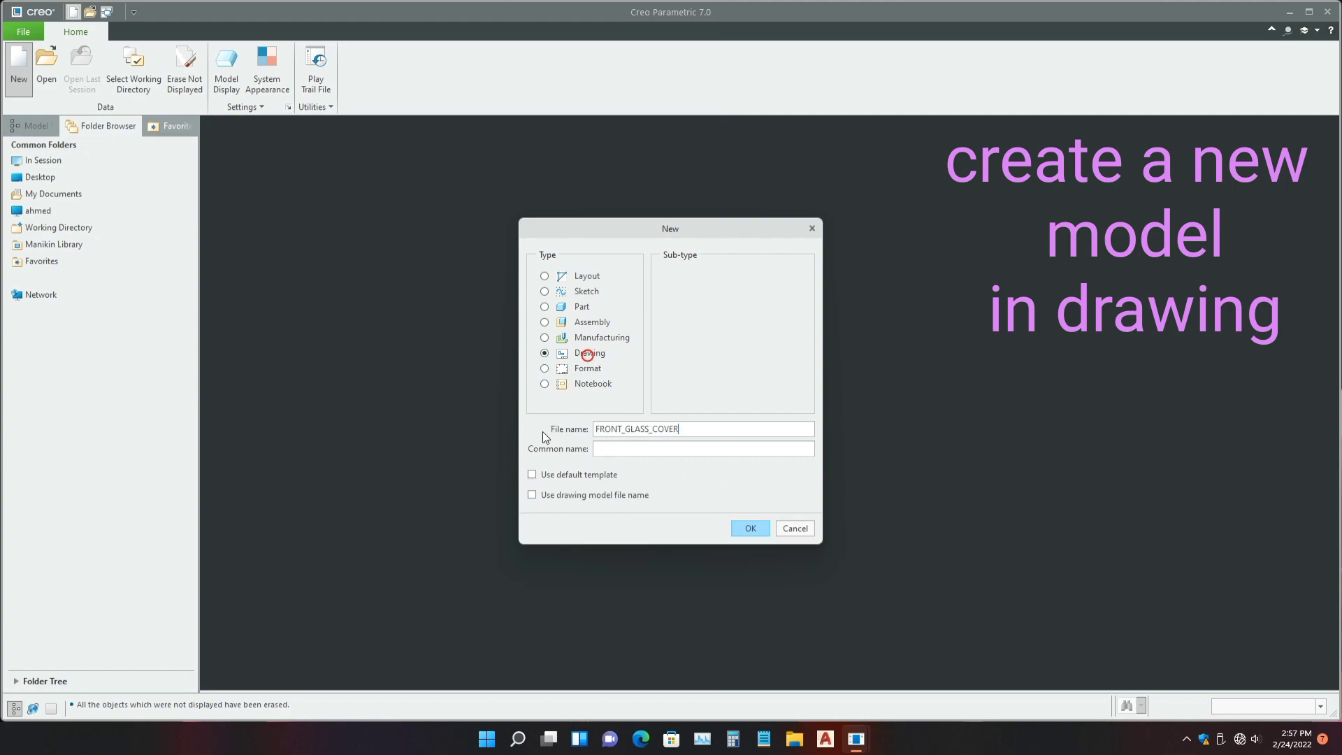
click(752, 527)
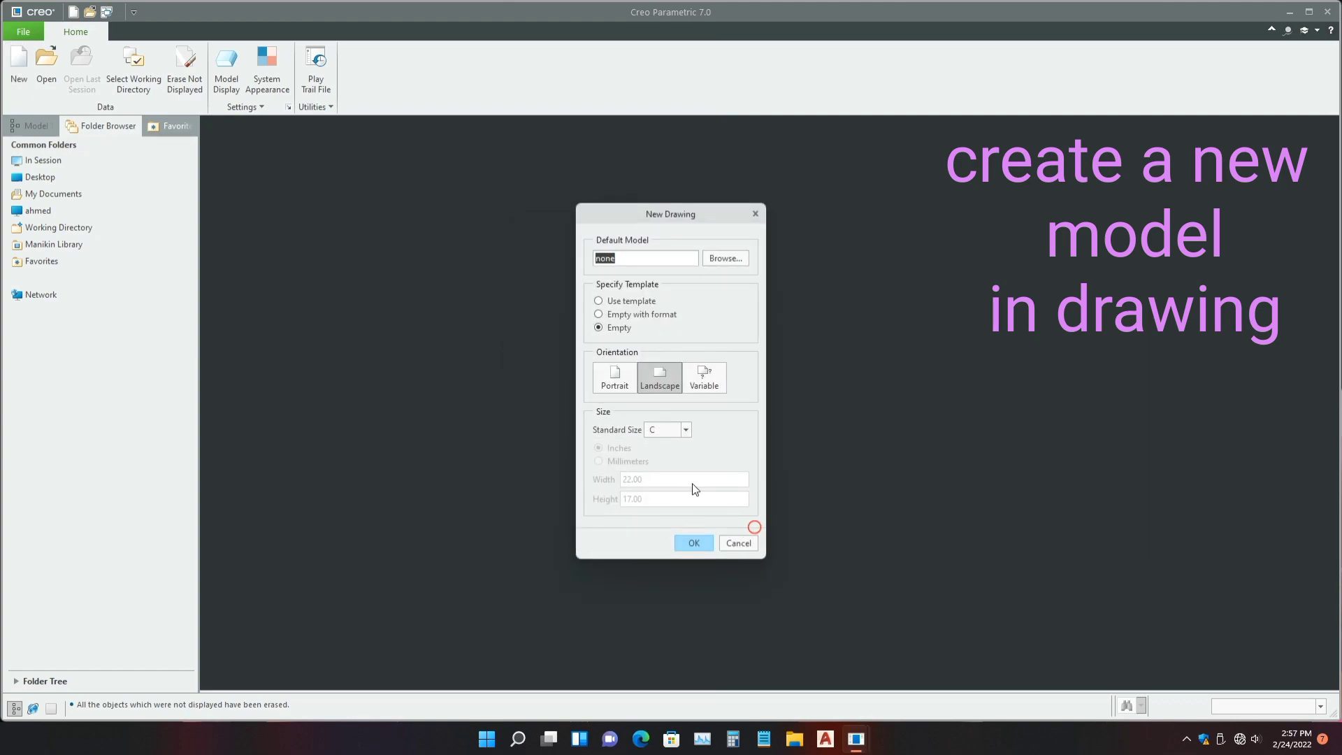
- Base the drawing on the a0_drawing template with FRONT_GLASS_COVER as the default model
click(618, 303)
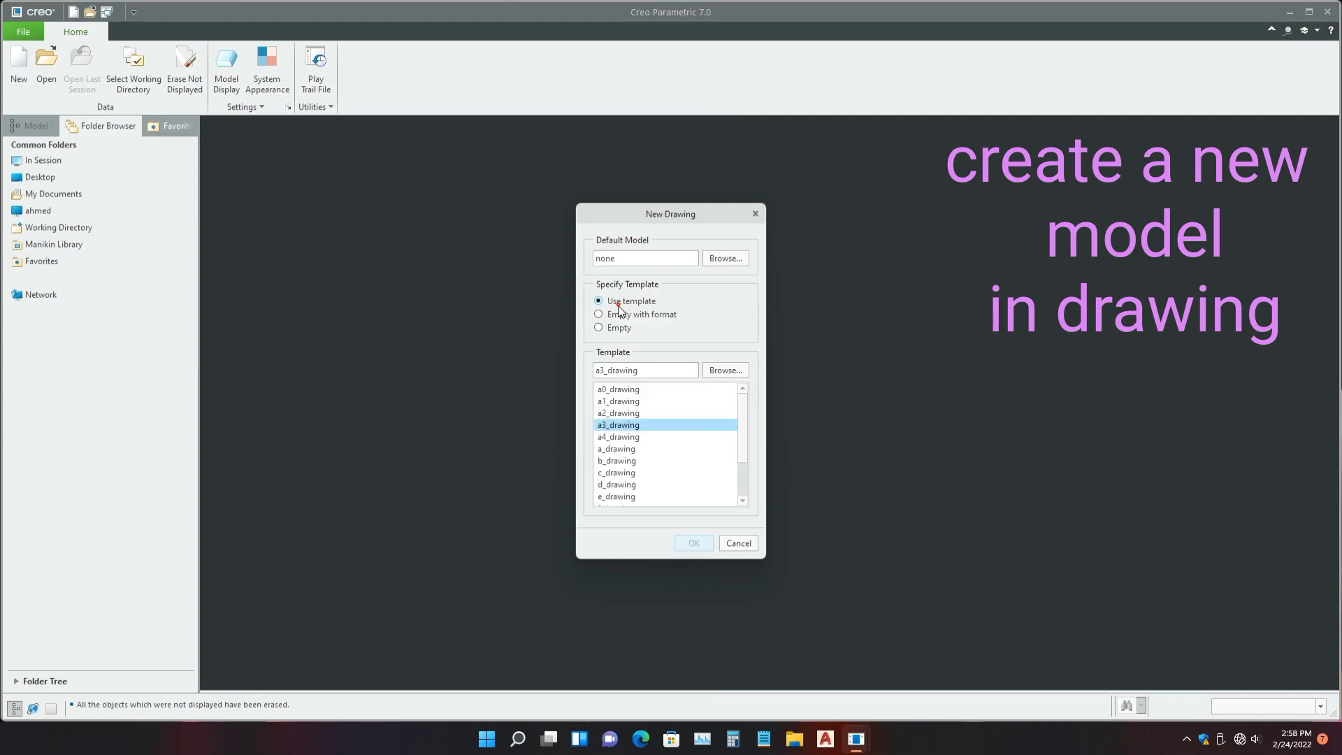
click(618, 391)
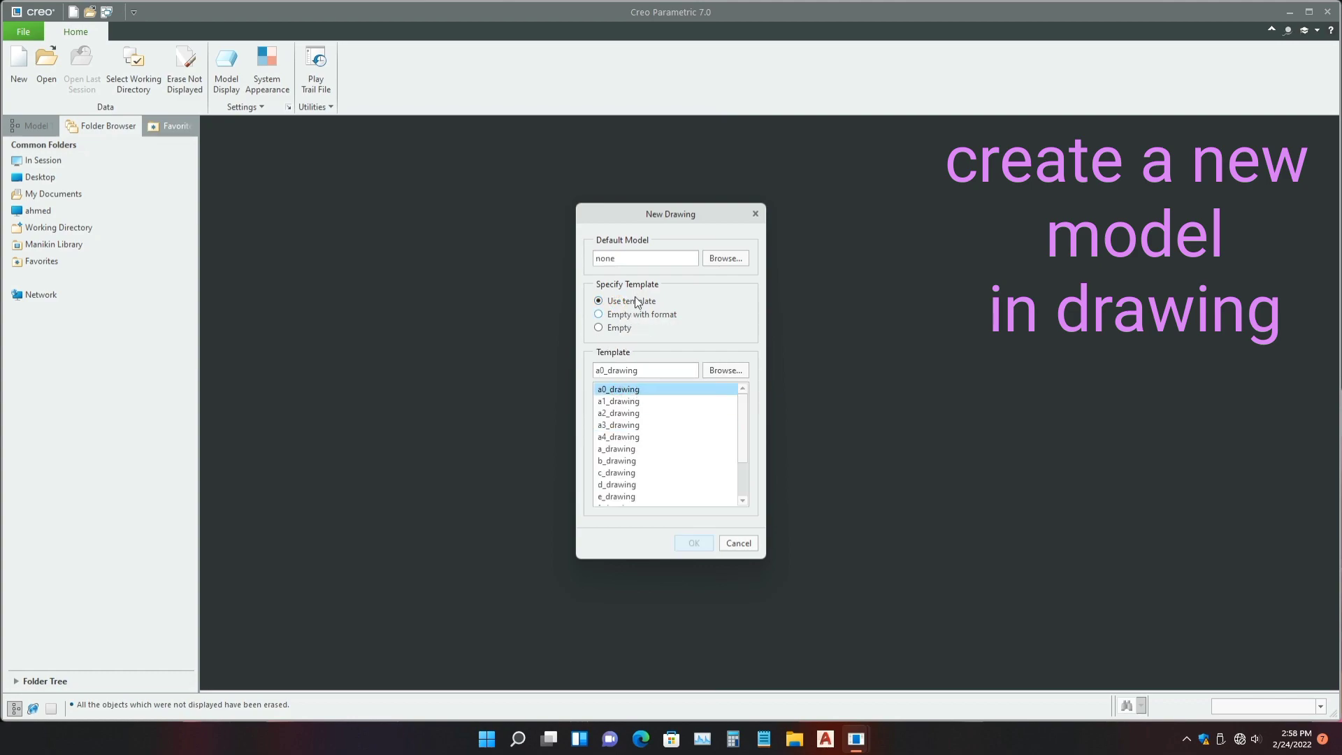
double_click(644, 259)
text(FRONT_GLASS_COVER)
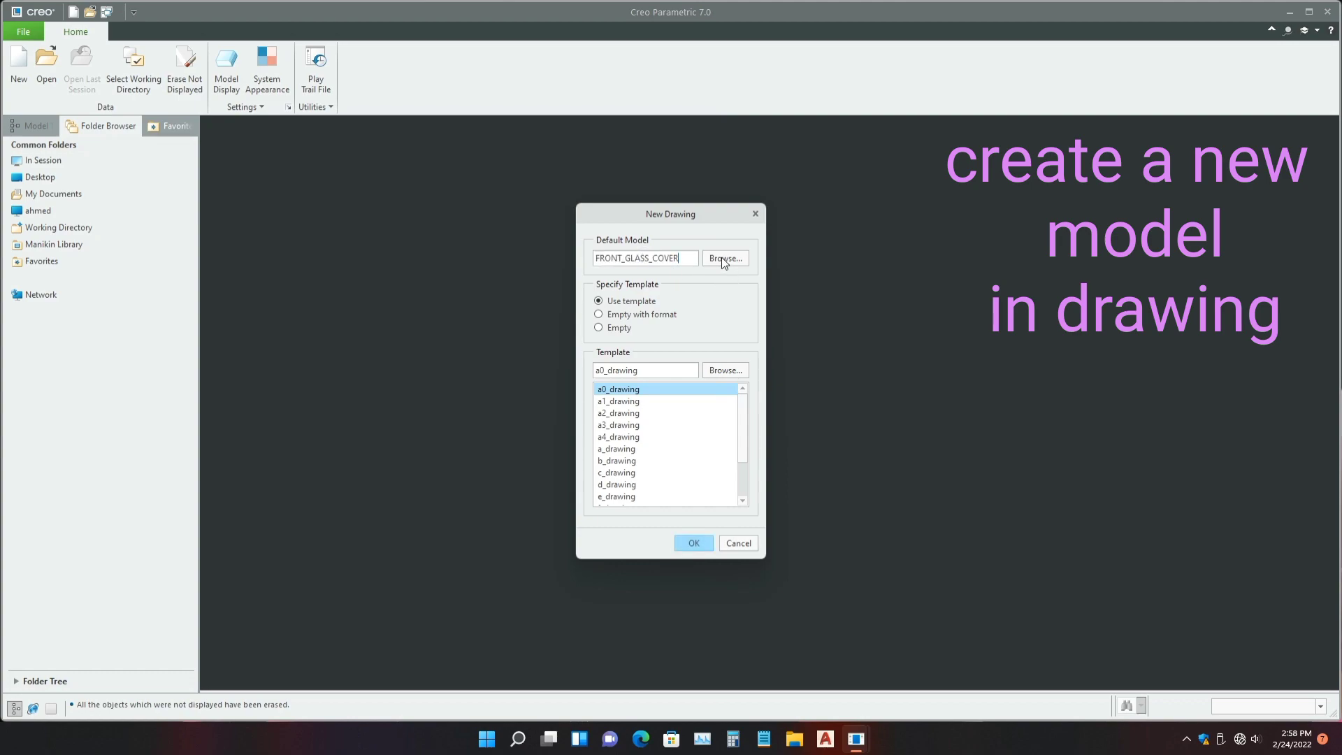
click(698, 540)
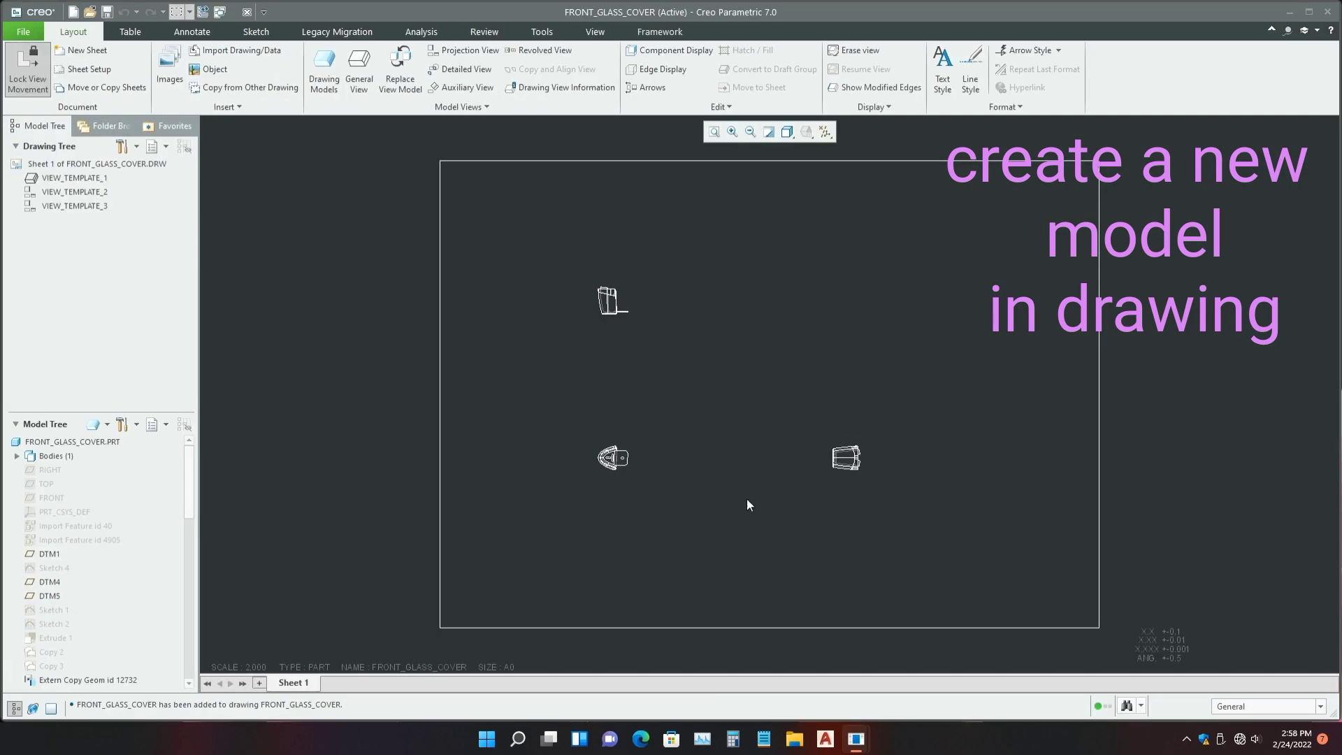
- Change the drawing scale to 5, then to 6, enlarging the three part views
scroll(613, 278, up, 3)
scroll(560, 300, down, 1)
scroll(559, 301, down, 1)
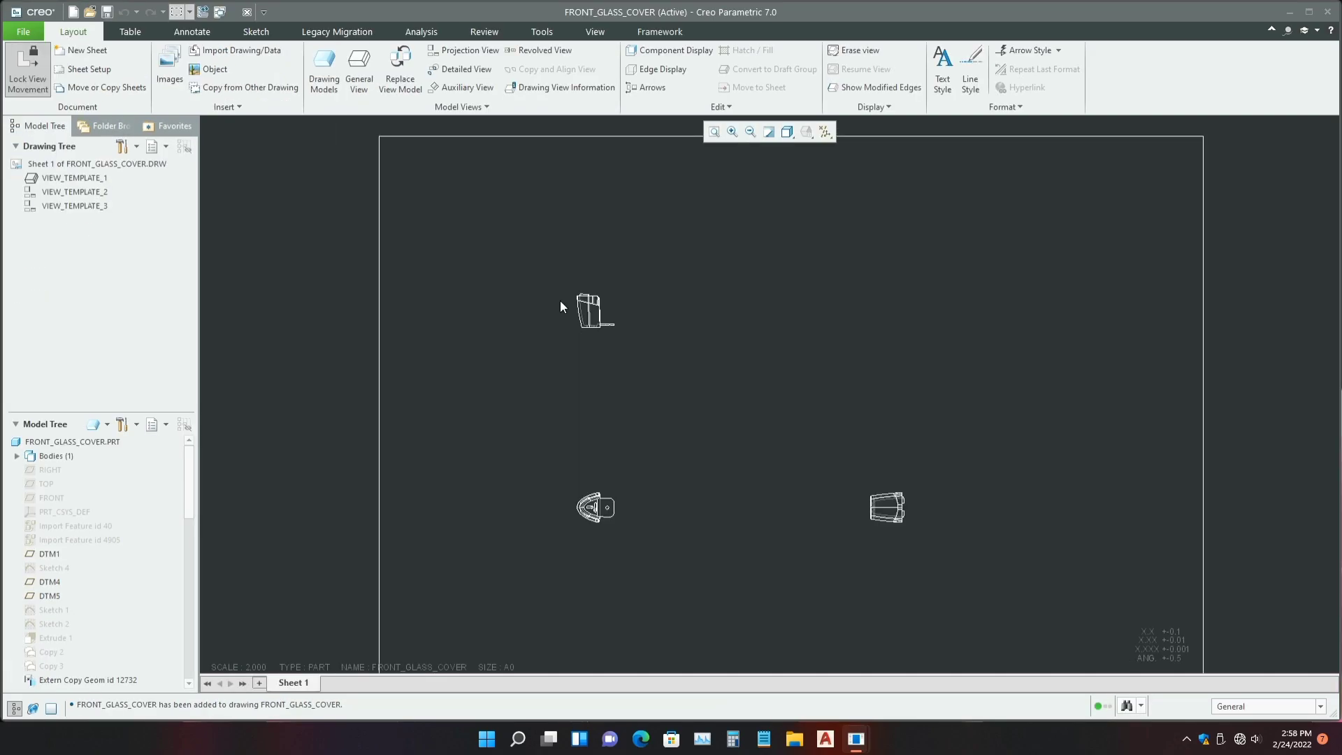
scroll(571, 311, down, 1)
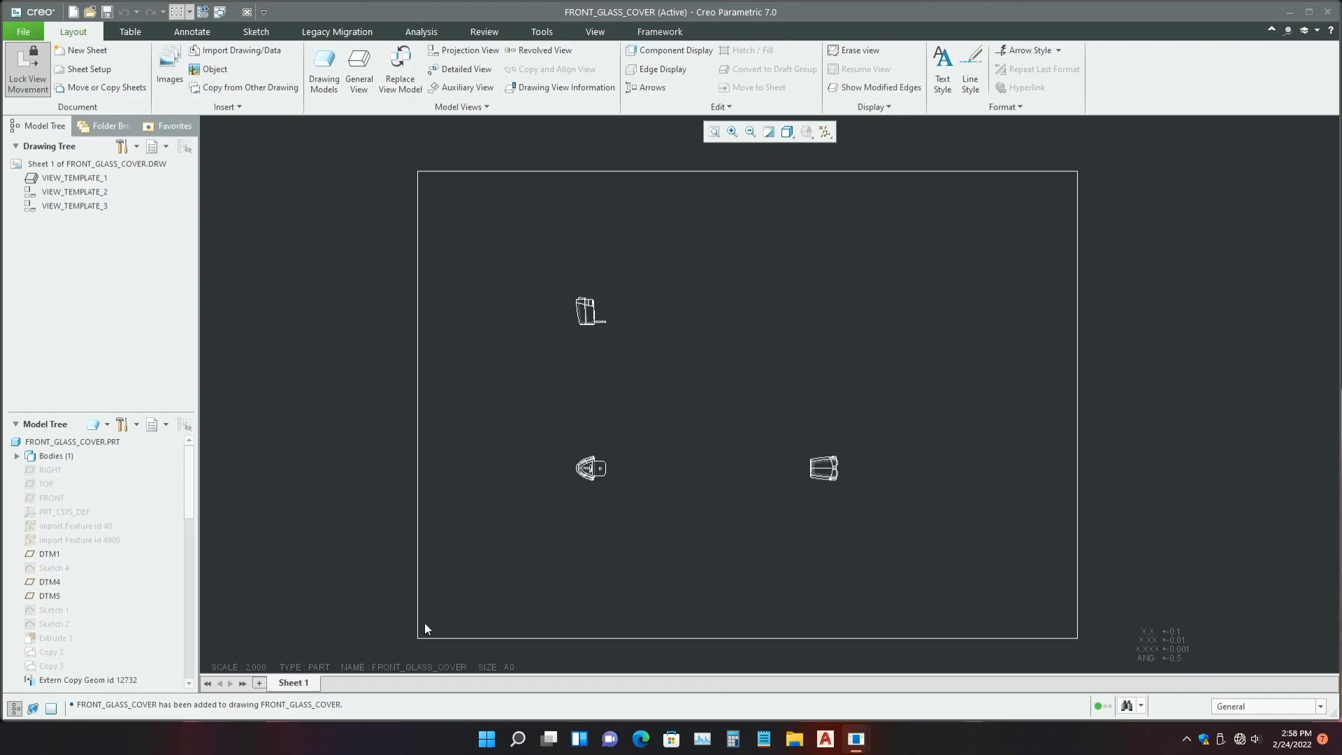
double_click(260, 668)
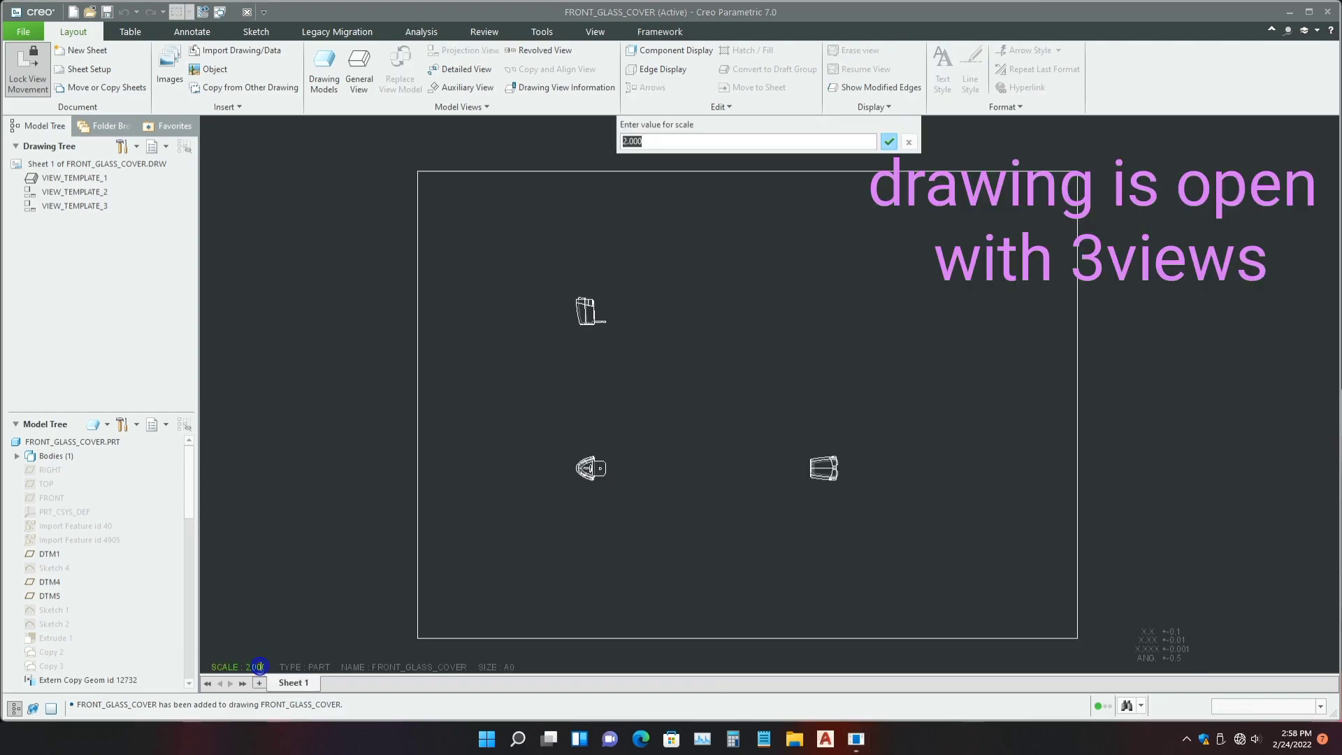
text(5)
key(Return)
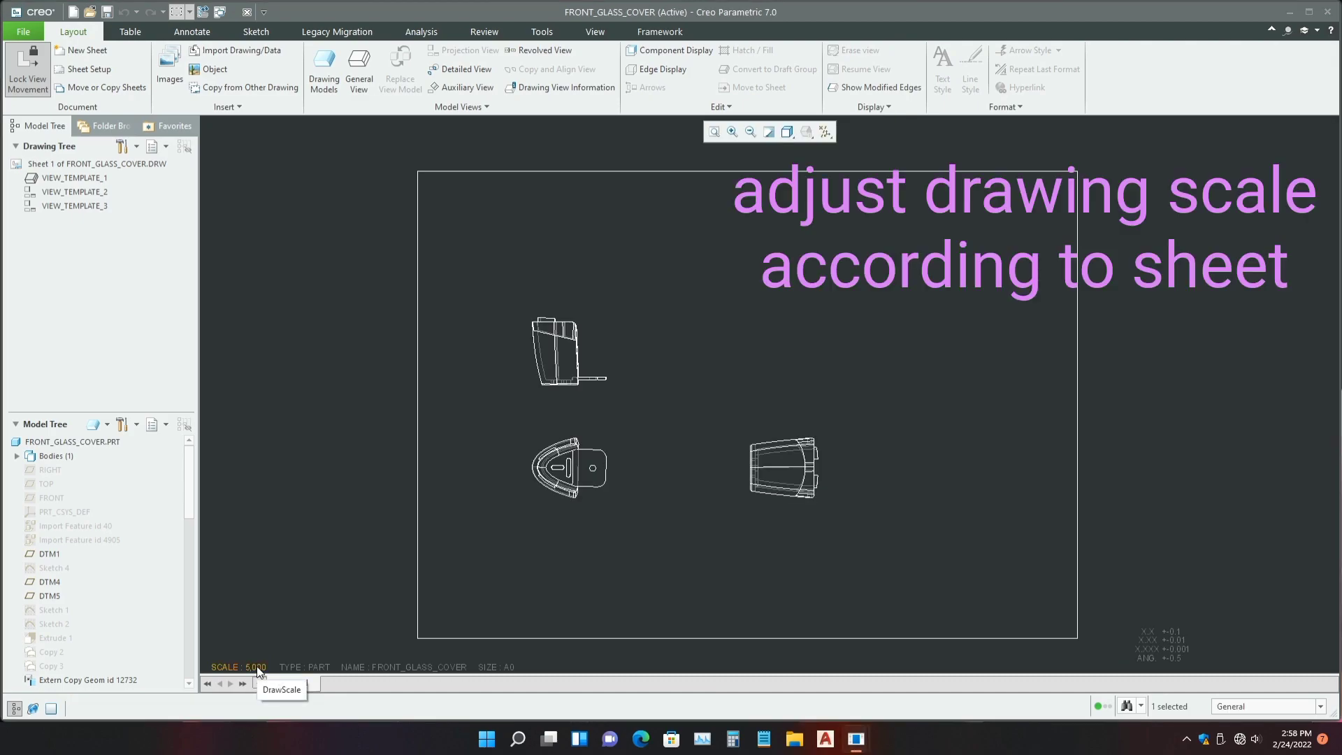
double_click(259, 669)
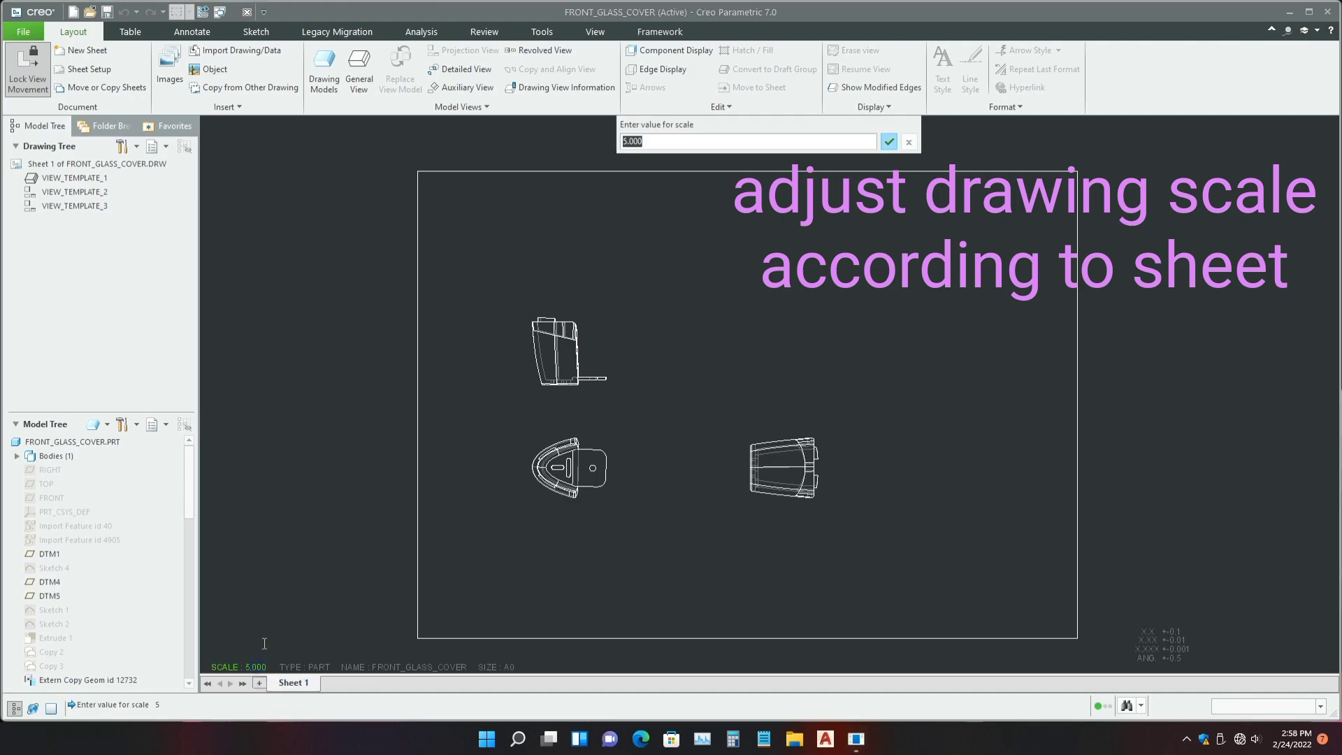
text(6)
key(Return)
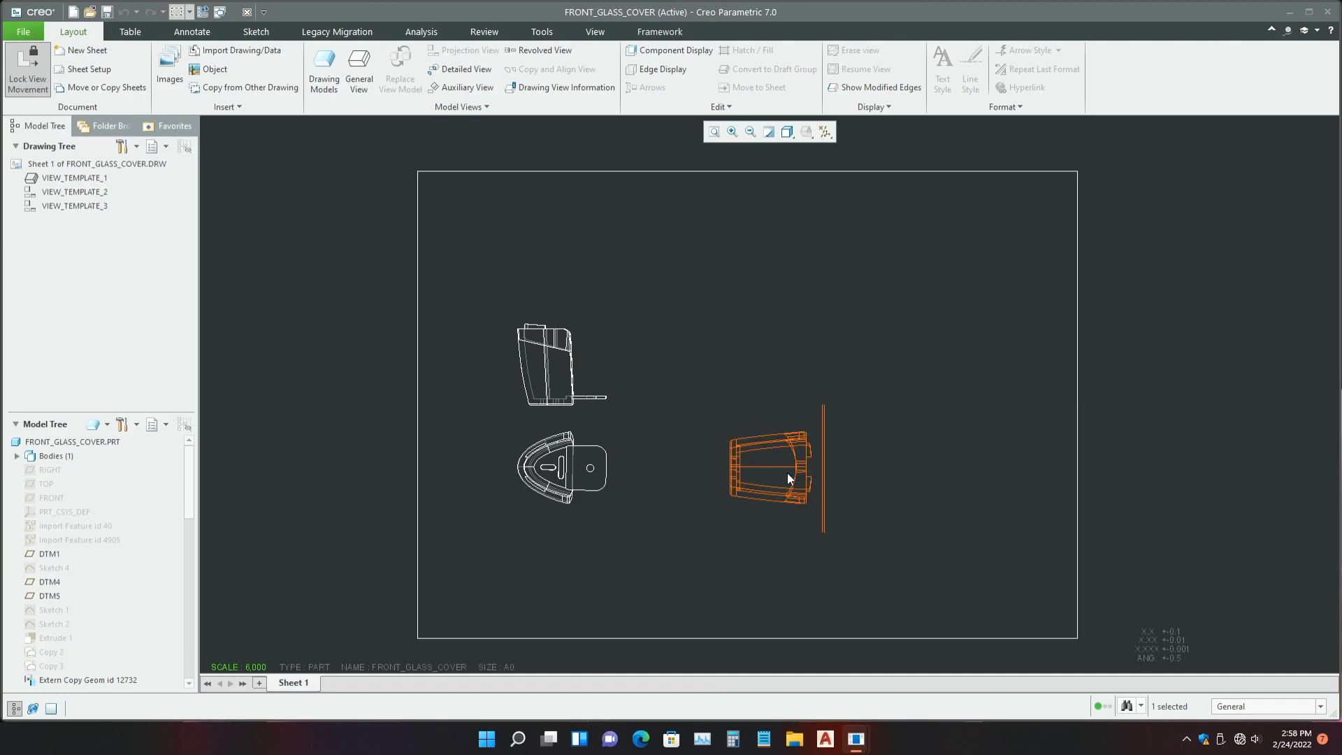
- Move the right-hand view to origin X 800, Y 300 through its properties
click(857, 475)
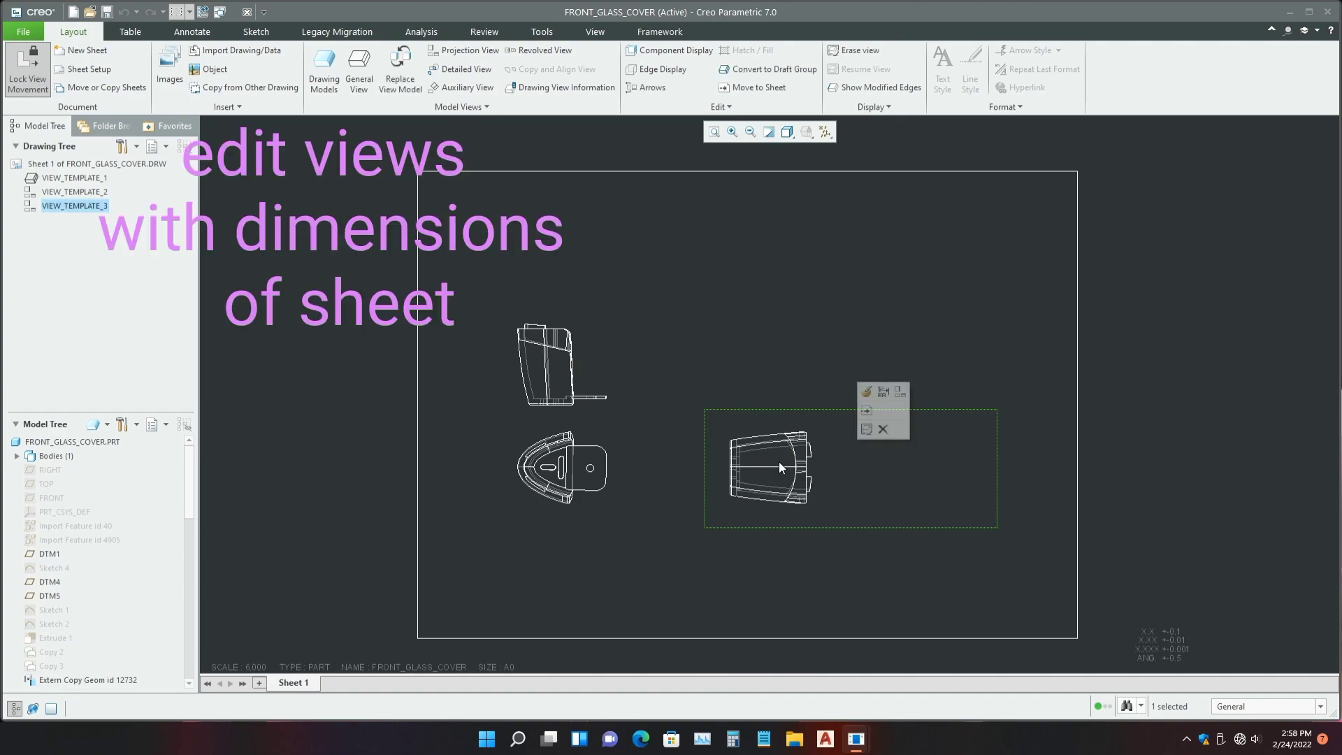
click(869, 391)
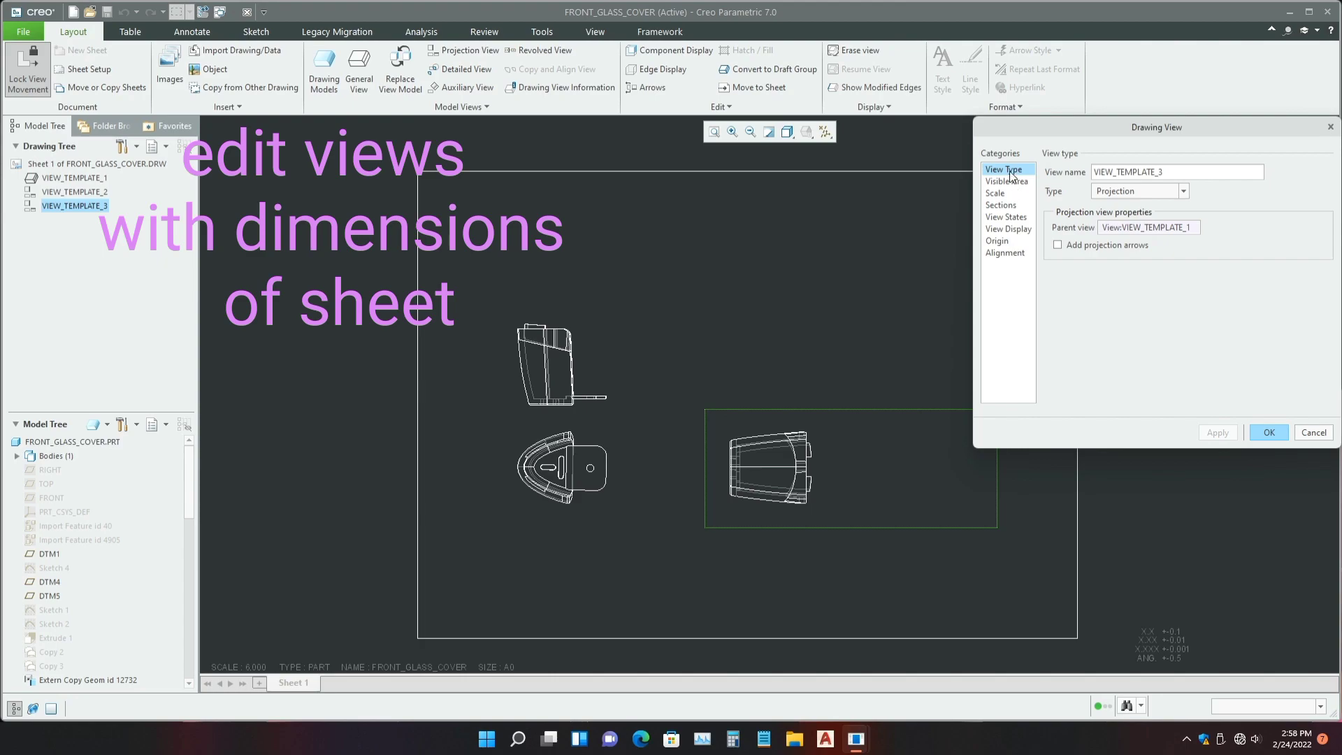
click(1004, 241)
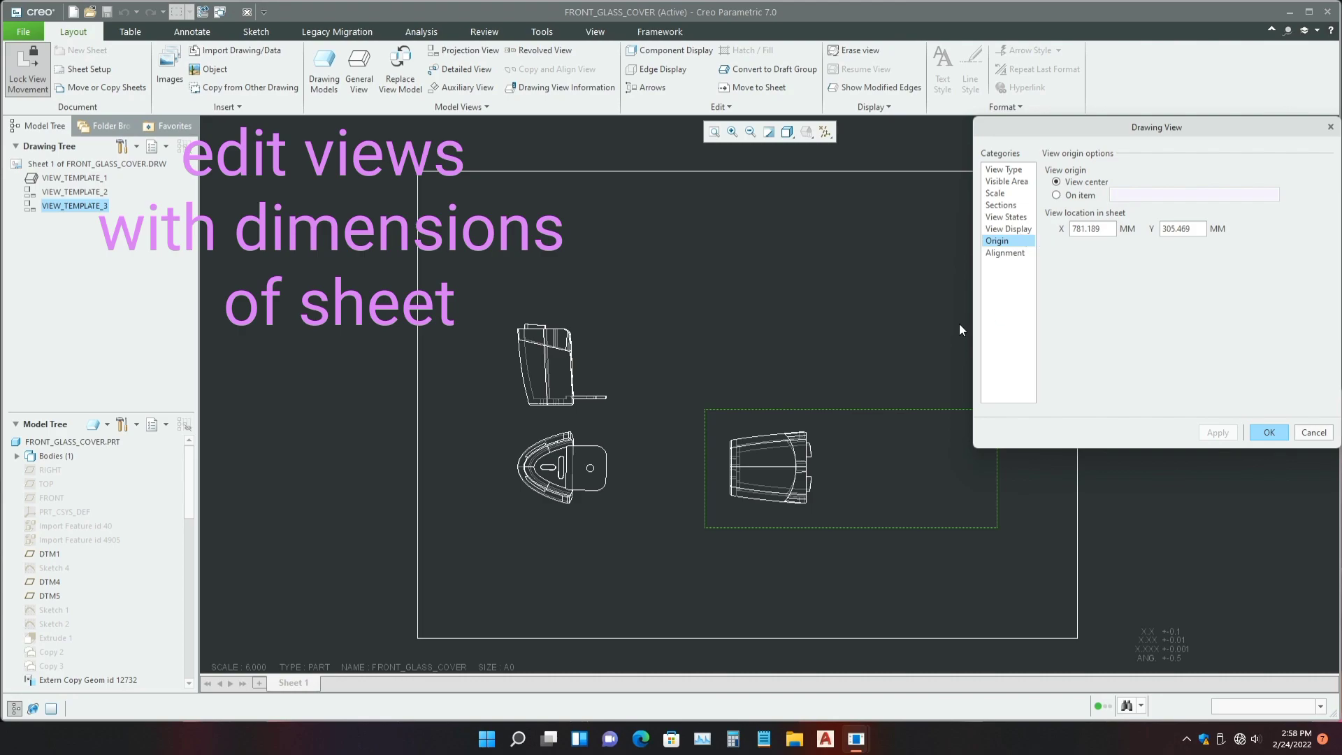
double_click(1107, 229)
text(800.000)
double_click(1193, 230)
text(3)
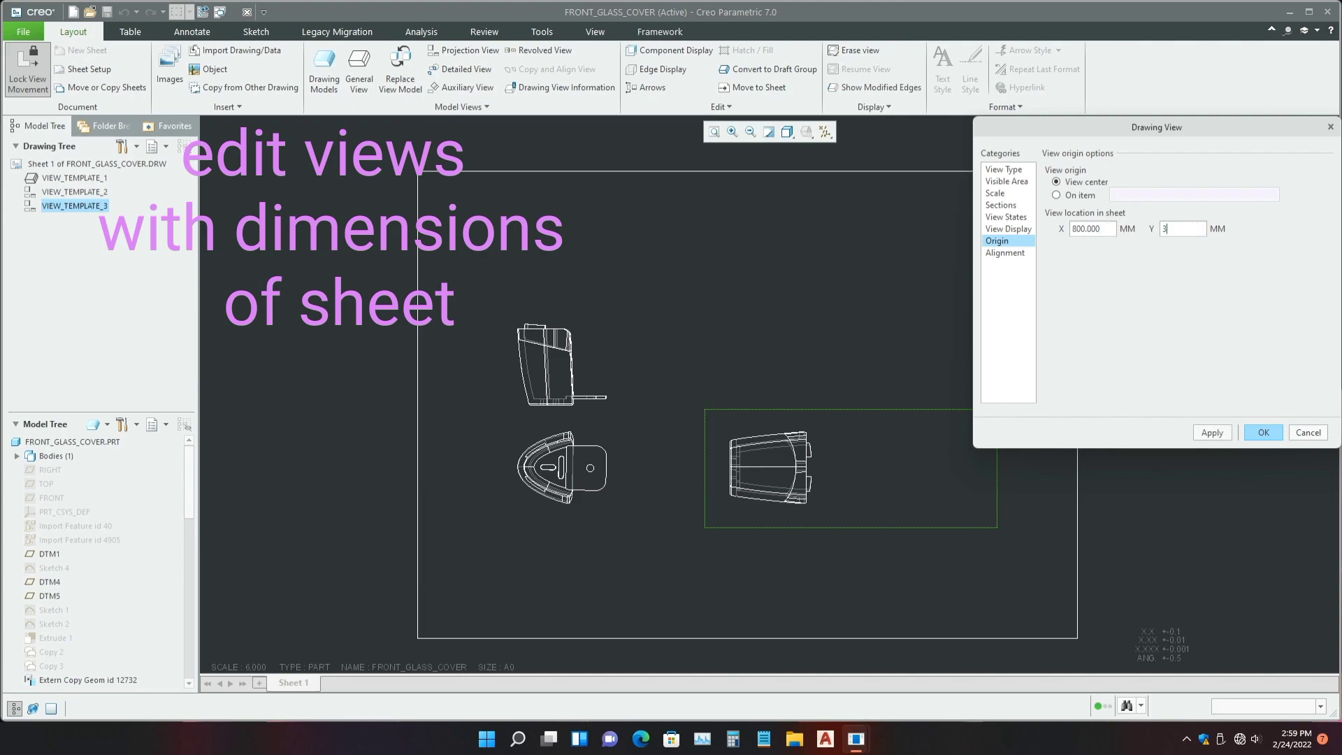
text(00)
click(1216, 433)
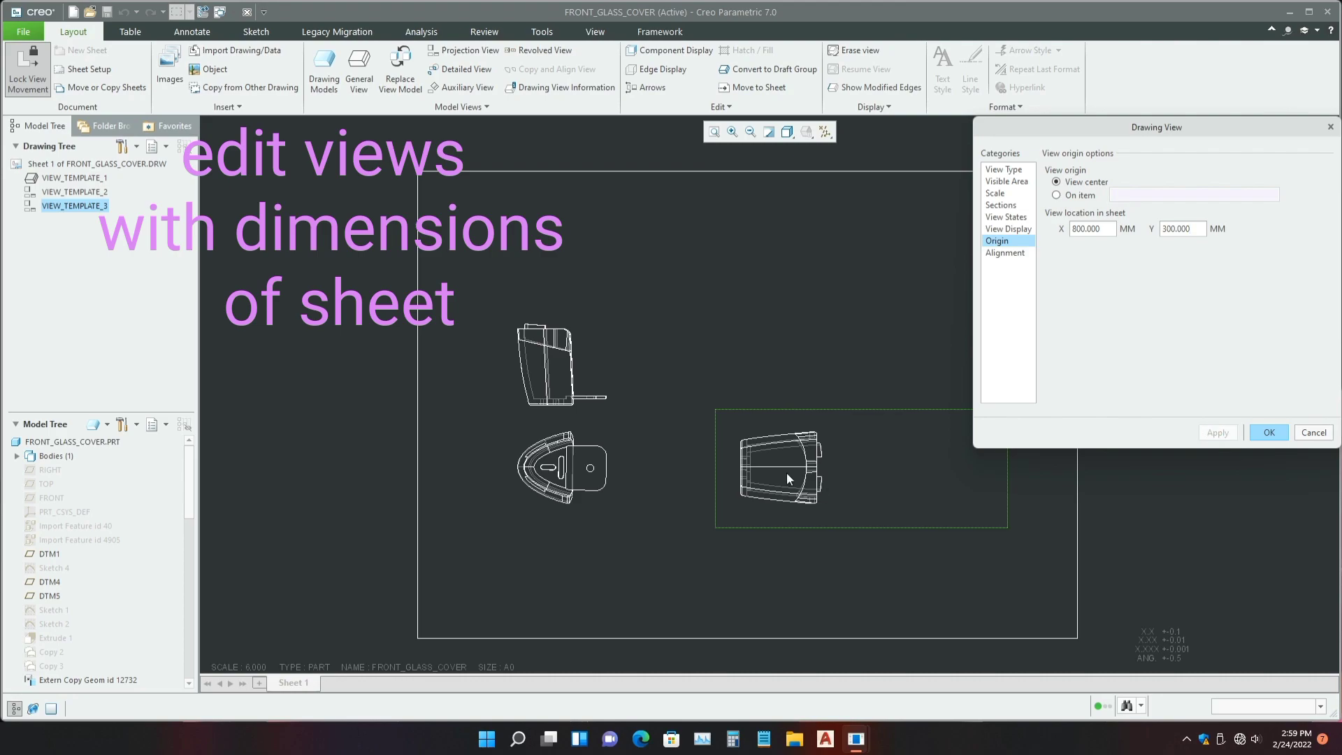
- Try X locations of 100 and then 1000 for the right-hand view
middle_drag(766, 465, 756, 468)
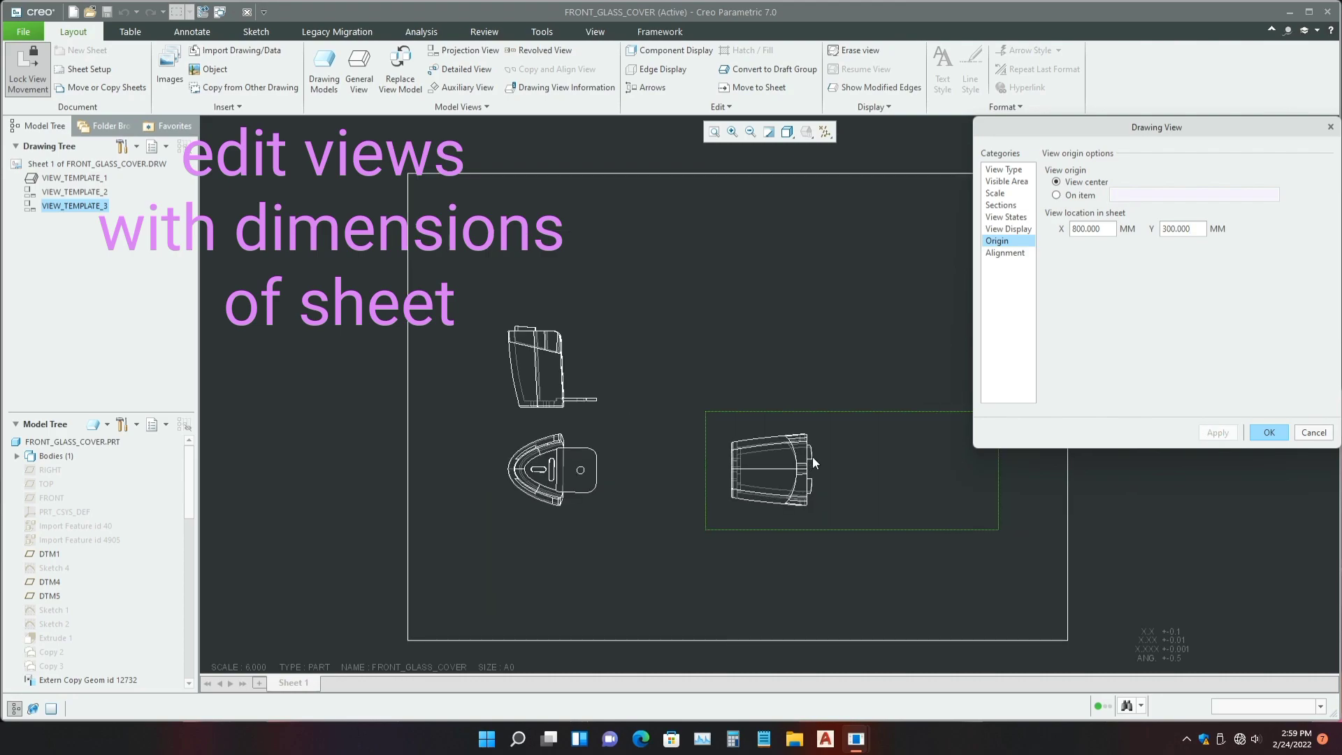
double_click(1102, 228)
text(100)
key(Return)
double_click(1102, 227)
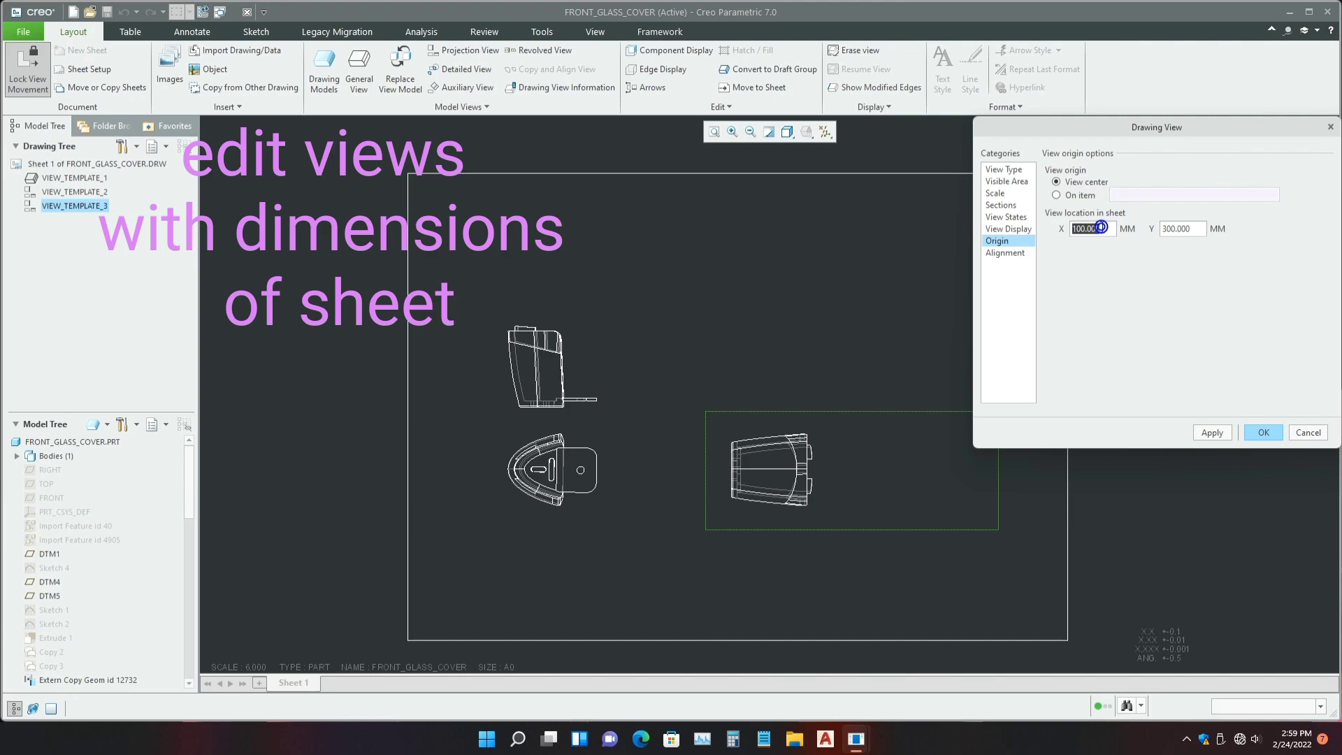
text(1000)
key(Return)
click(1208, 433)
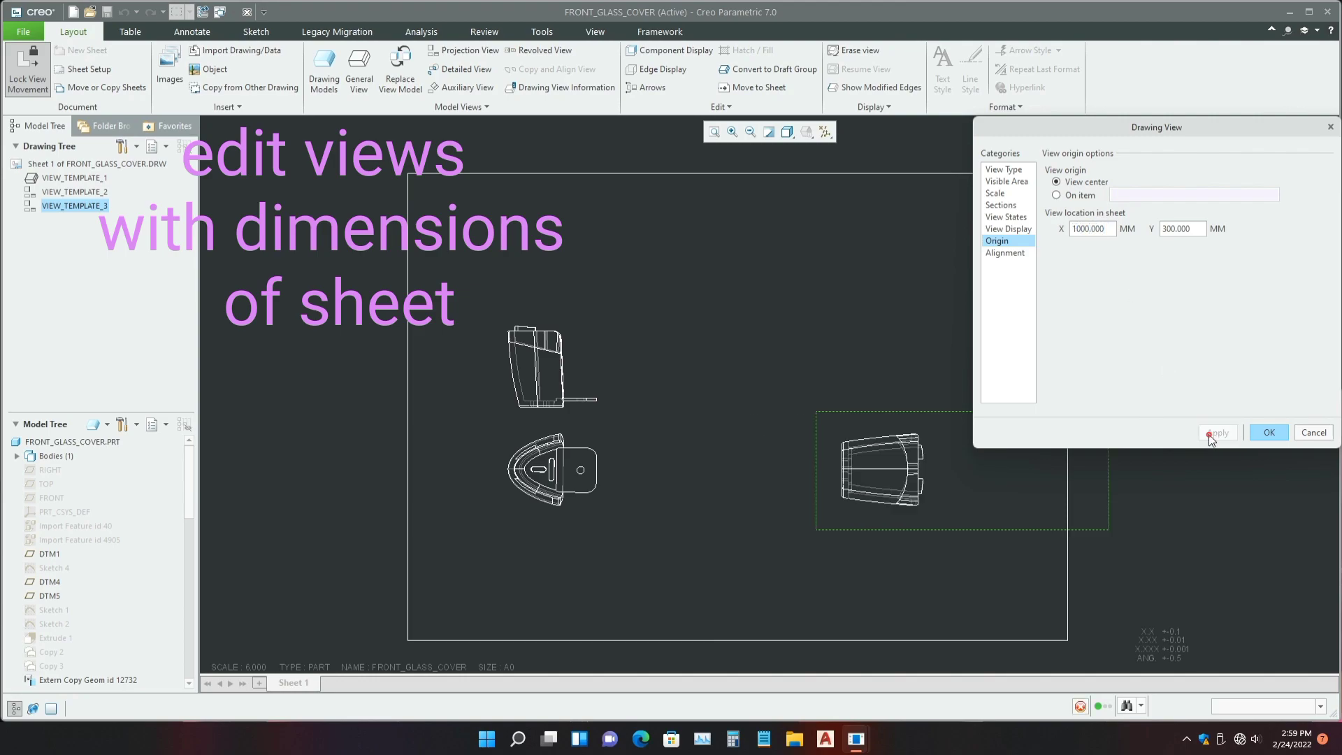
- Settle the right-hand view's X location at 900
scroll(734, 499, down, 2)
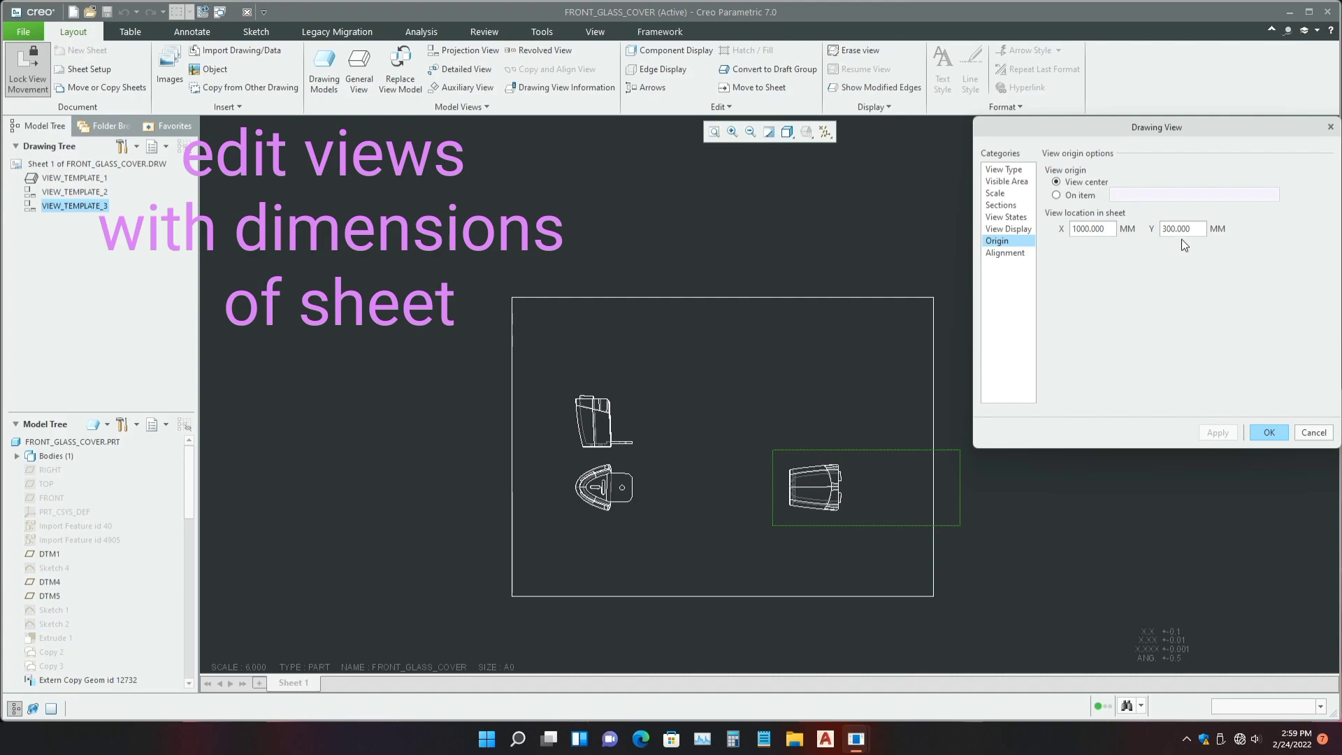
double_click(1111, 229)
text(900)
key(Return)
click(1213, 432)
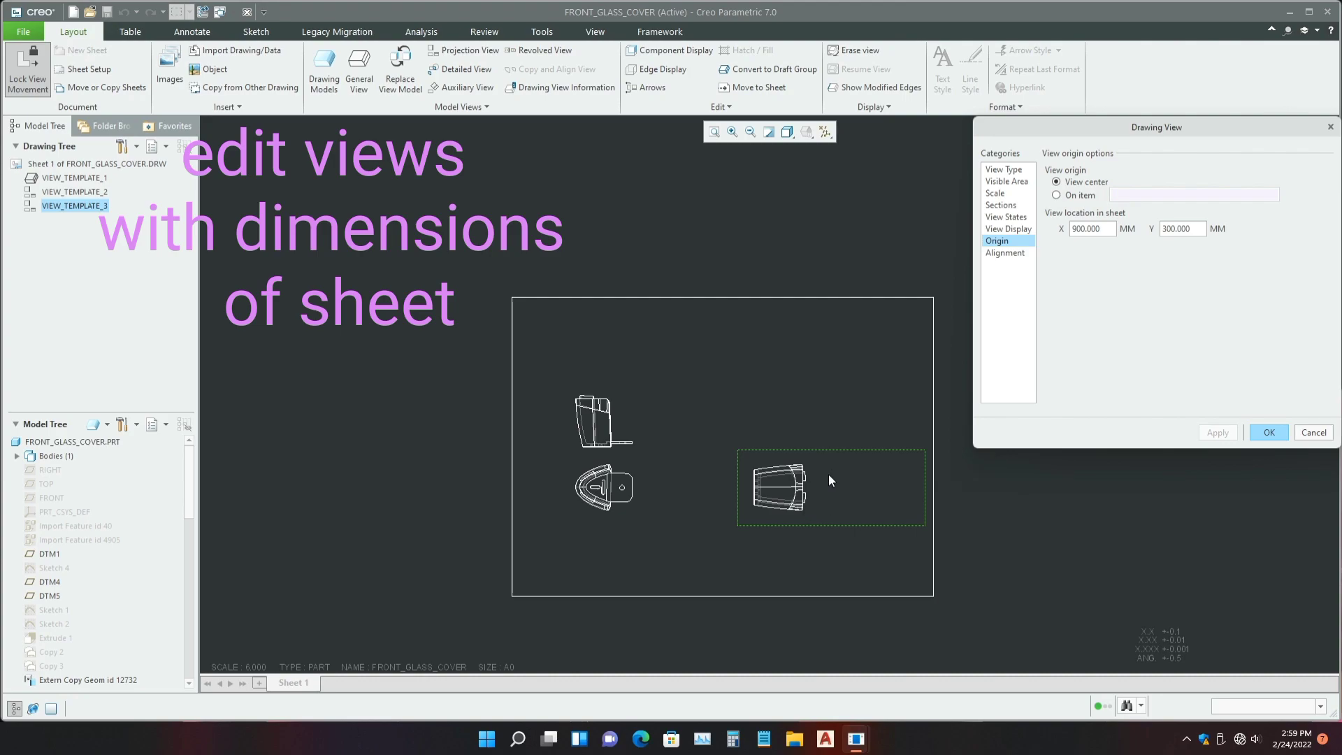
scroll(828, 465, down, 1)
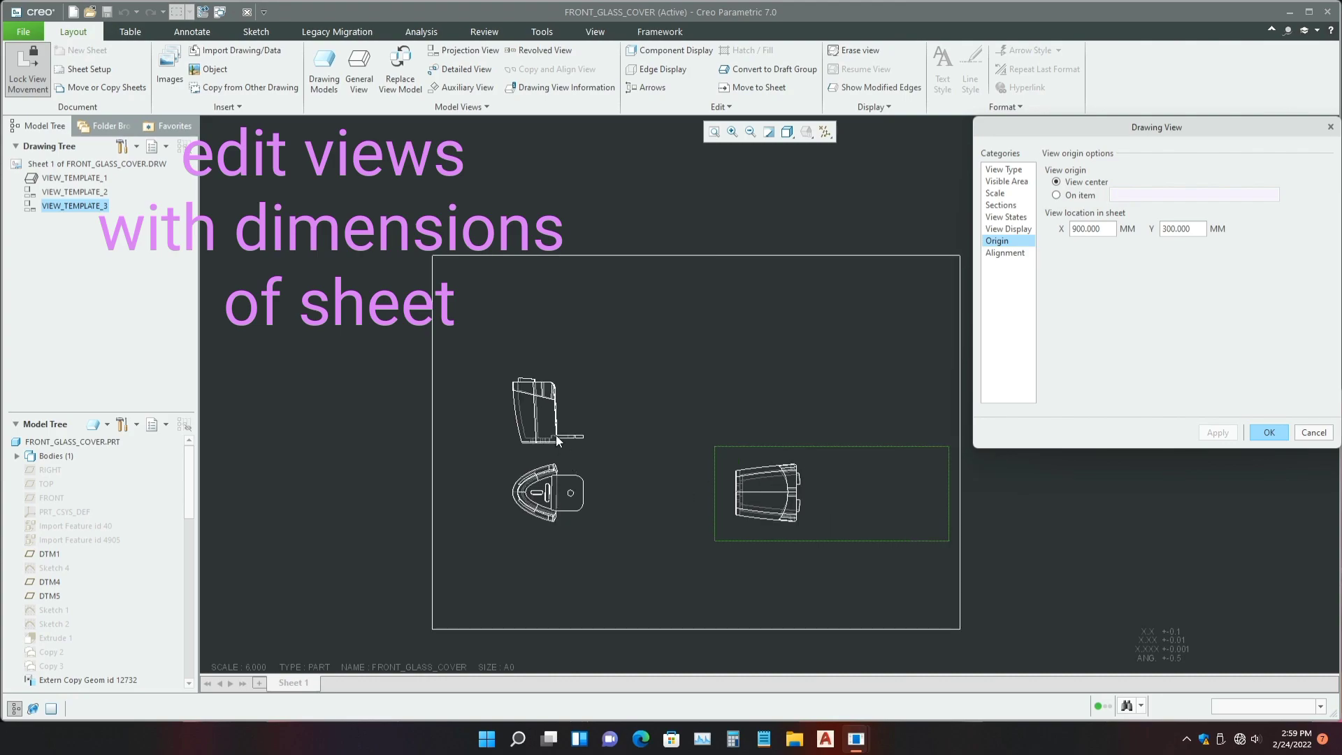
- Accept the right view placement and open the upper view's origin settings
click(1269, 433)
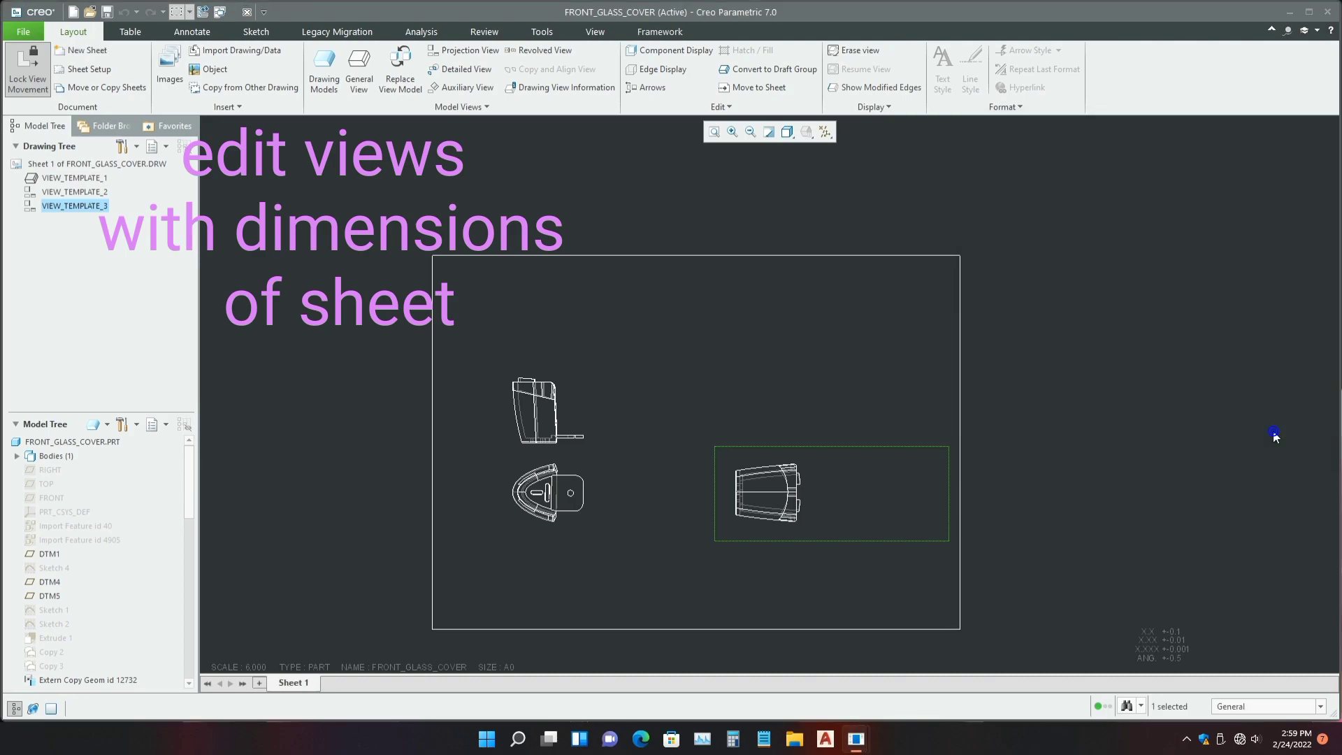
click(541, 417)
click(546, 325)
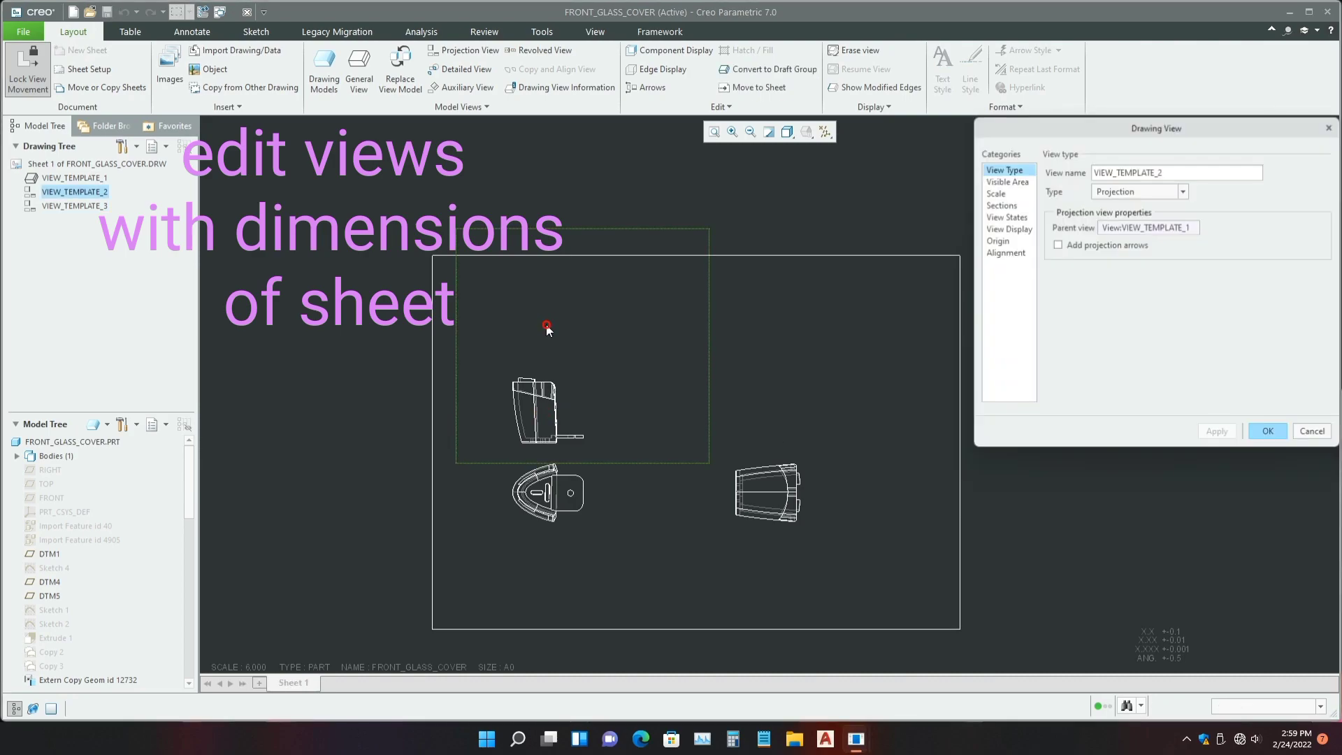
click(999, 241)
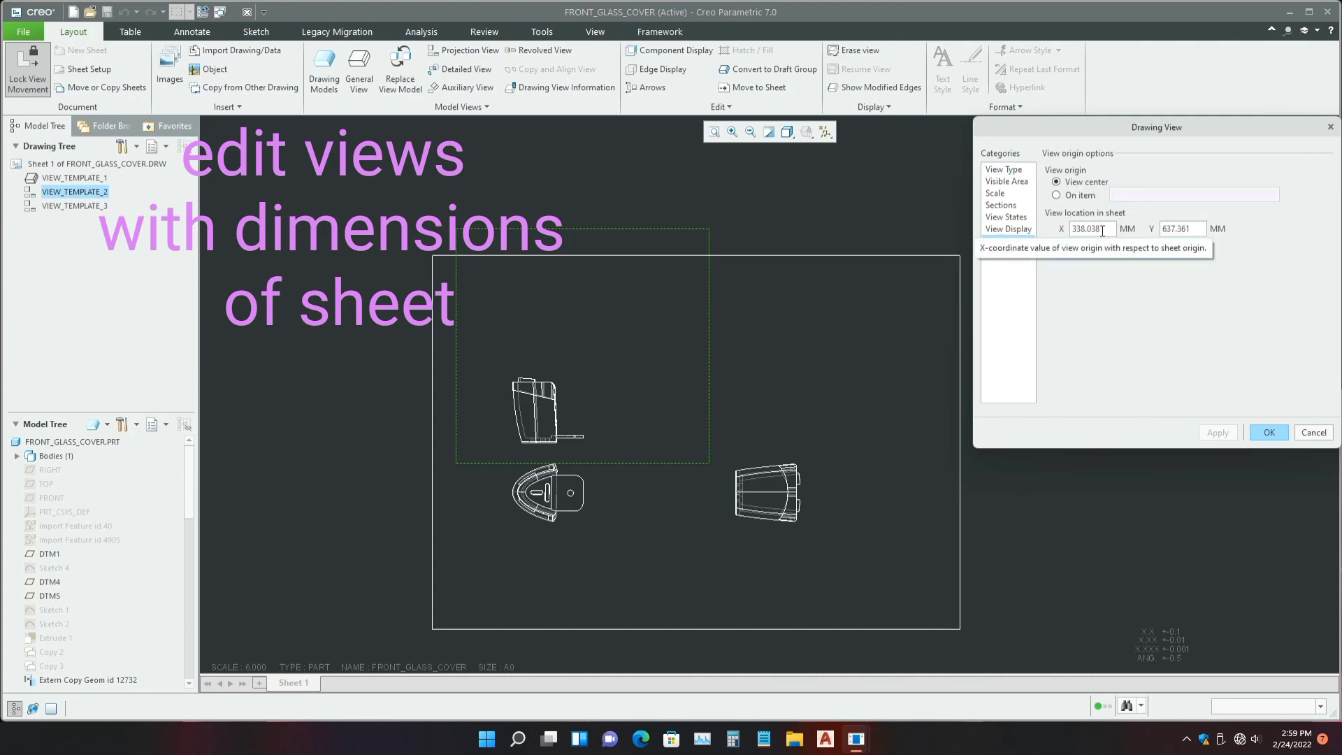
- Try X locations of 300 and then 400 for the upper view
double_click(1102, 232)
text(30)
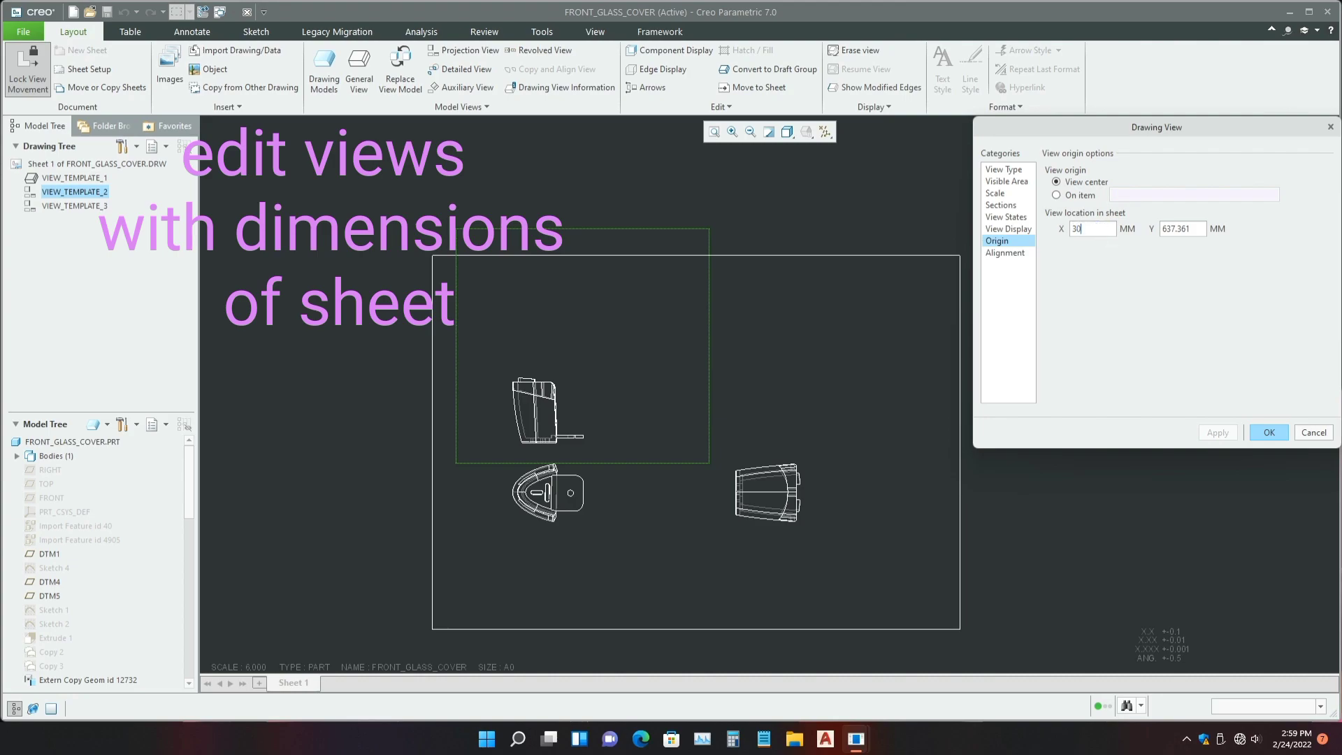
text(0)
key(Return)
click(1210, 432)
double_click(1107, 227)
text(4)
text(00)
key(Return)
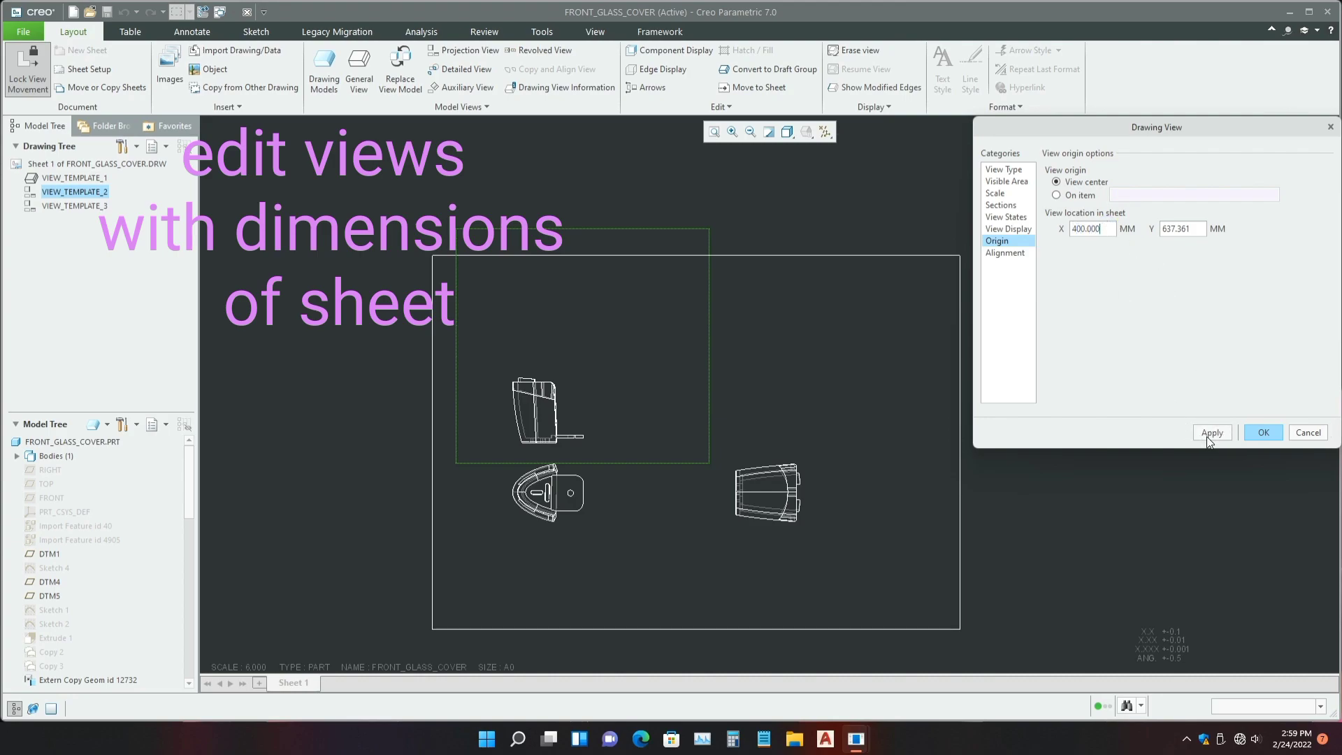
click(1208, 436)
- Set the upper view's Y location to 500, then to 800
scroll(634, 418, up, 2)
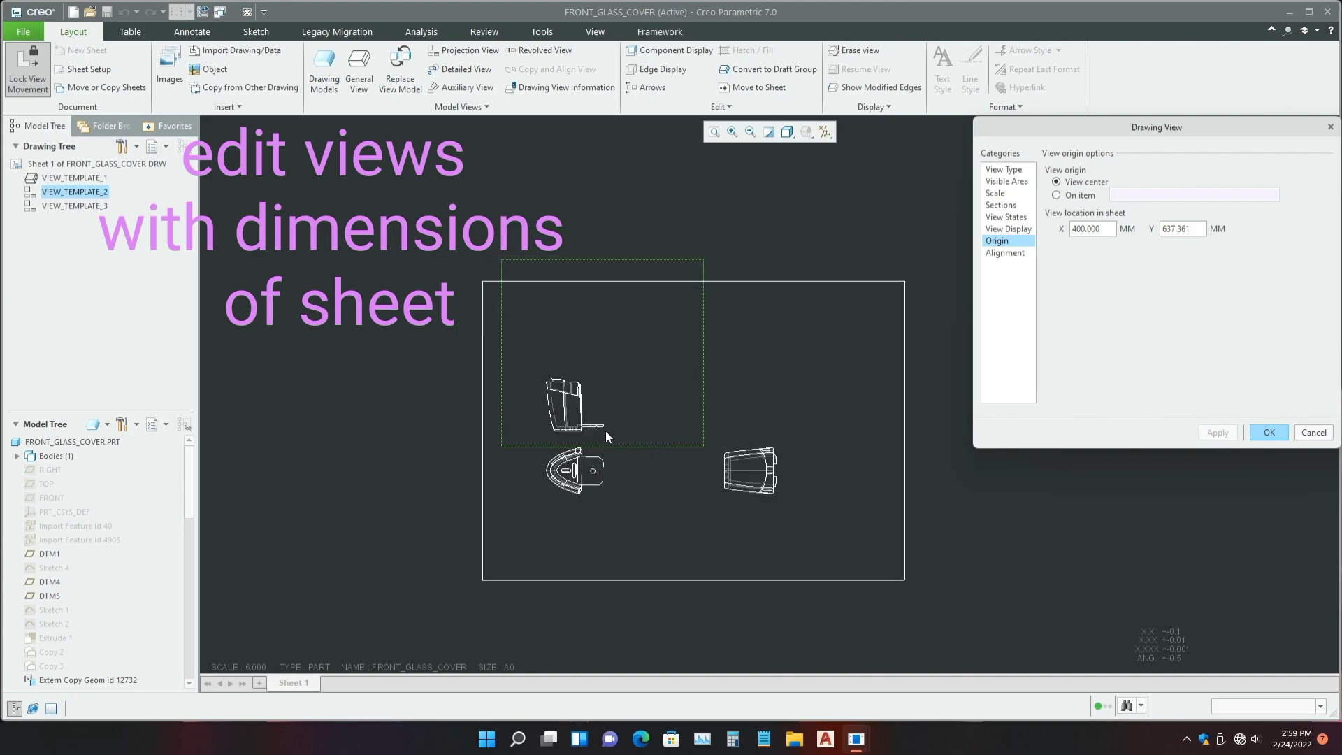
scroll(605, 431, up, 1)
double_click(1191, 230)
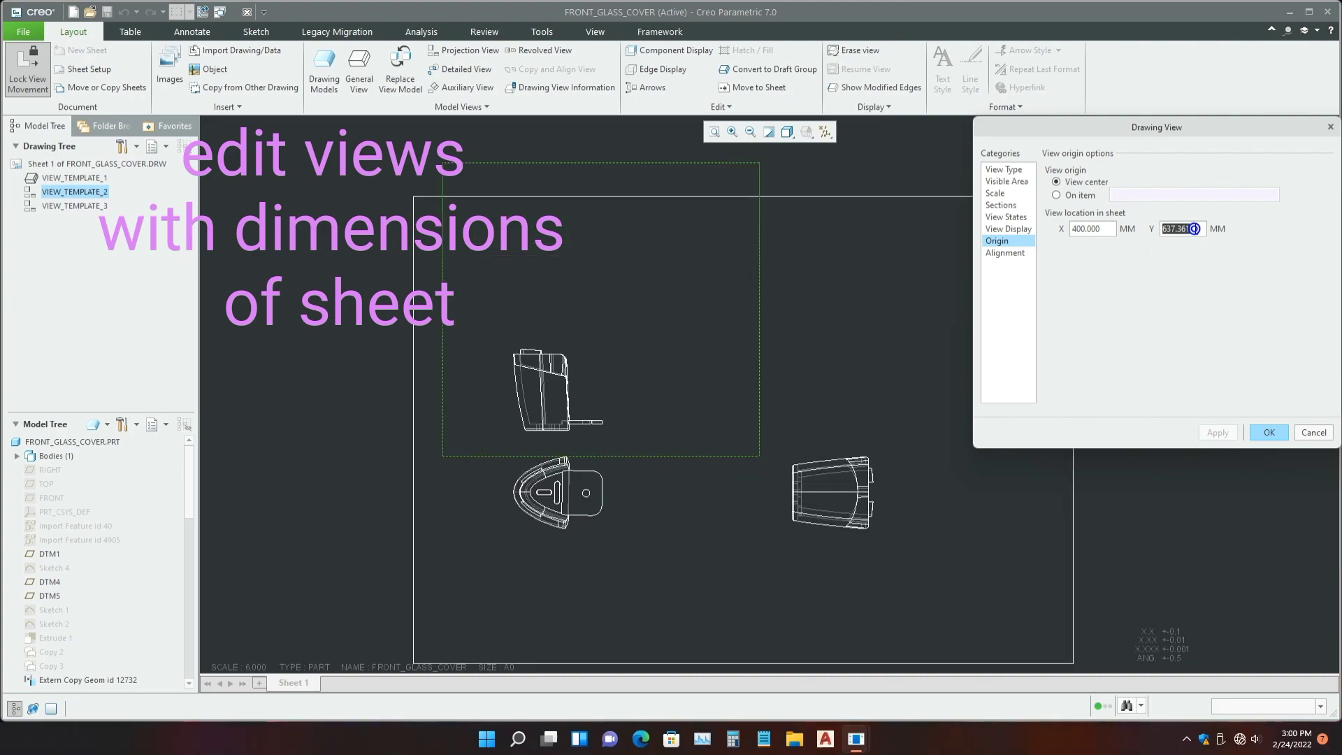
text(500)
key(Return)
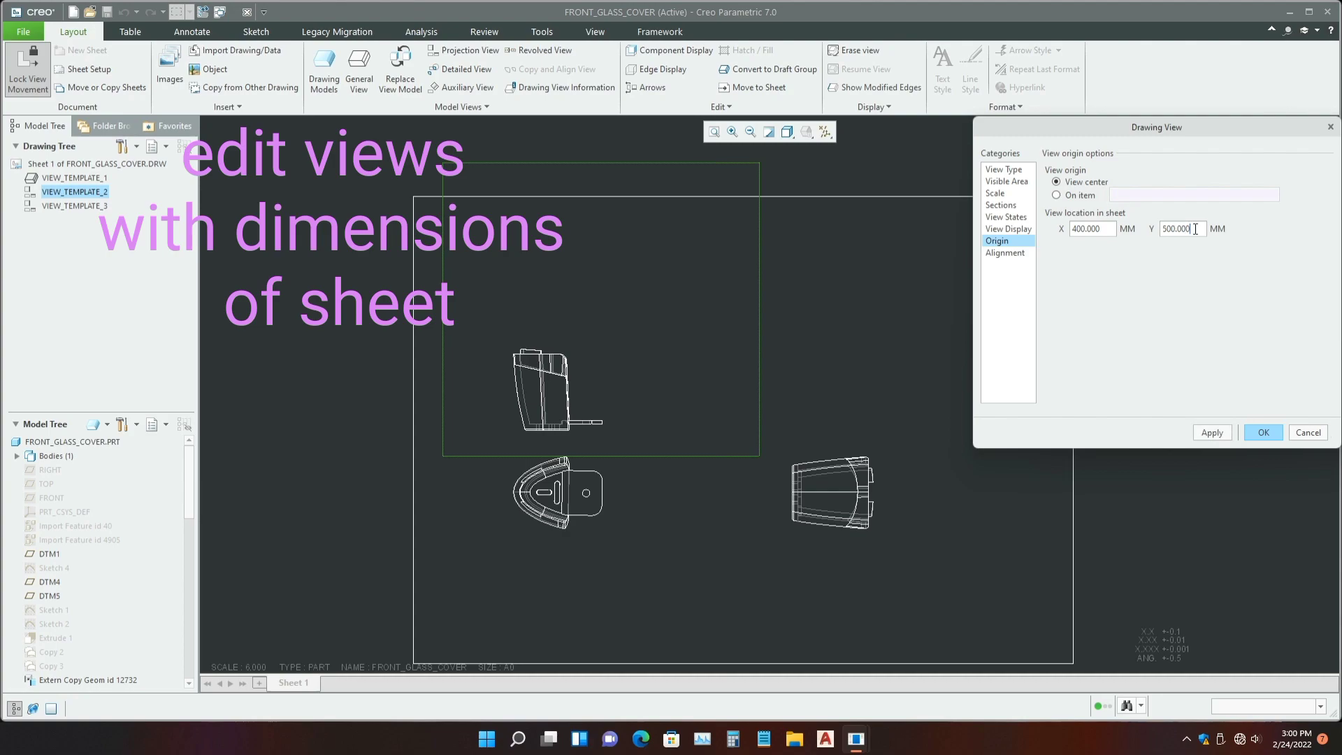
click(1209, 429)
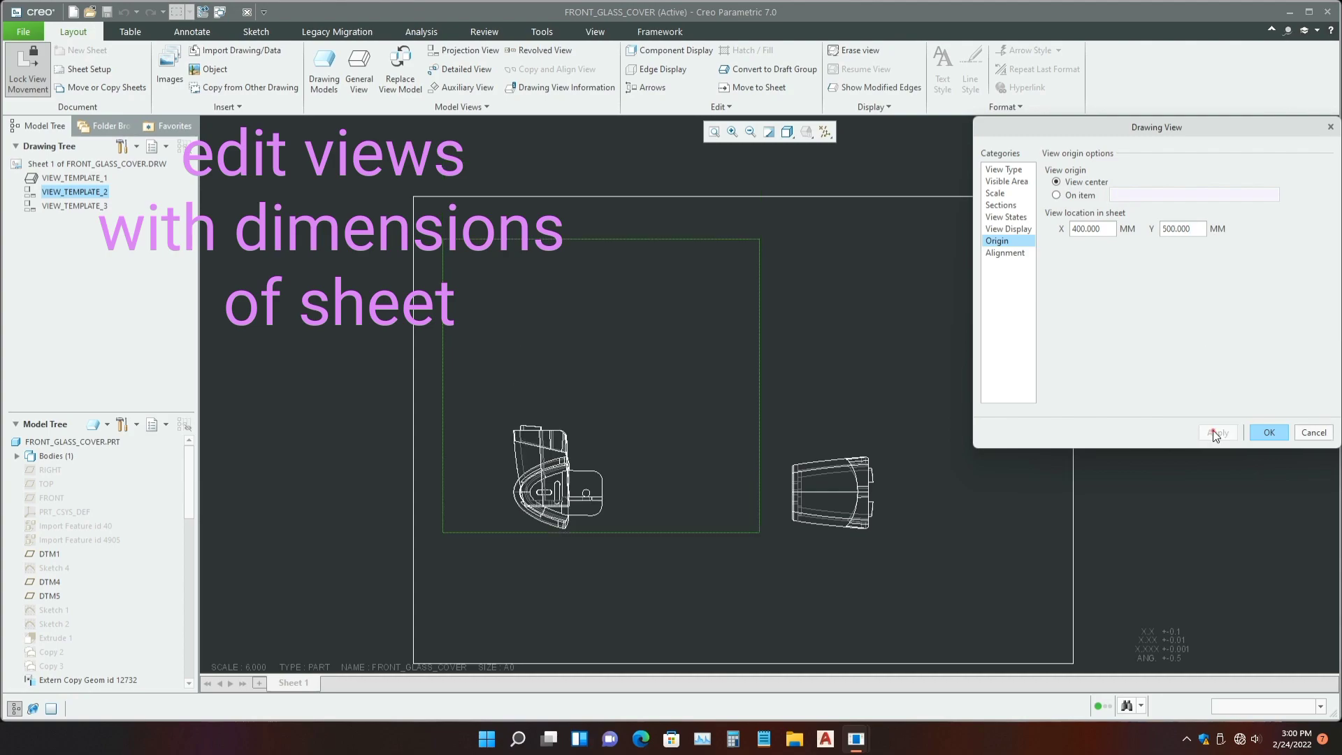
double_click(1200, 229)
text(800)
key(Return)
click(1218, 433)
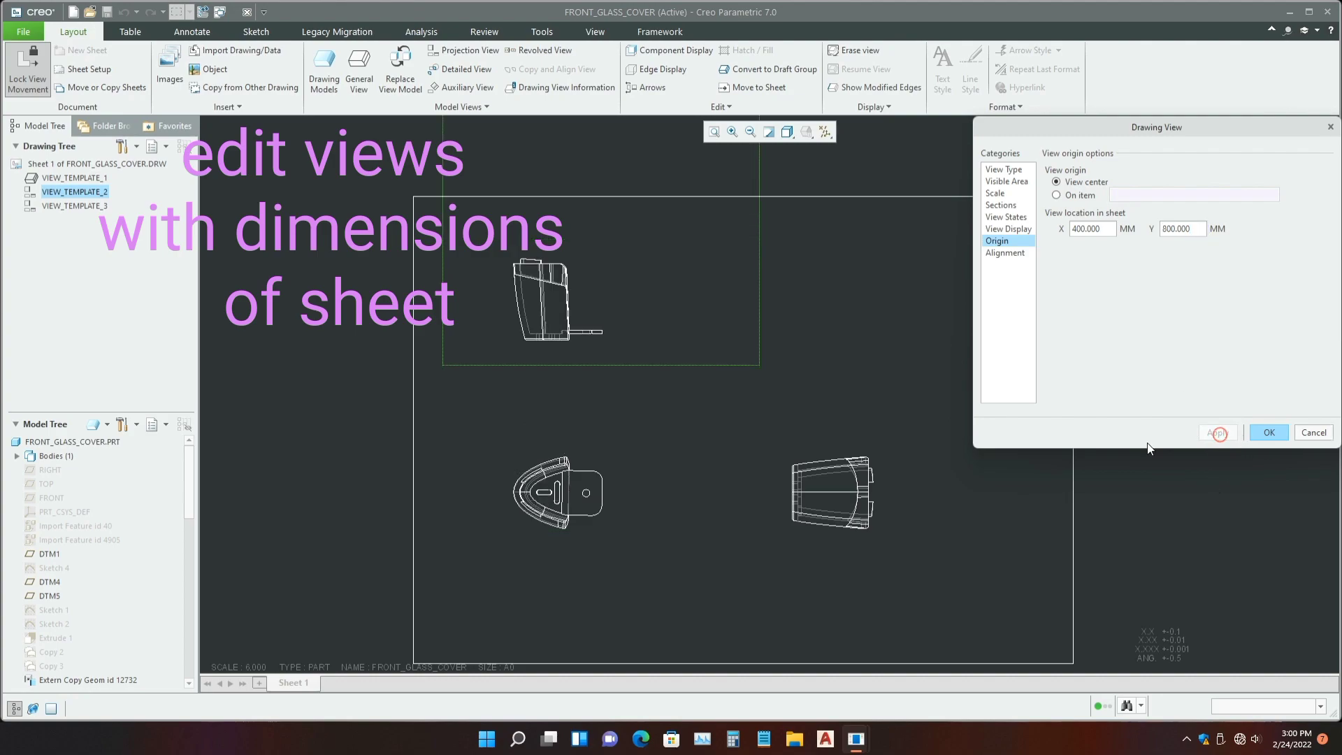
- Set the upper view's X location to 200
scroll(739, 557, down, 1)
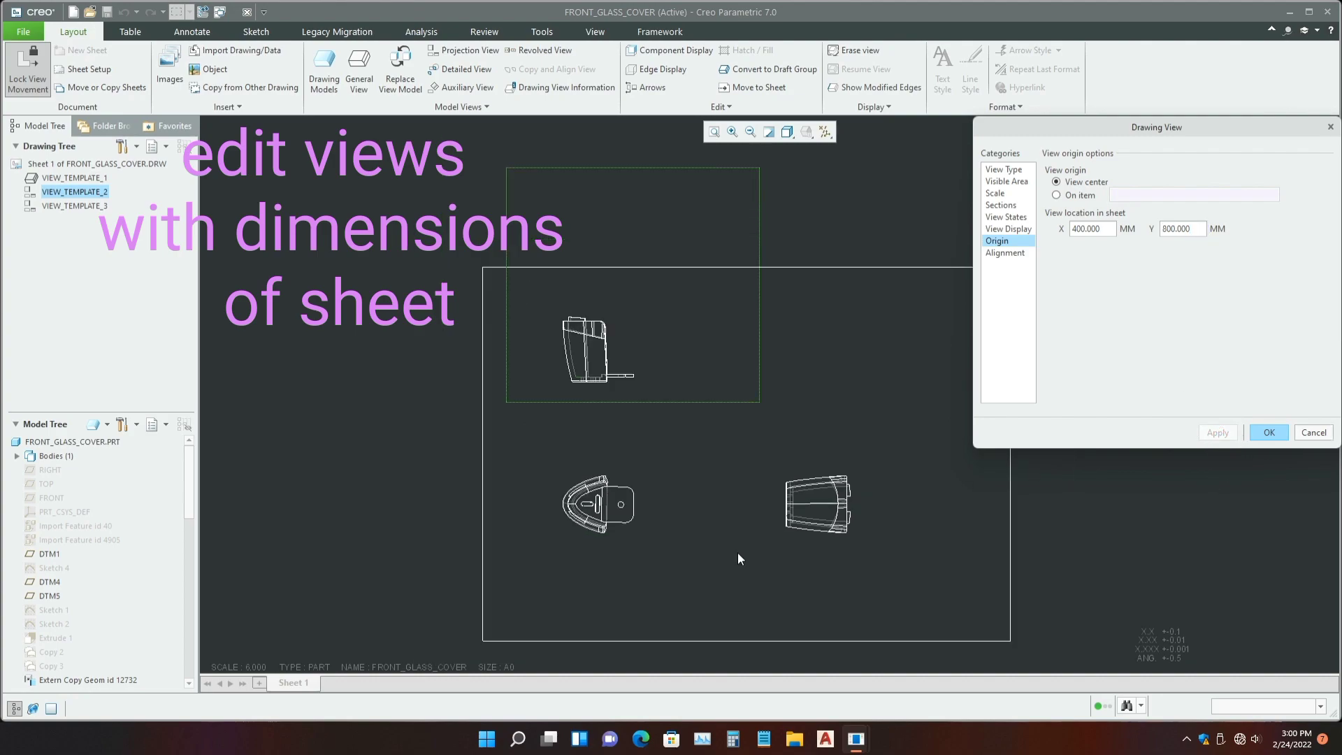
double_click(1096, 231)
text(200)
key(Return)
click(1216, 431)
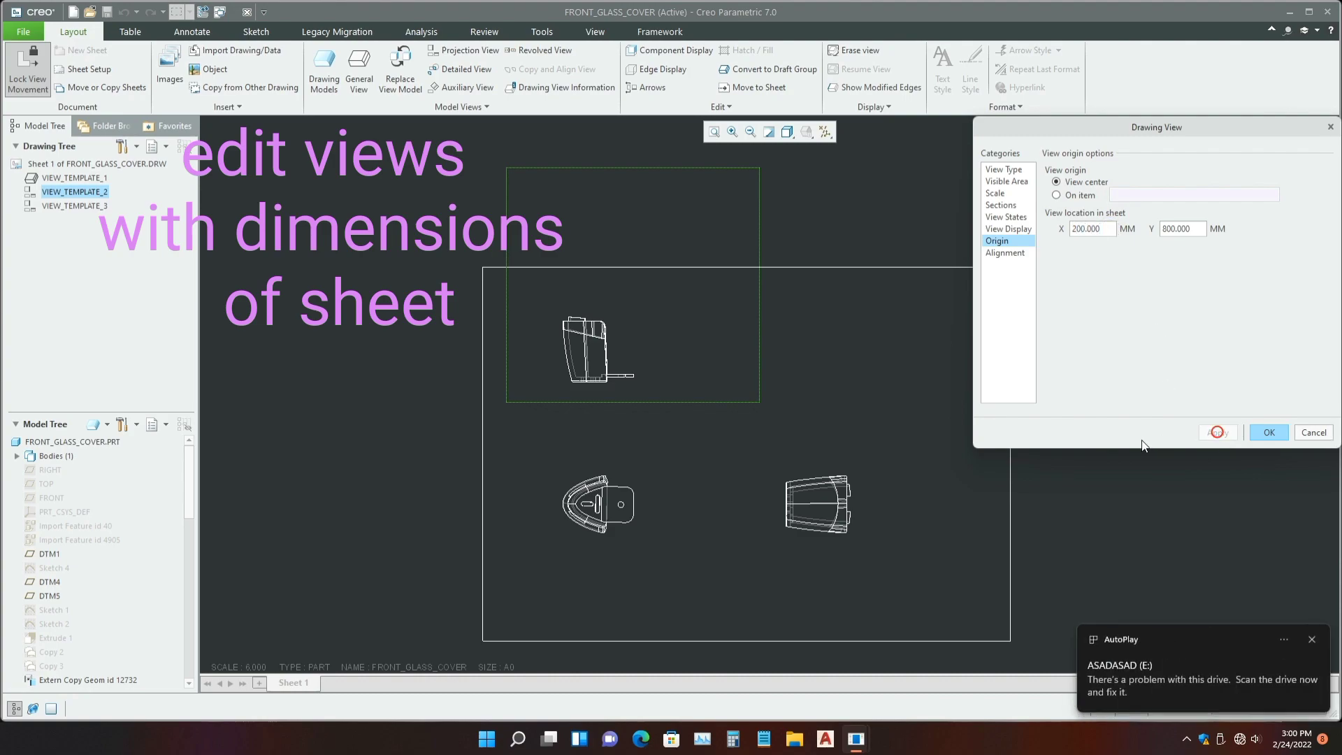
- Check the layout and confirm the upper view at X 200, Y 800
scroll(699, 433, up, 1)
scroll(634, 446, up, 2)
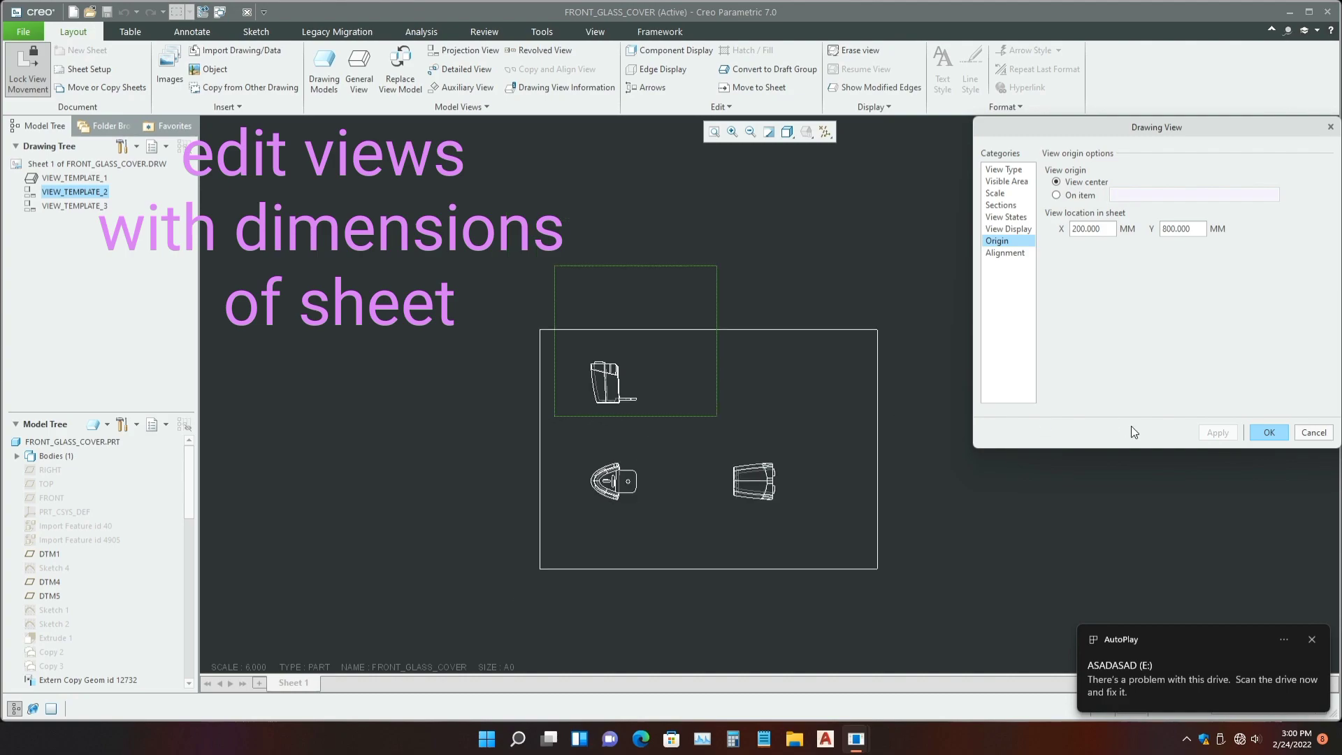
scroll(608, 376, down, 2)
scroll(606, 375, down, 1)
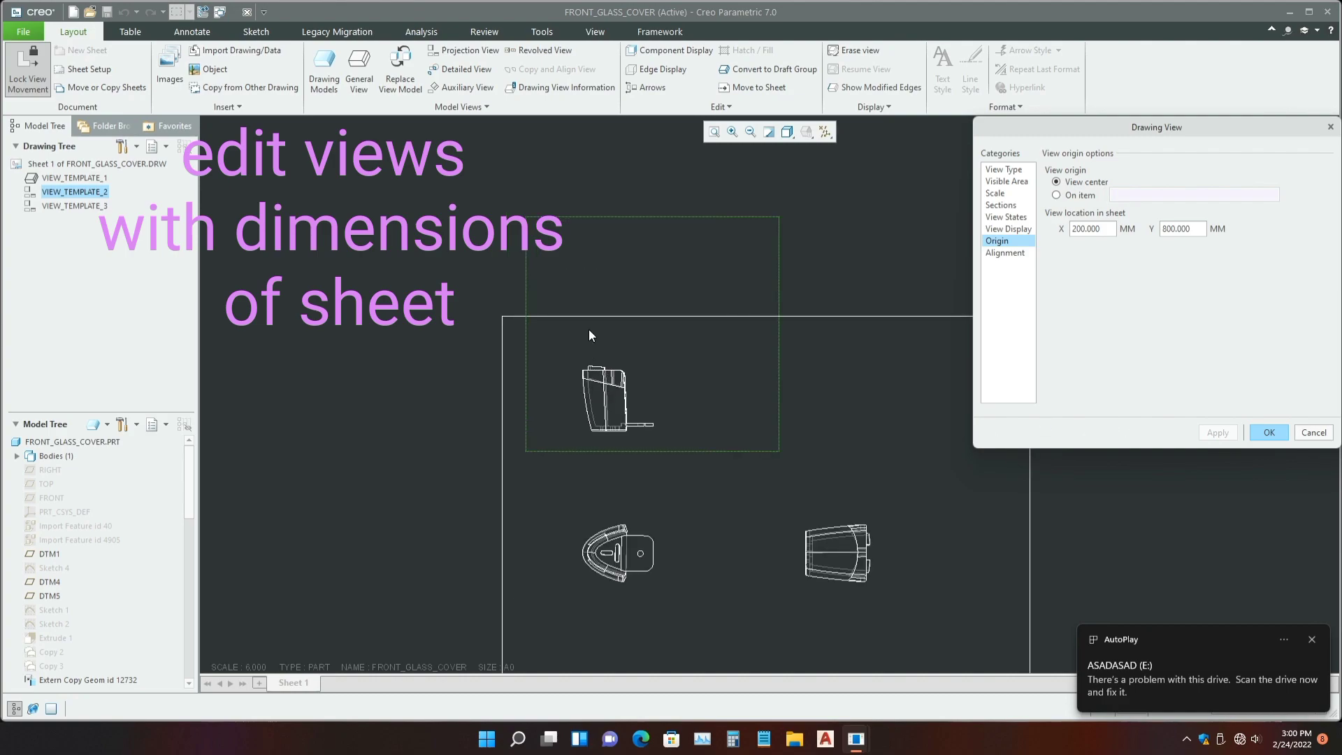
scroll(589, 333, up, 1)
scroll(664, 499, down, 1)
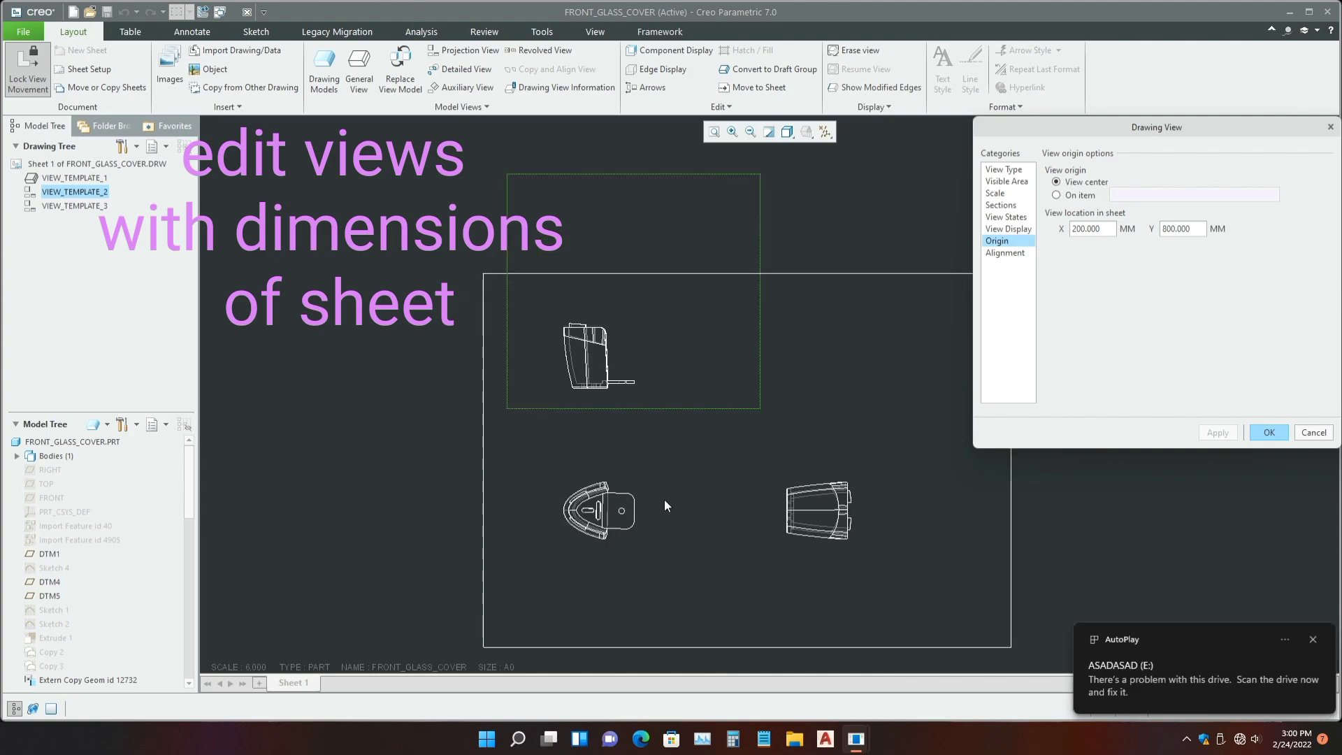
click(1278, 428)
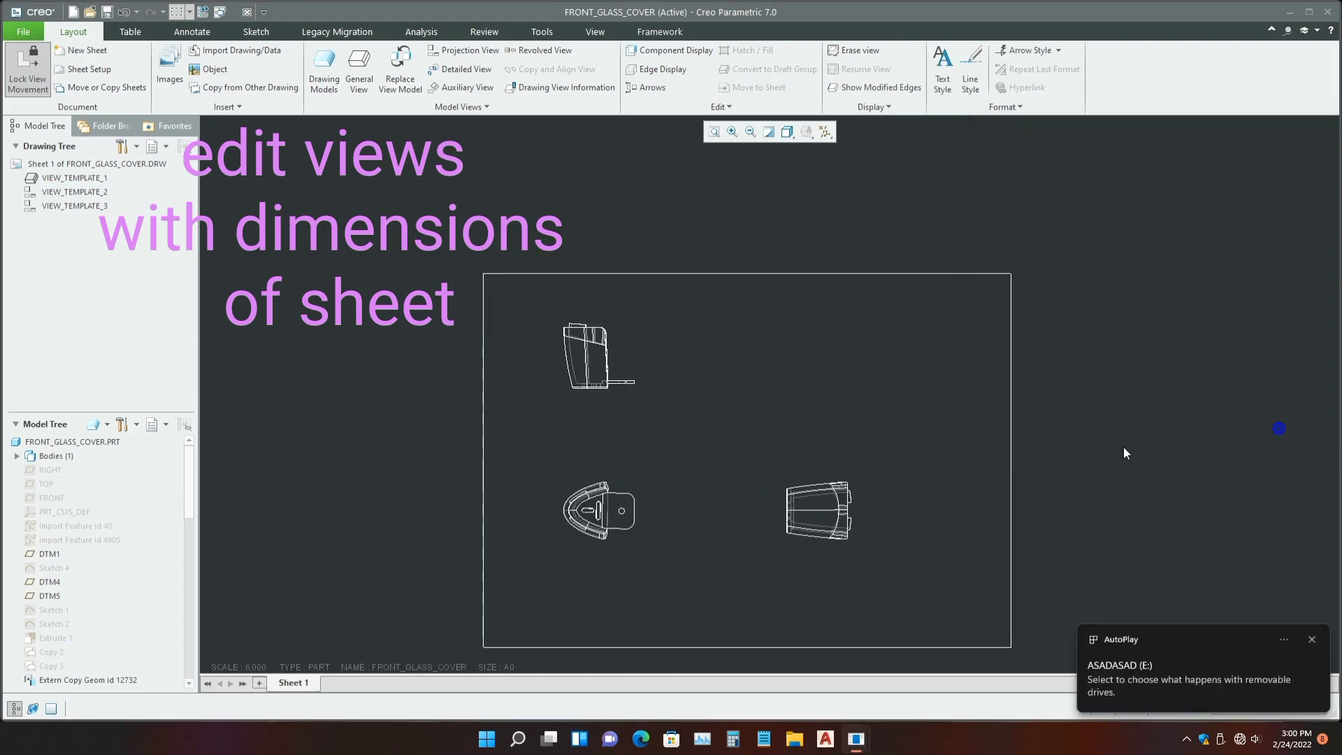
- Bring up the right-click drawing menu beside the front view
scroll(610, 406, down, 1)
scroll(632, 416, up, 1)
scroll(650, 436, up, 1)
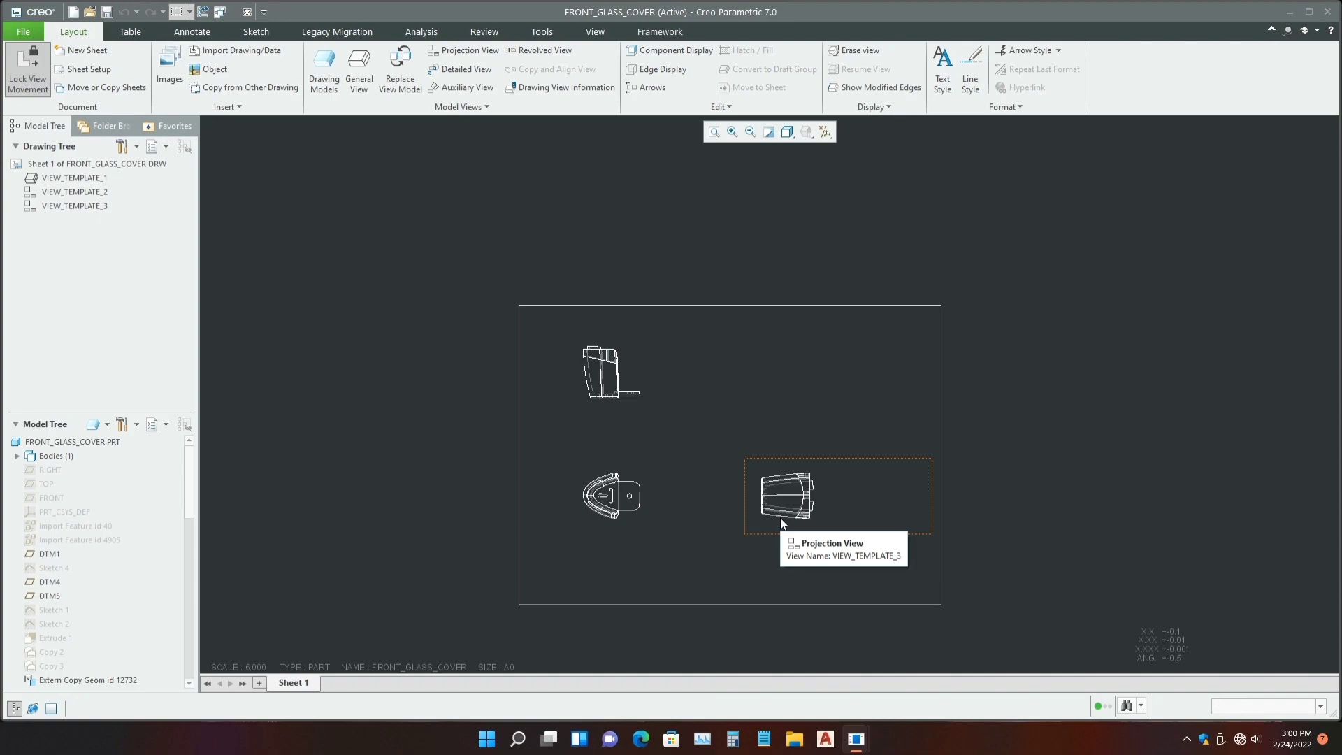
right_click(623, 455)
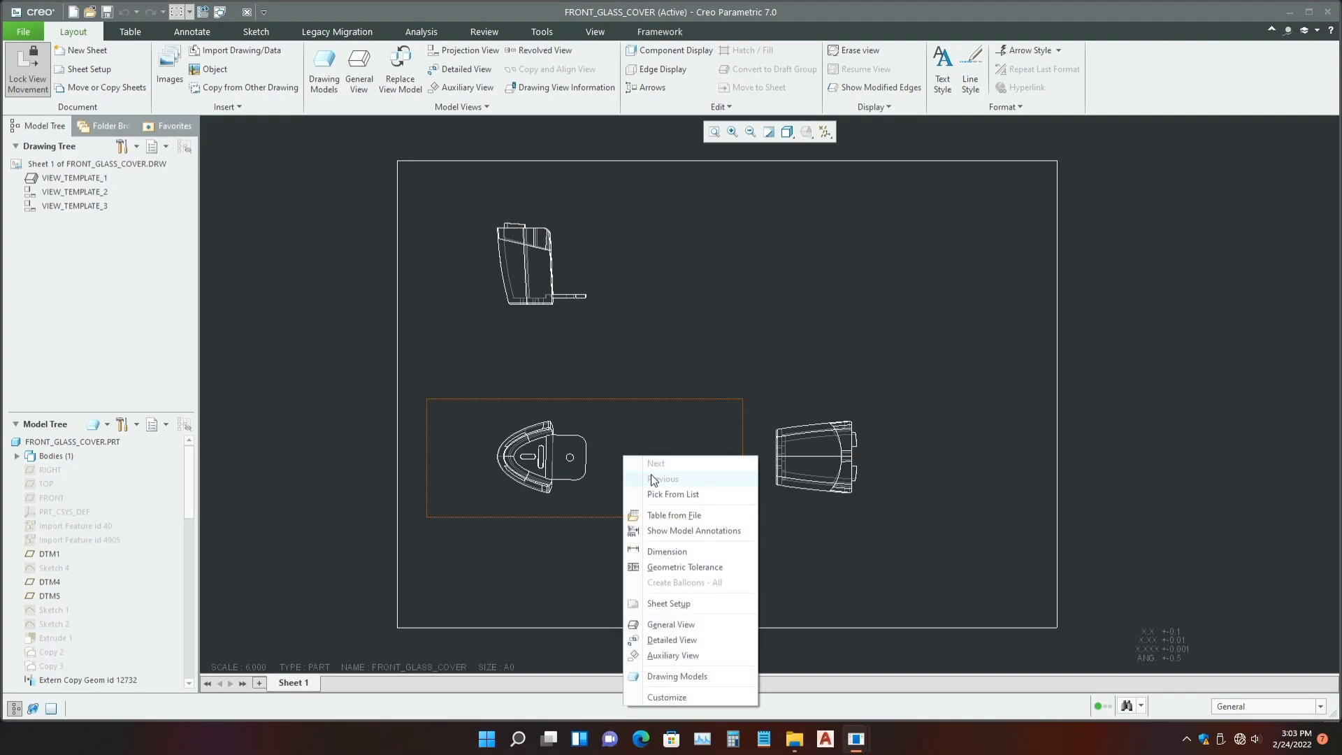
- Add the 13.35 tab height dimension to the right of the front view's tab
click(664, 553)
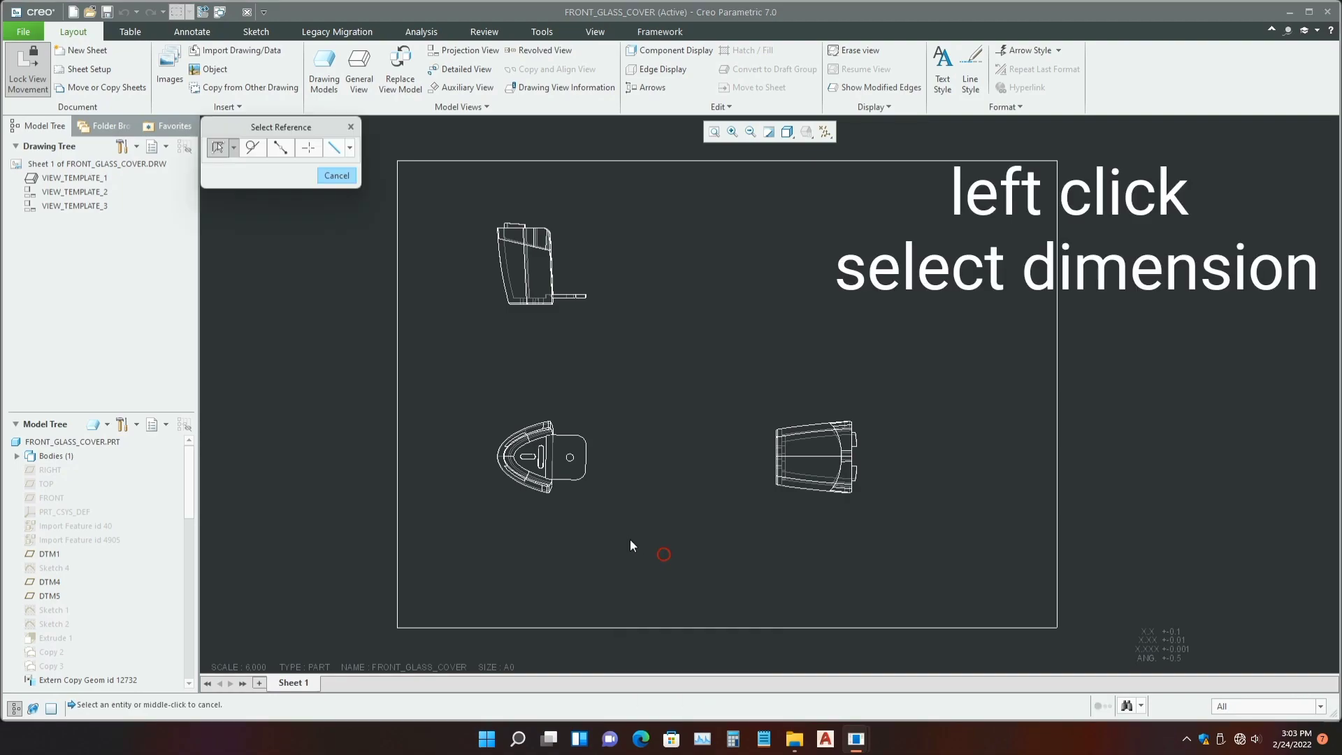
scroll(537, 465, up, 2)
scroll(593, 490, up, 2)
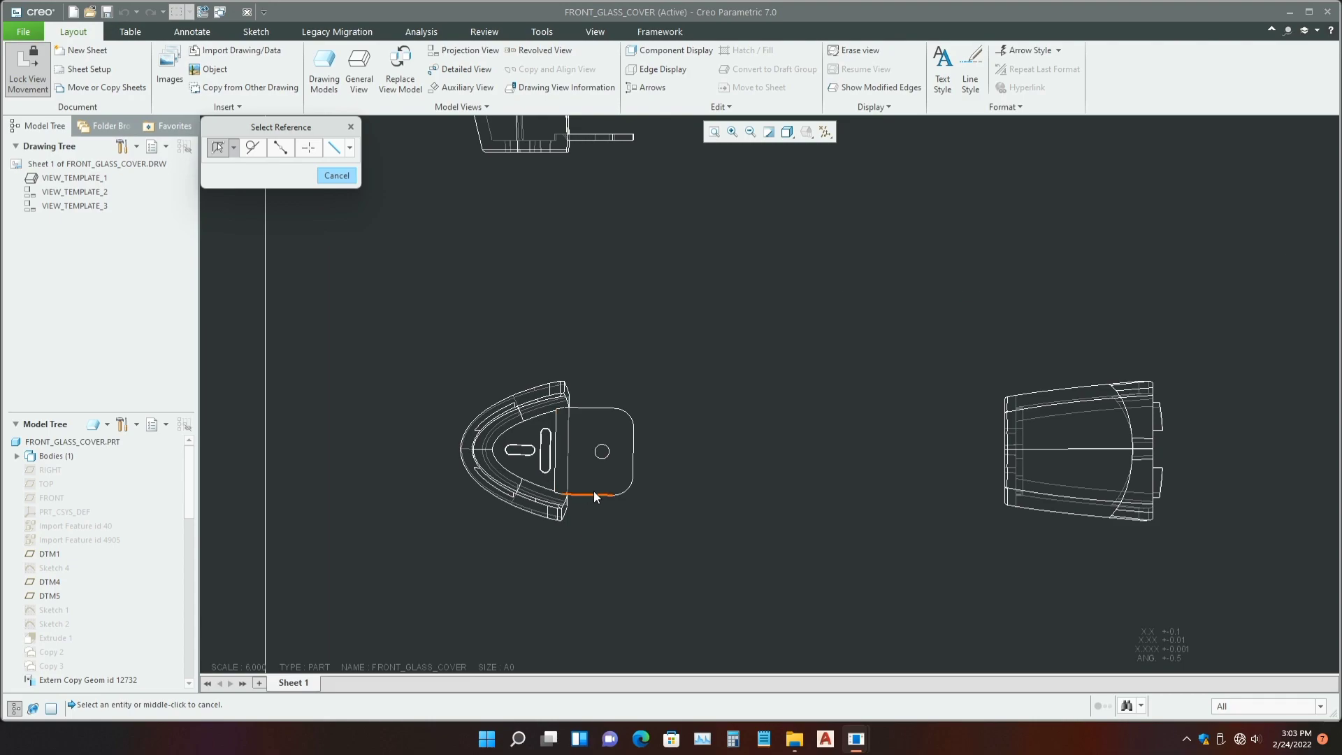
scroll(593, 494, up, 1)
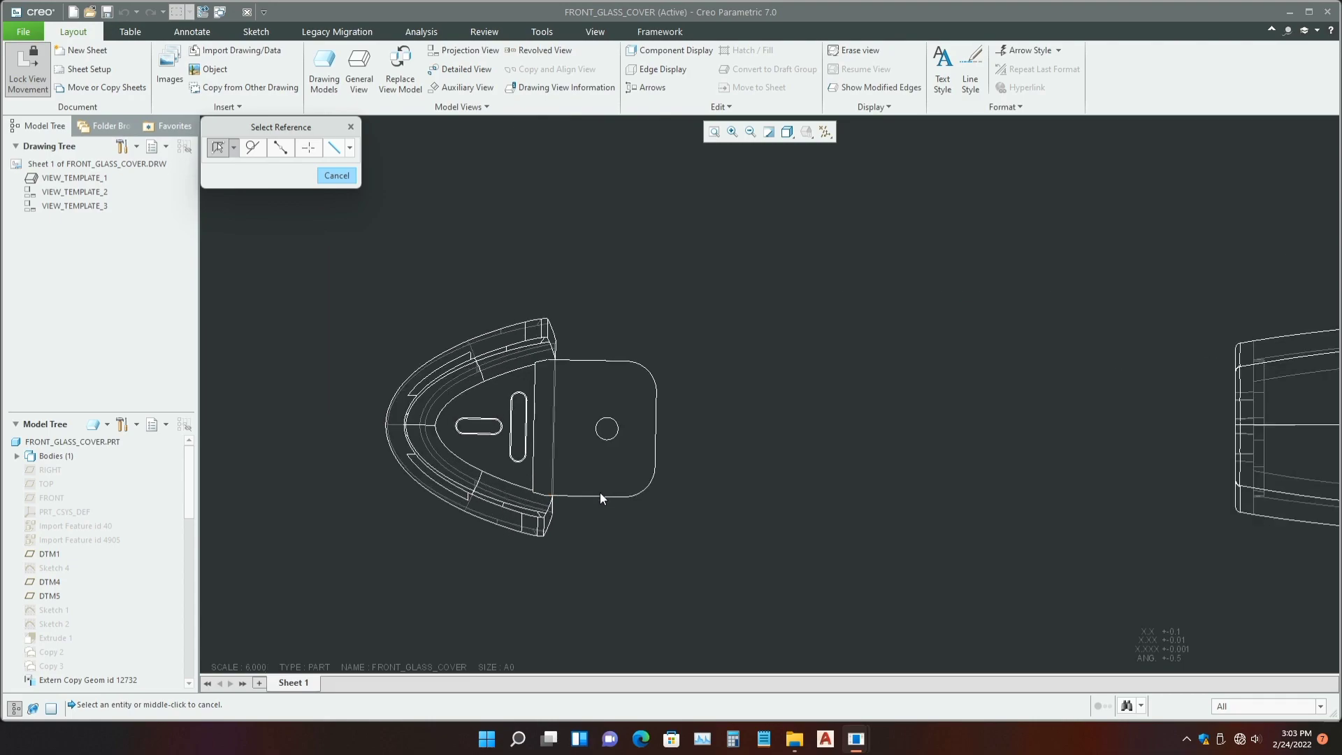
click(600, 495)
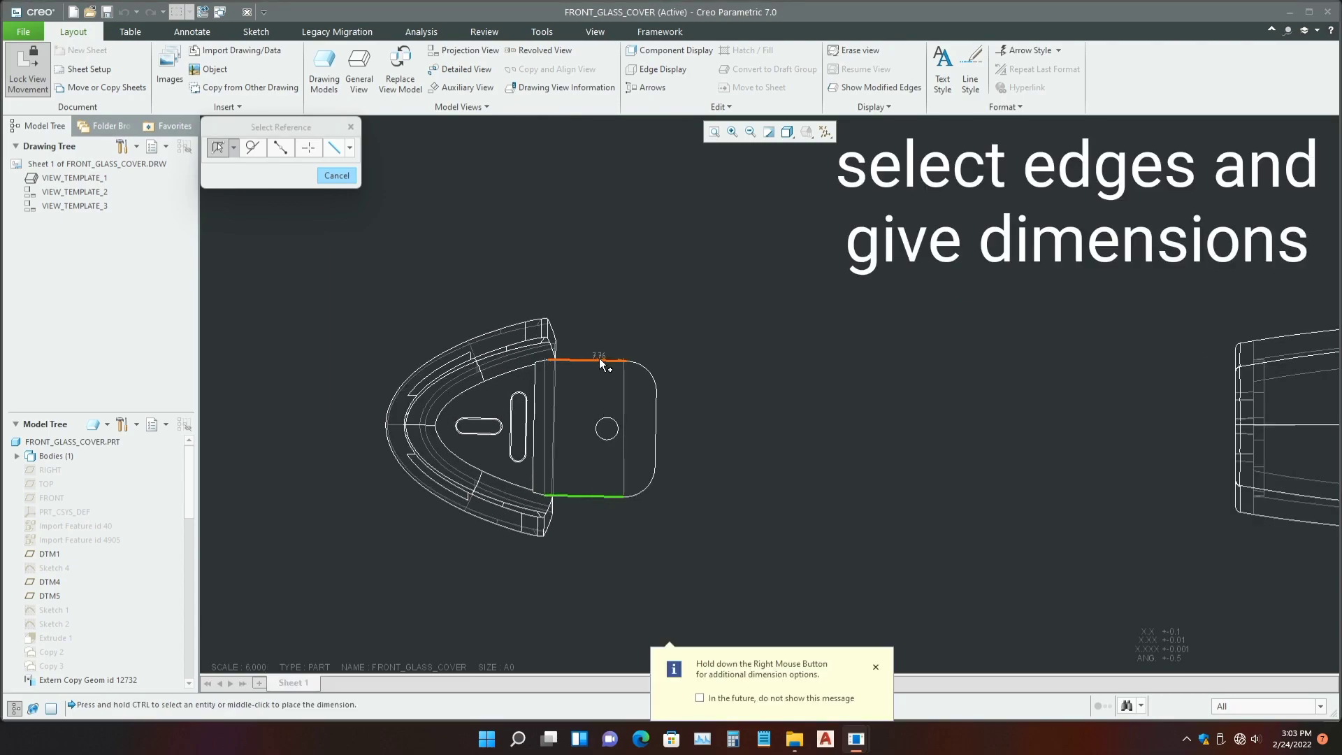
ctrl+click(598, 358)
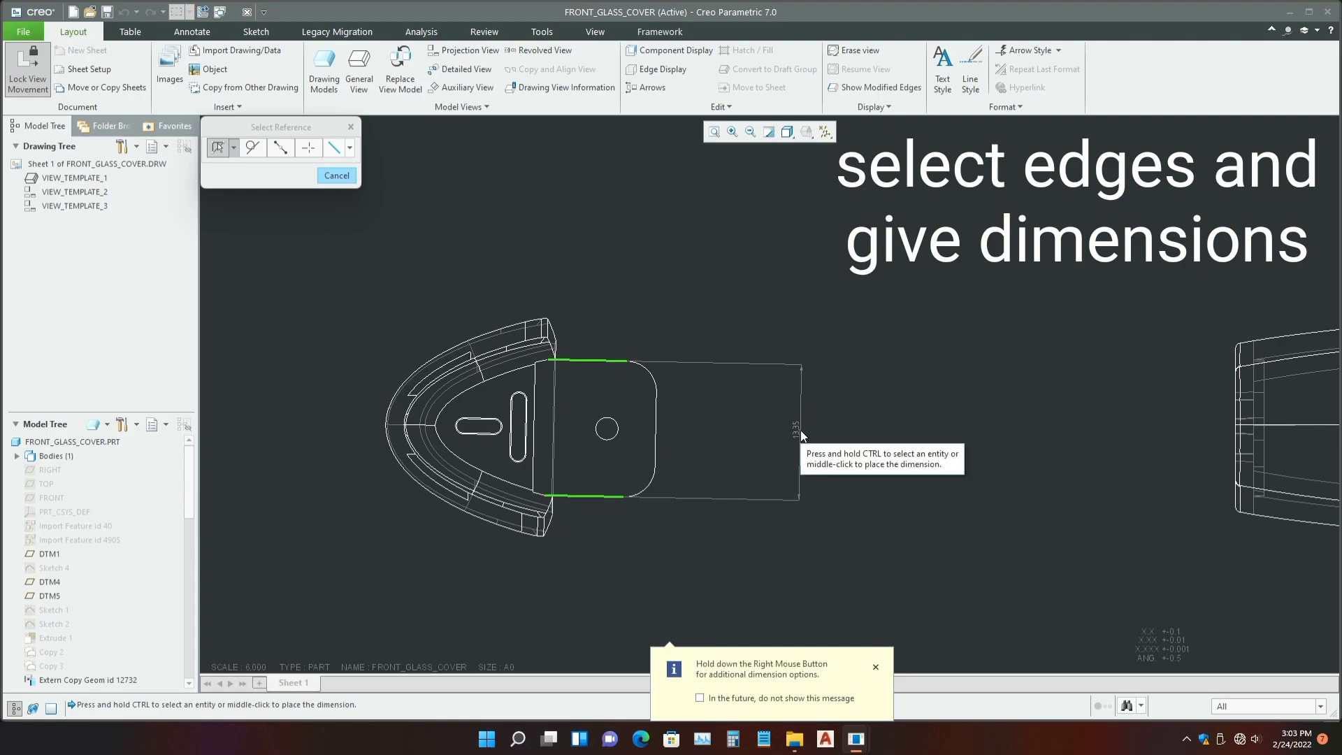
middle_click(799, 429)
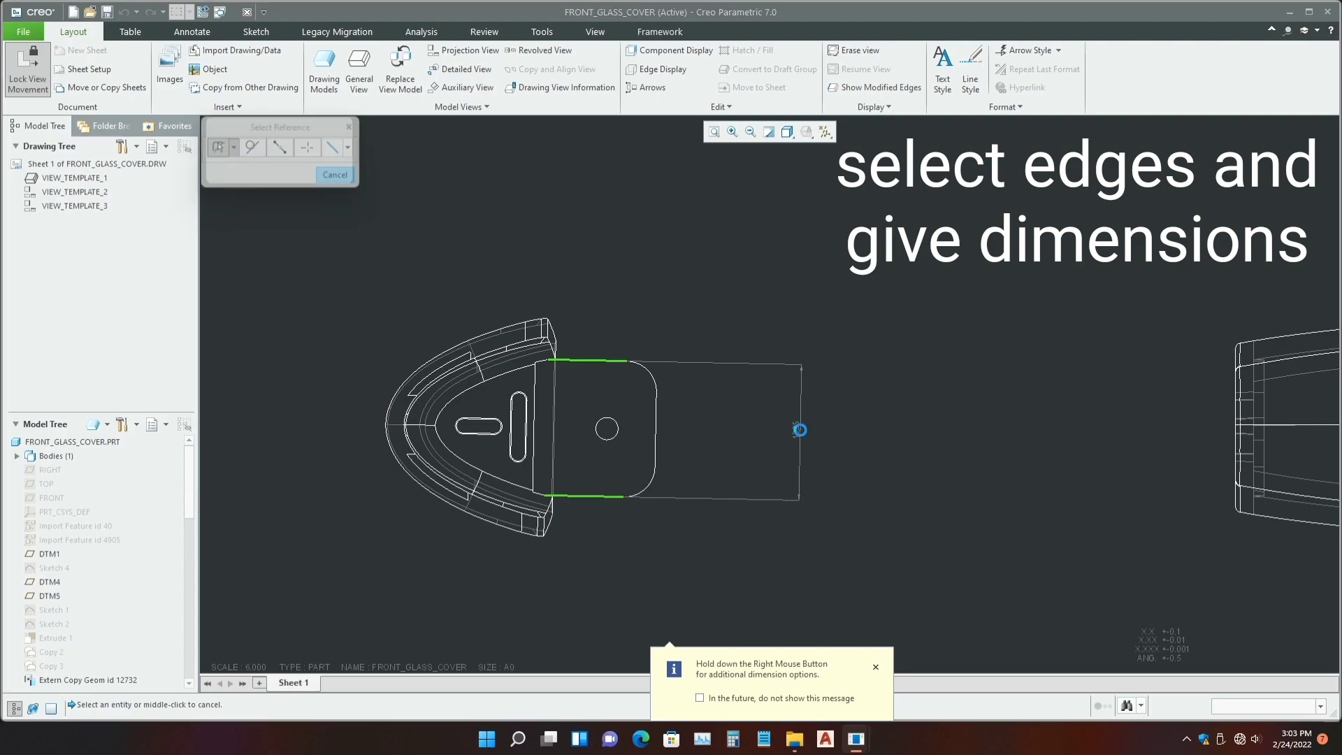
- Add the 26.6 overall width dimension above the front view
click(656, 427)
scroll(383, 427, up, 5)
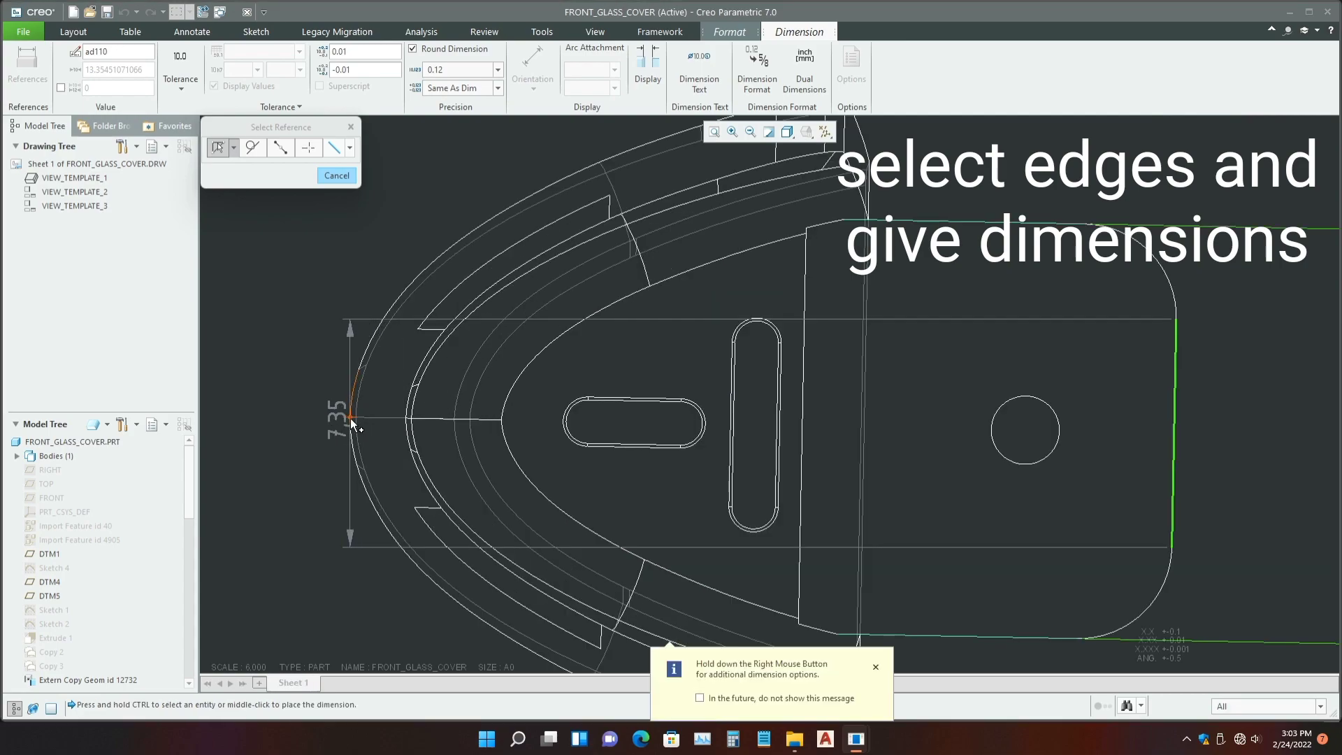
ctrl+click(350, 417)
scroll(490, 391, down, 8)
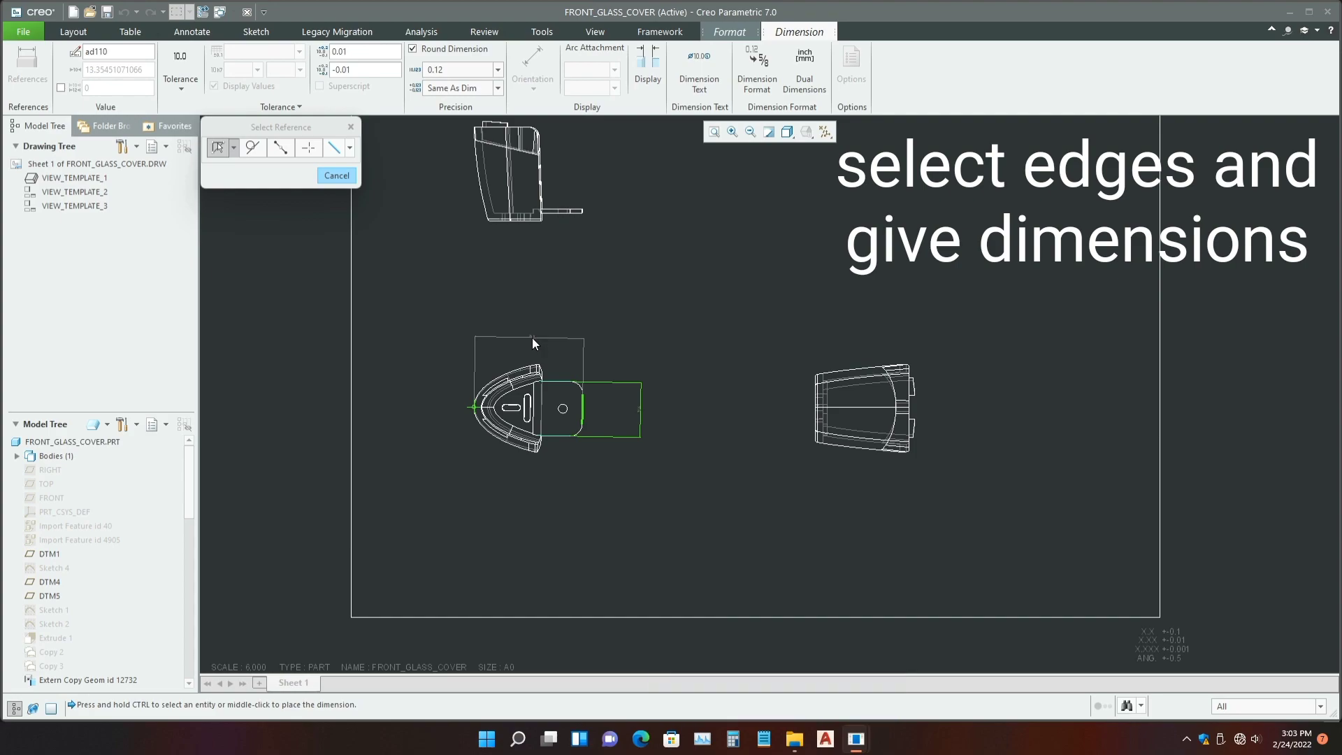
middle_click(533, 339)
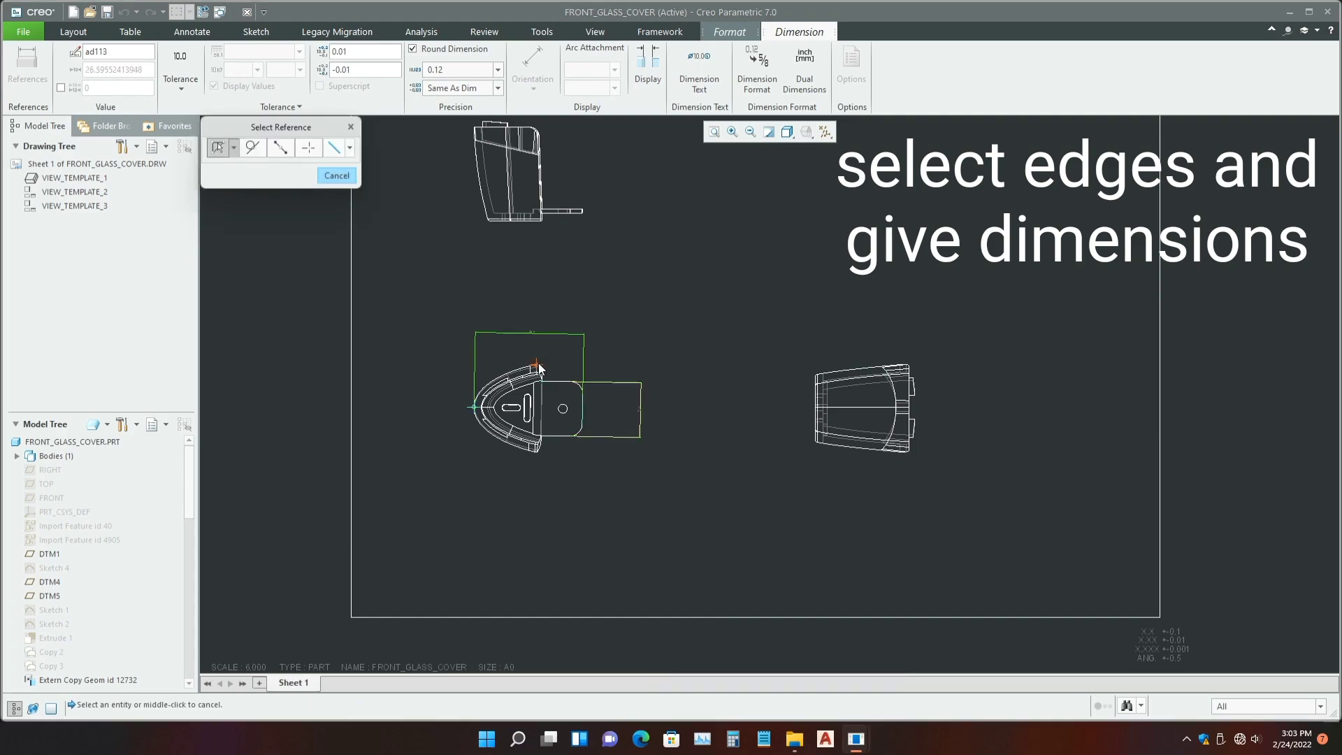
- Add the 21.34 overall height dimension left of the front view
scroll(535, 342, up, 2)
scroll(538, 346, up, 2)
scroll(552, 353, up, 3)
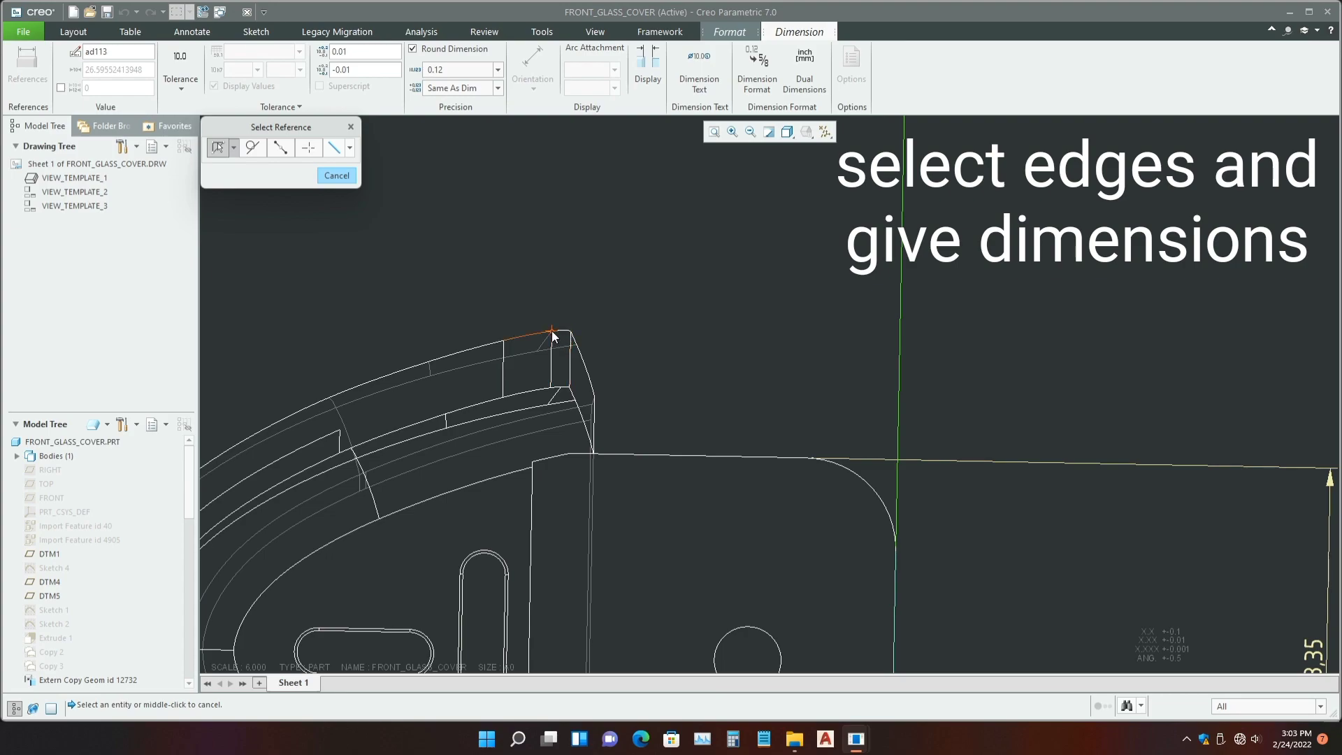
click(552, 331)
scroll(625, 325, down, 5)
scroll(605, 447, up, 4)
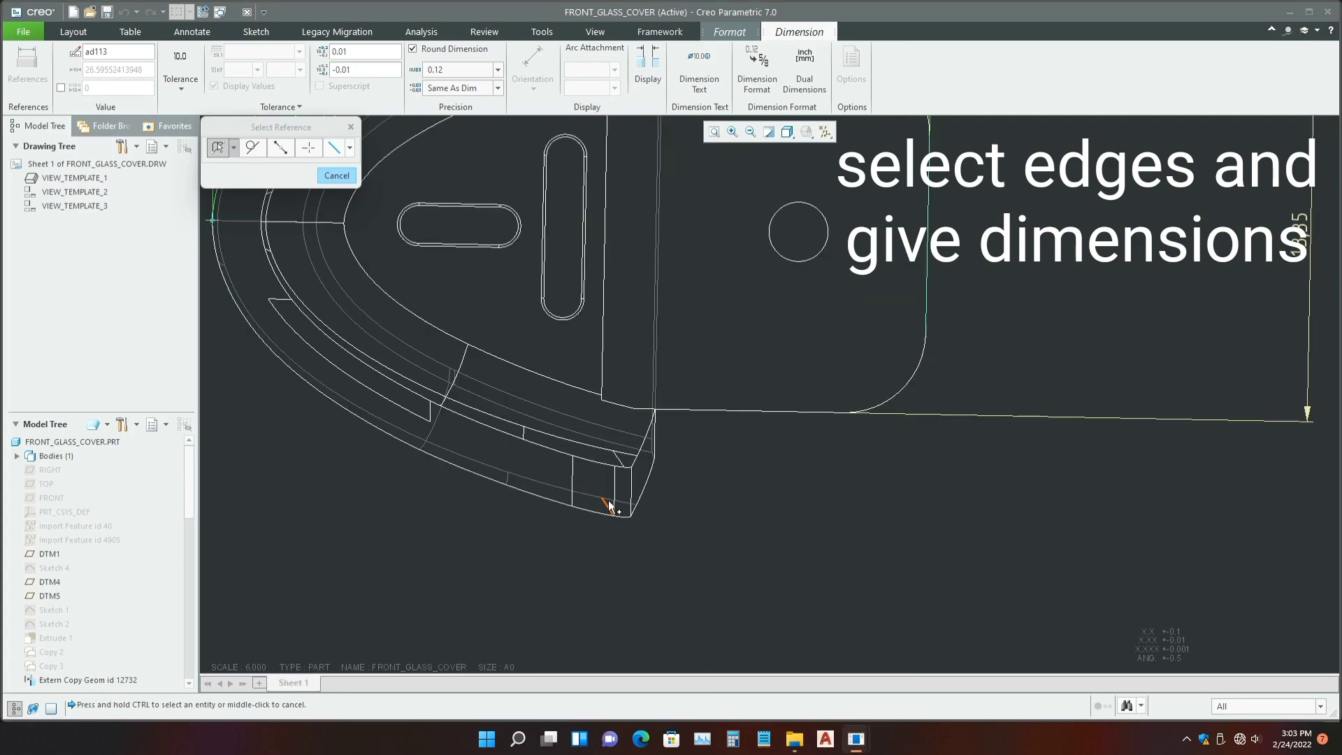
click(615, 515)
scroll(615, 514, down, 5)
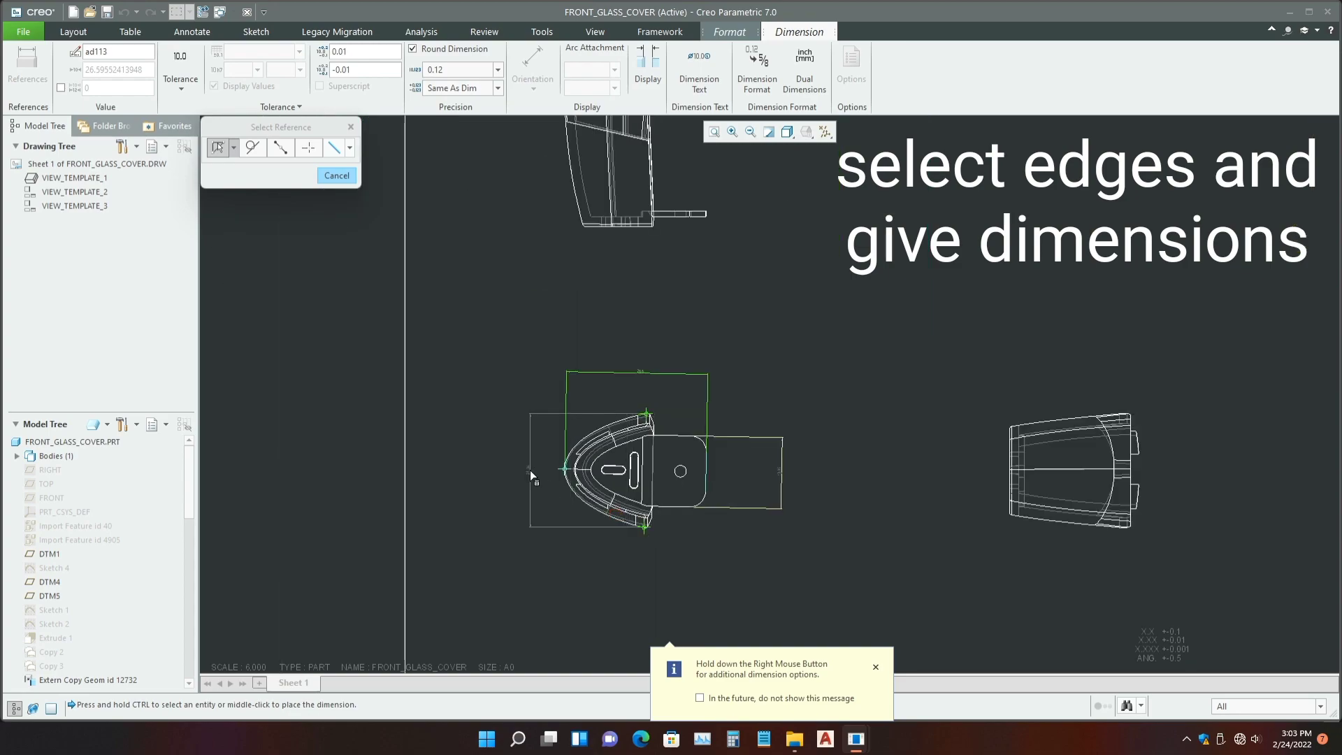
middle_click(526, 464)
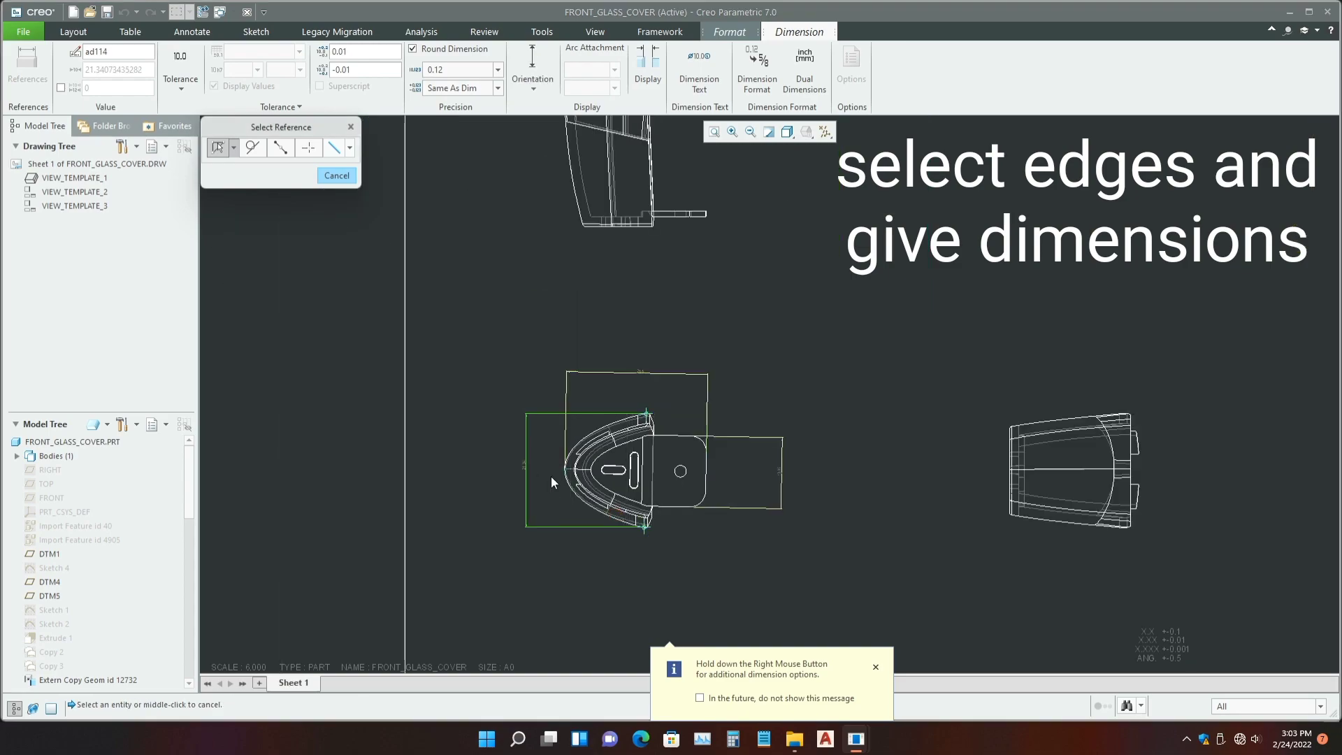
scroll(685, 485, up, 2)
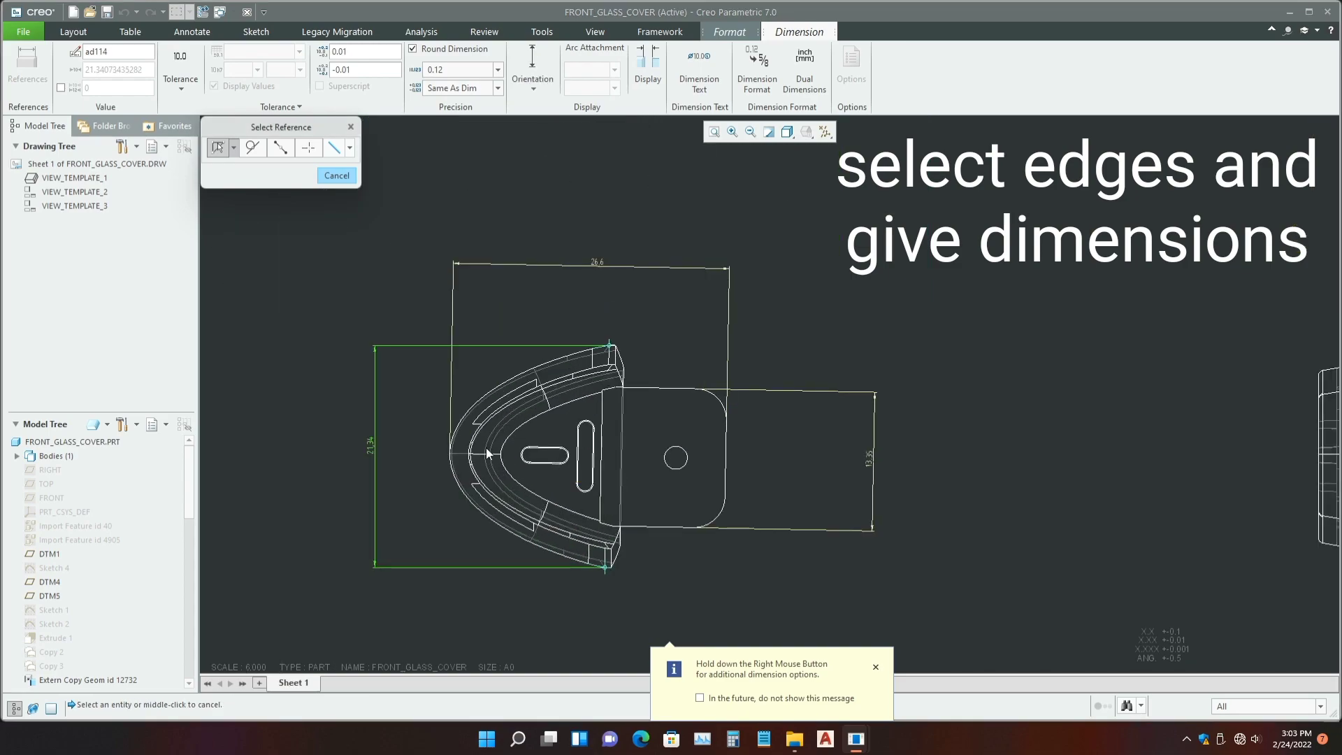
scroll(430, 439, up, 2)
scroll(431, 438, up, 3)
scroll(542, 552, down, 3)
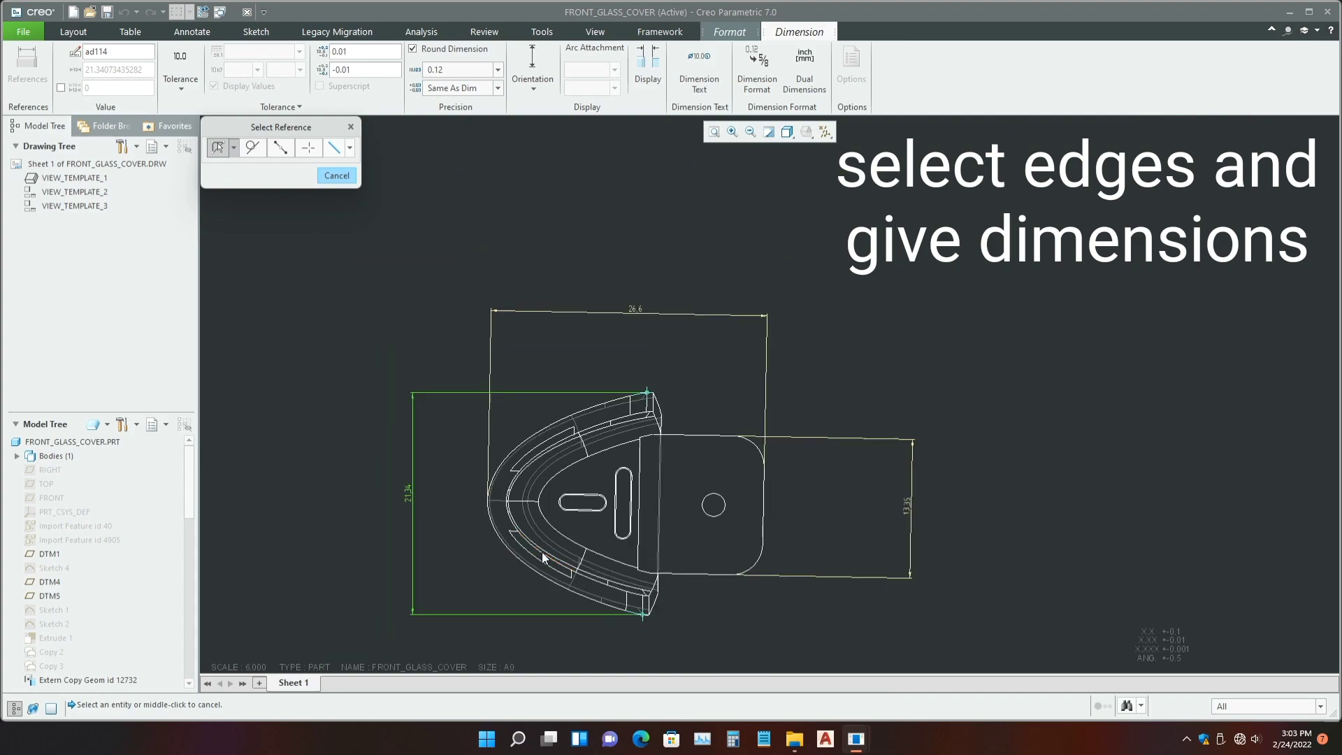
scroll(604, 514, down, 1)
scroll(587, 551, down, 3)
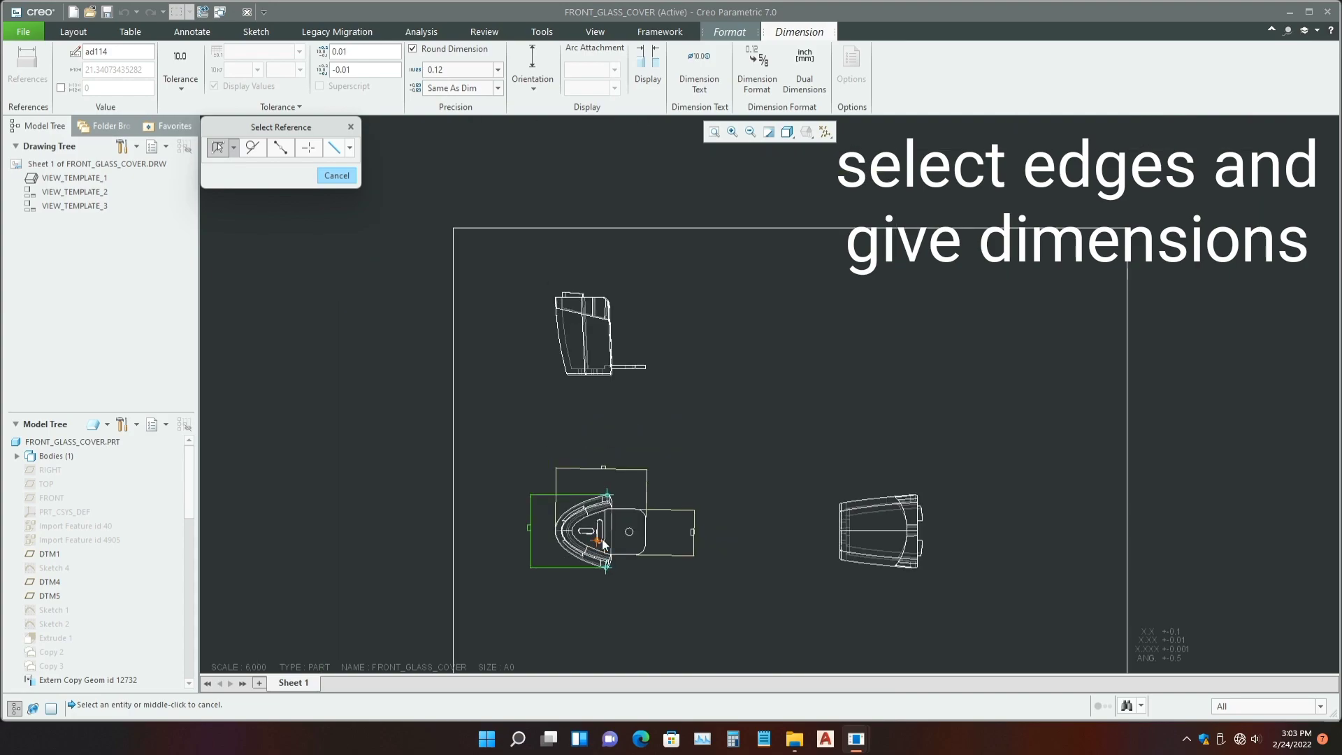
scroll(598, 526, up, 4)
scroll(596, 524, up, 2)
- Dimension the slot width as 1.59
scroll(581, 500, up, 2)
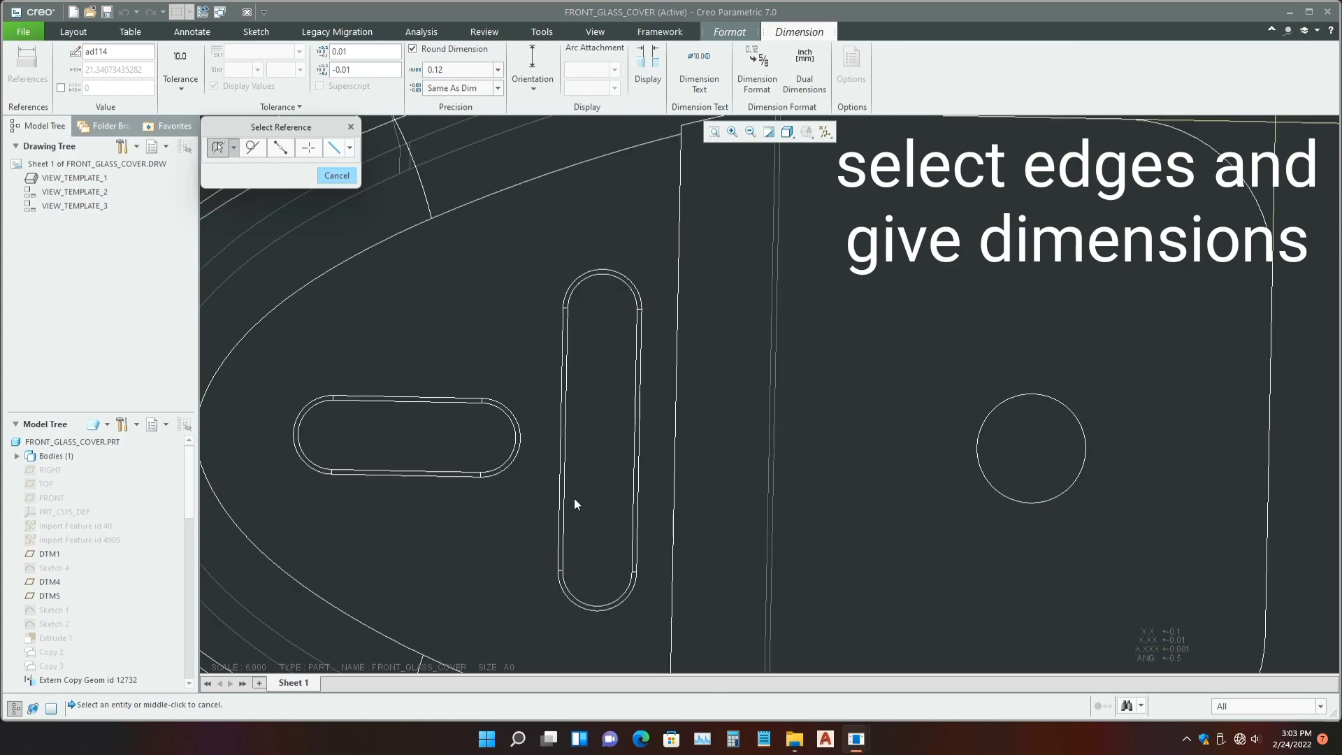
click(560, 495)
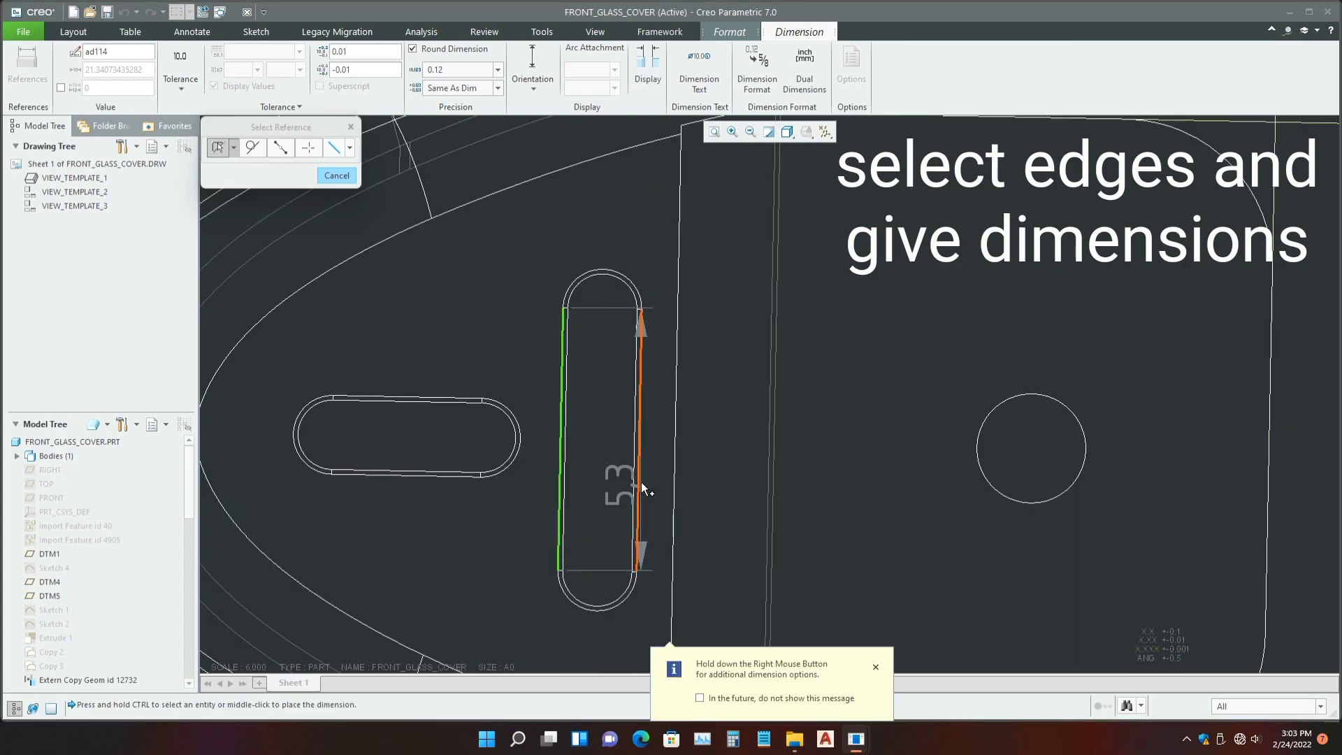
ctrl+click(637, 479)
scroll(594, 524, down, 5)
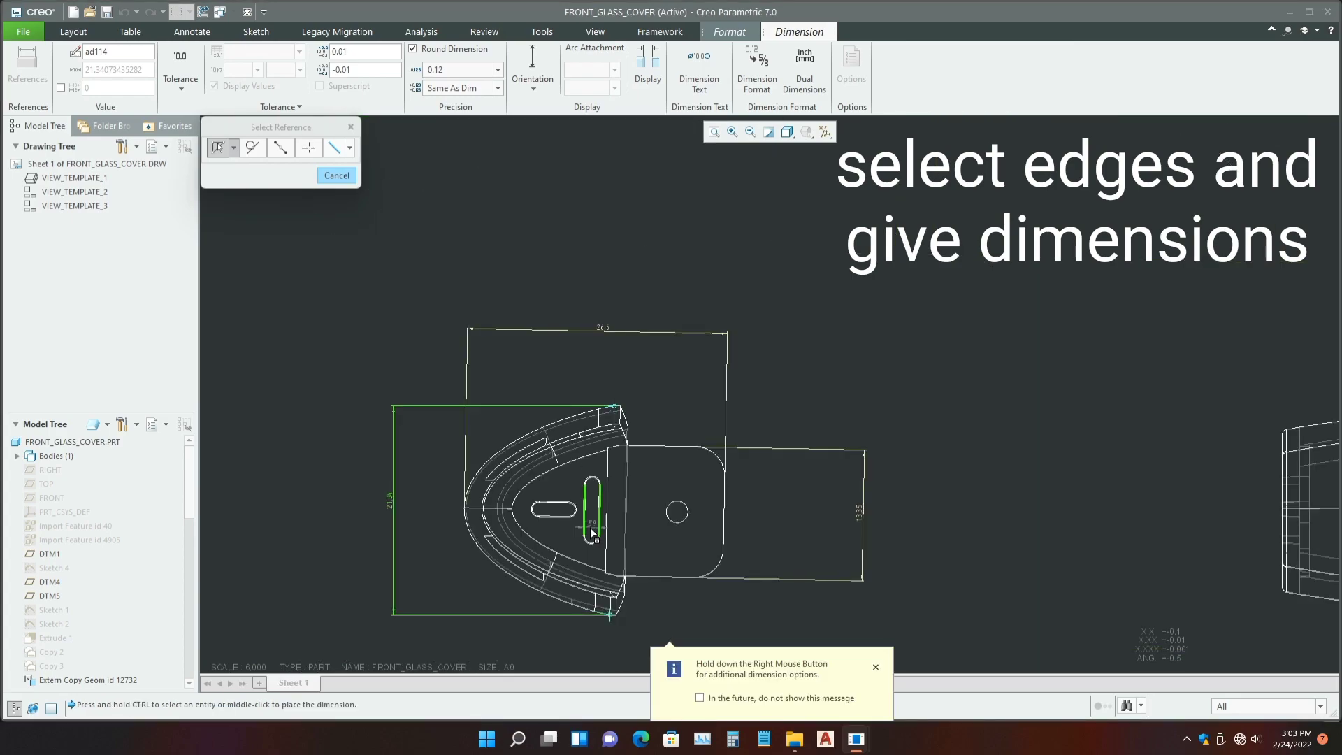
scroll(589, 625, up, 2)
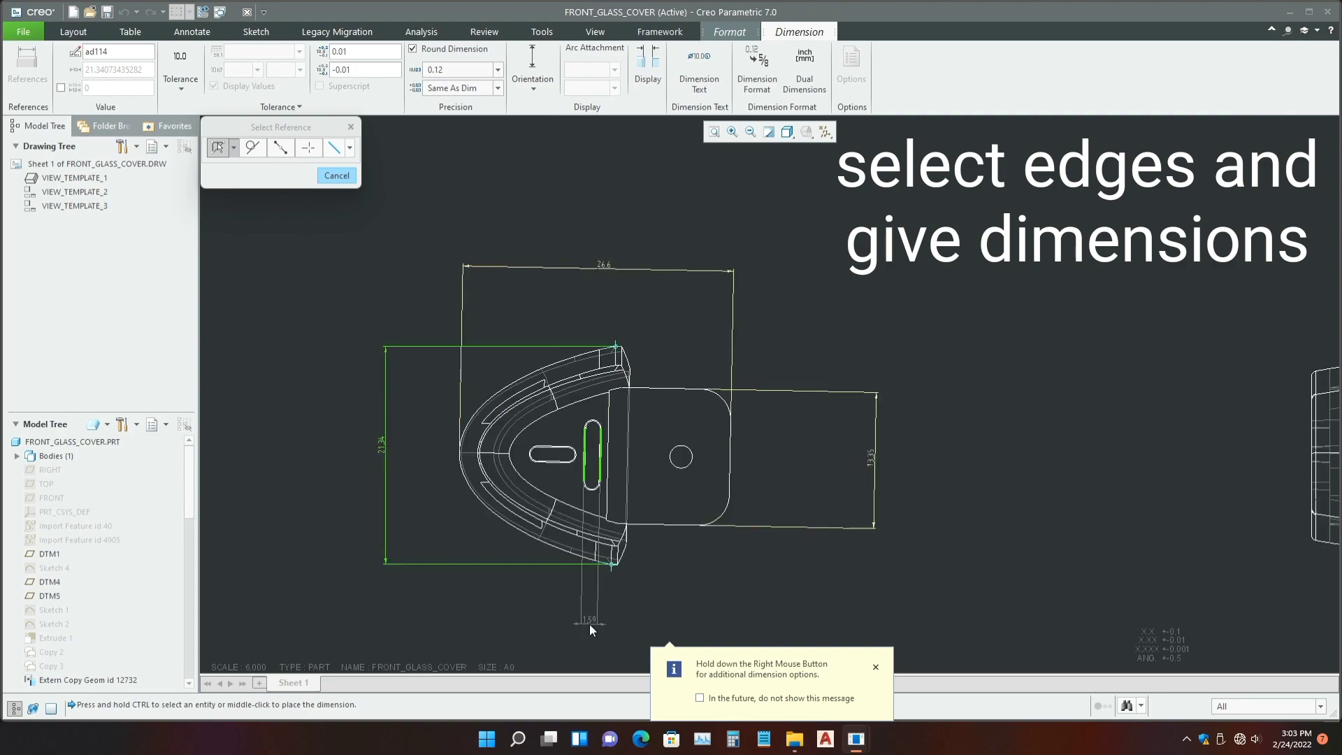
scroll(589, 622, up, 1)
middle_click(589, 616)
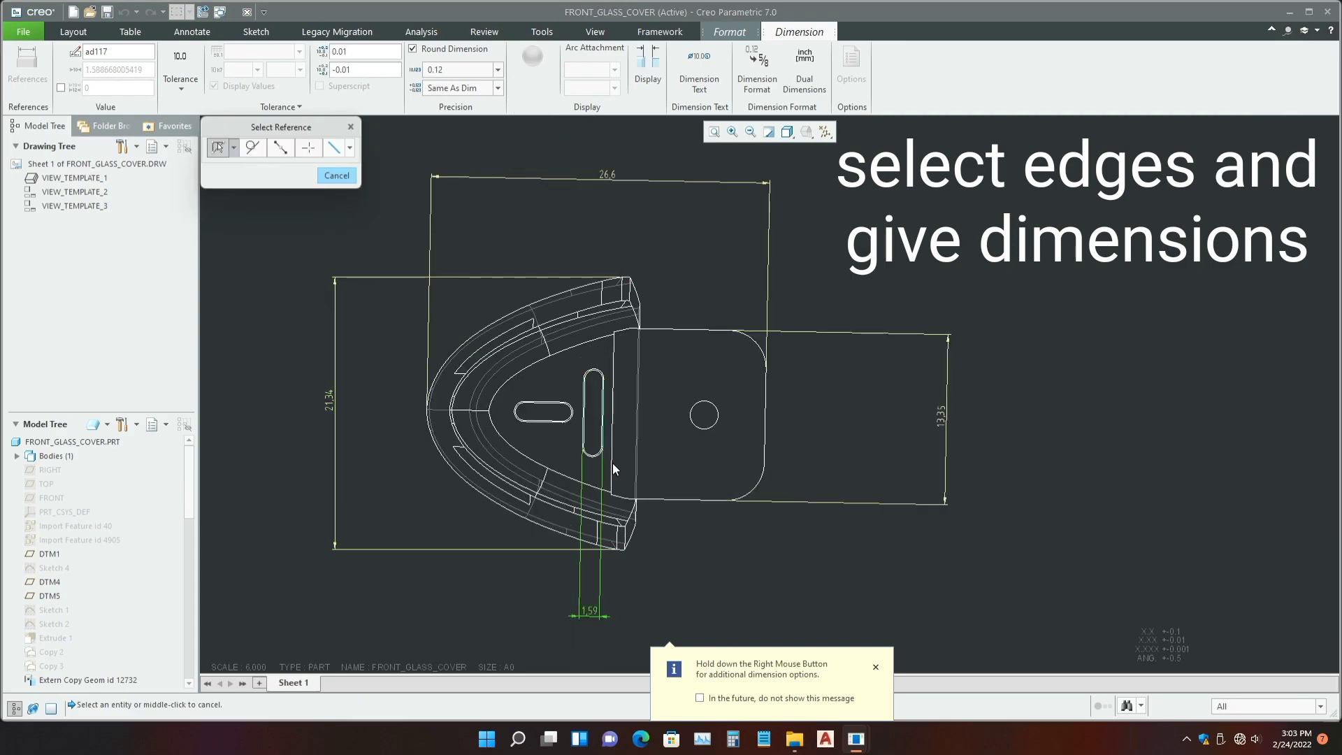
- Dimension the slot length between its end arcs as 5.3
scroll(593, 418, up, 3)
middle_drag(592, 418, 601, 487)
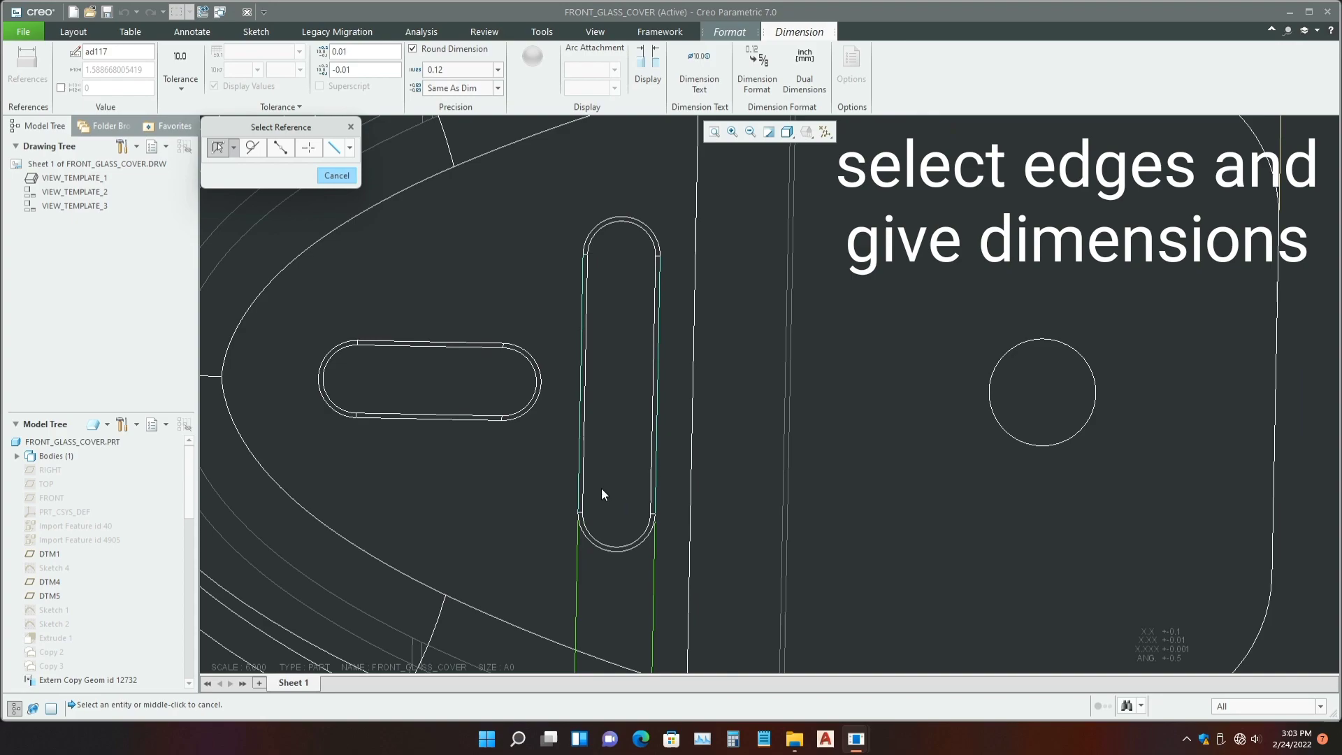
click(610, 555)
scroll(615, 384, up, 5)
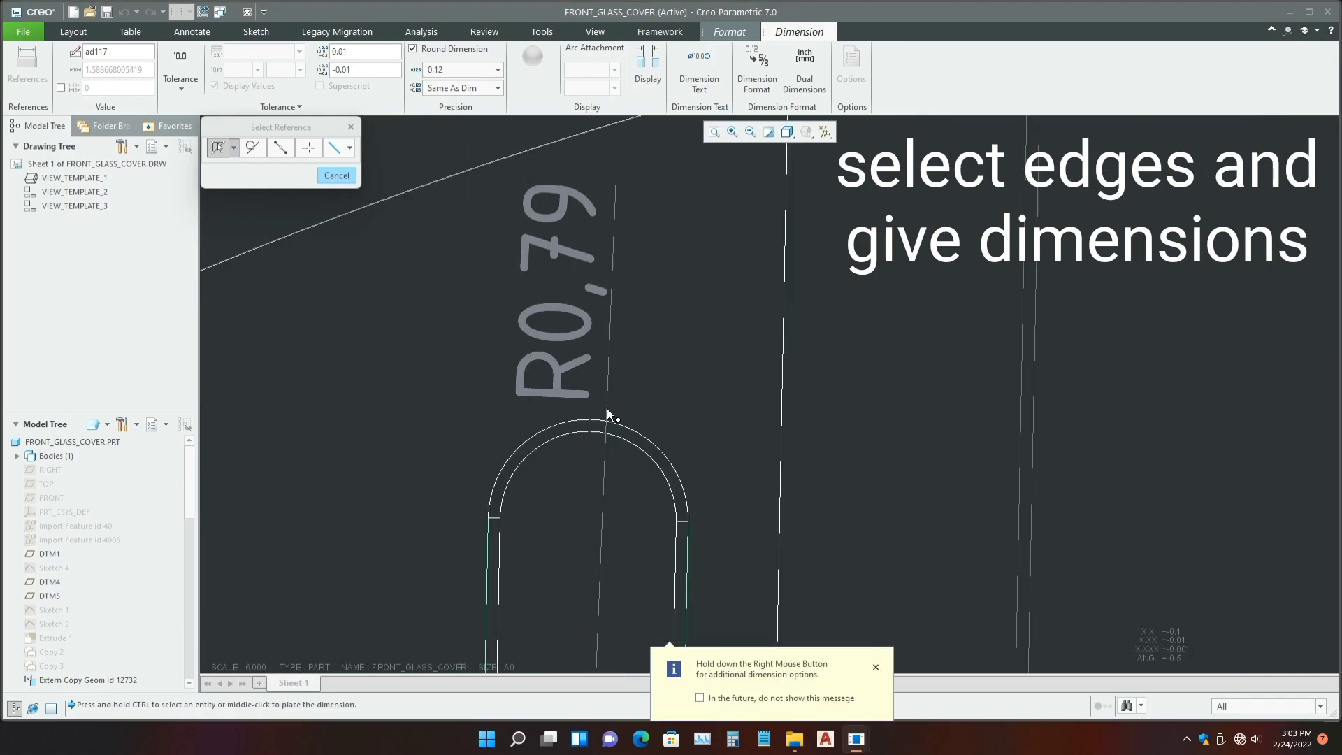
ctrl+click(607, 421)
scroll(607, 423, down, 3)
scroll(683, 420, down, 3)
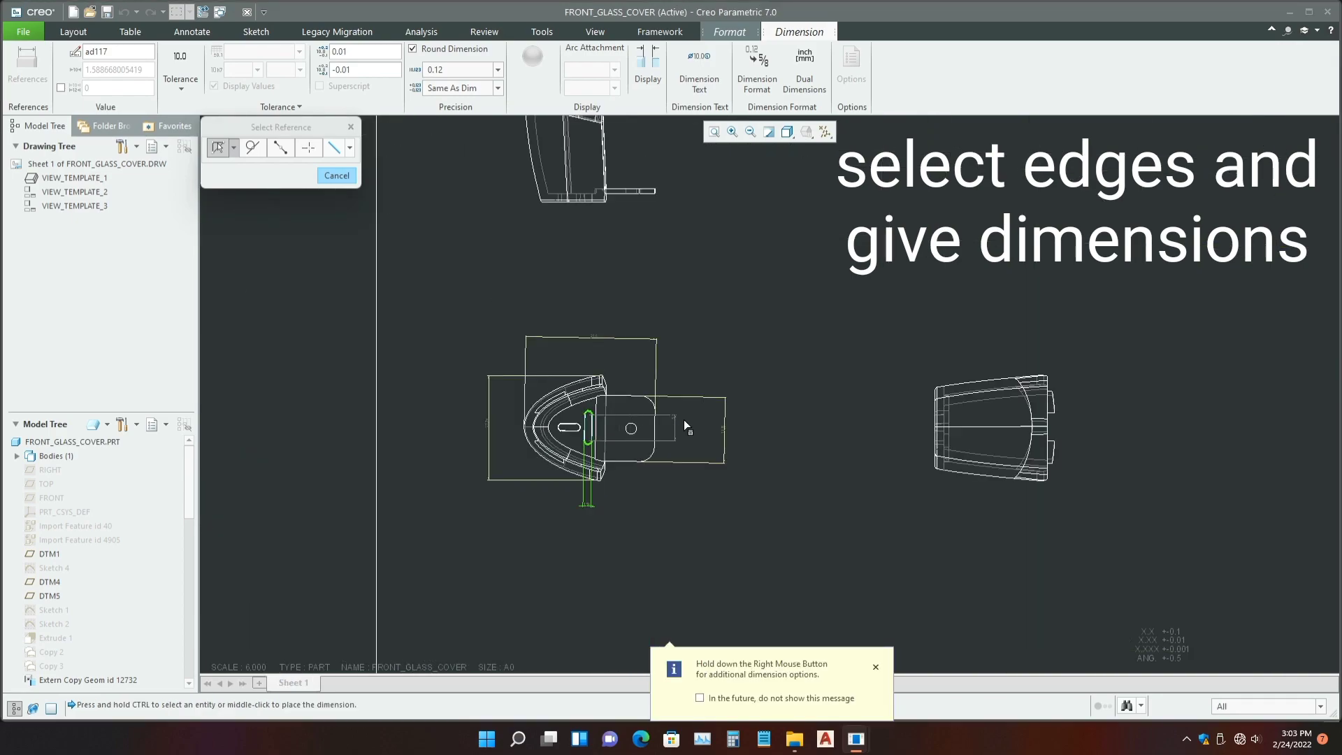
scroll(693, 428, up, 6)
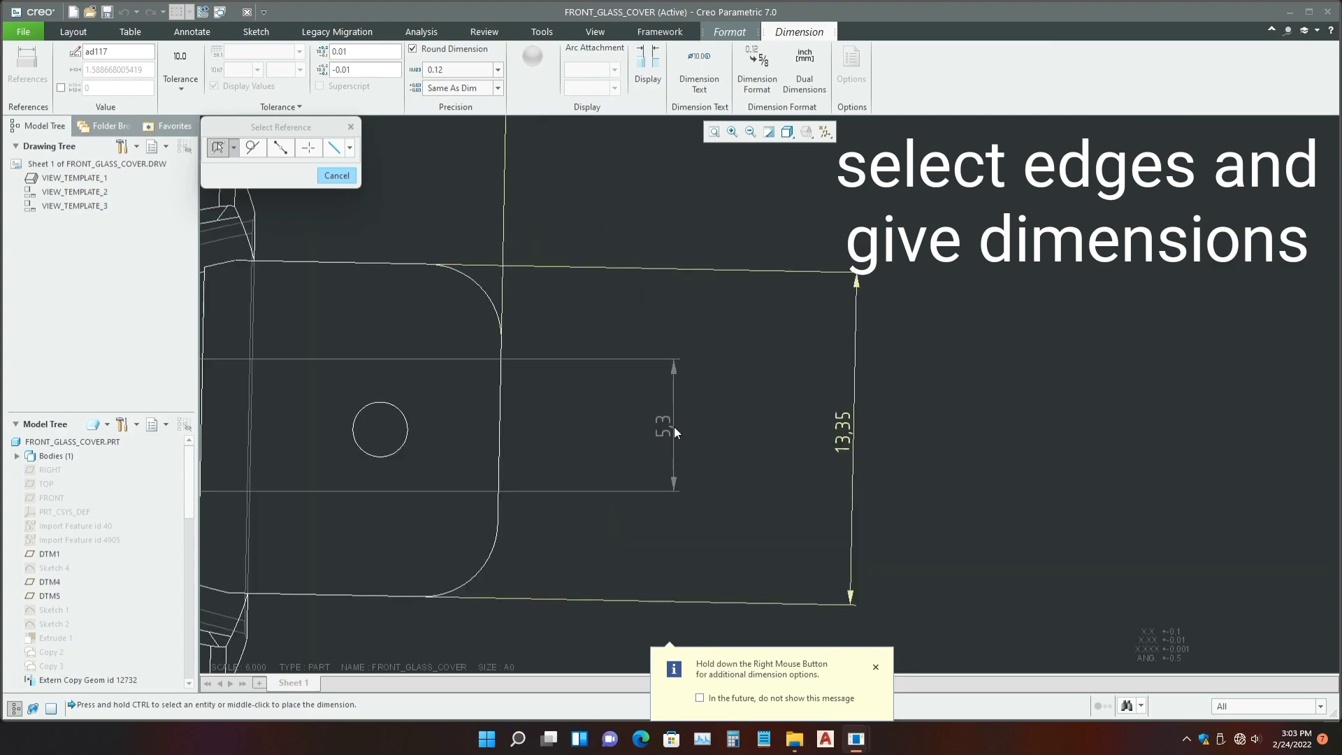
middle_click(674, 426)
- Add the R1,1 hole radius and R0,79 slot-end radius dimensions
scroll(673, 426, down, 2)
click(513, 435)
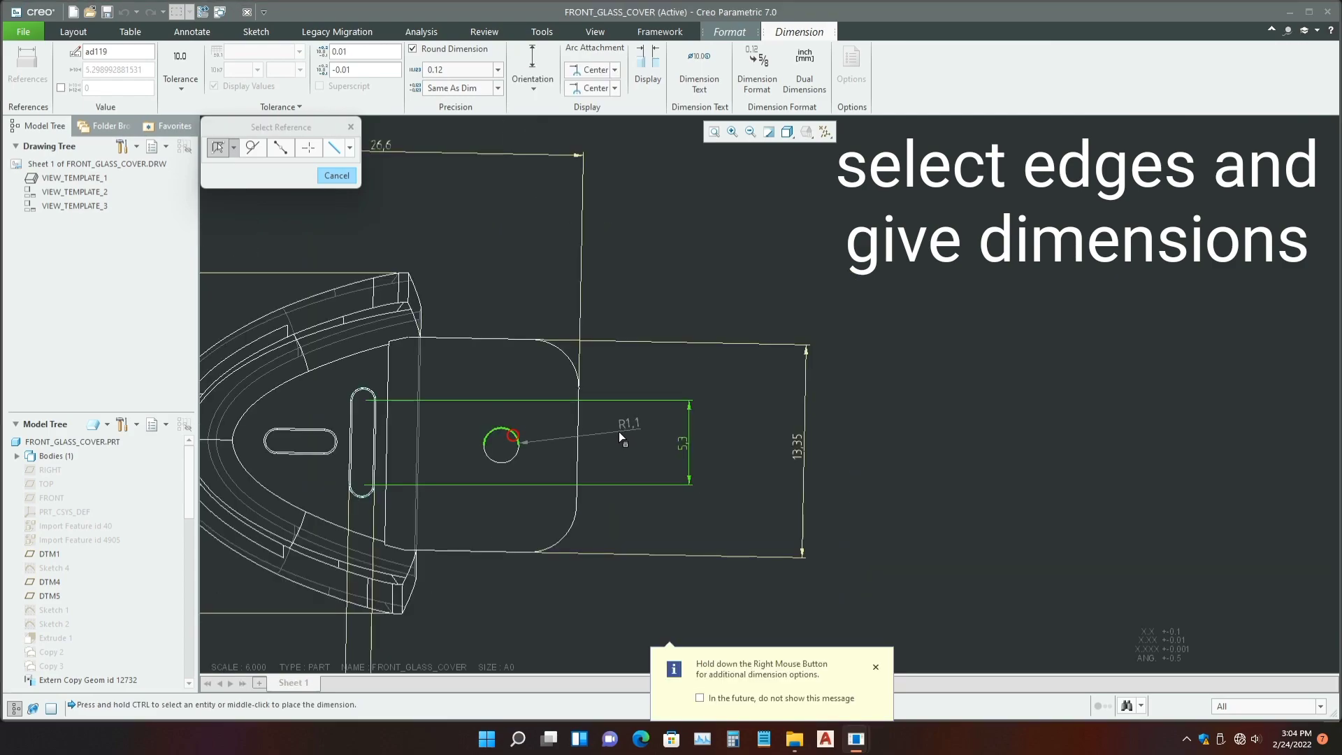
middle_click(618, 437)
scroll(351, 506, up, 2)
scroll(368, 493, up, 3)
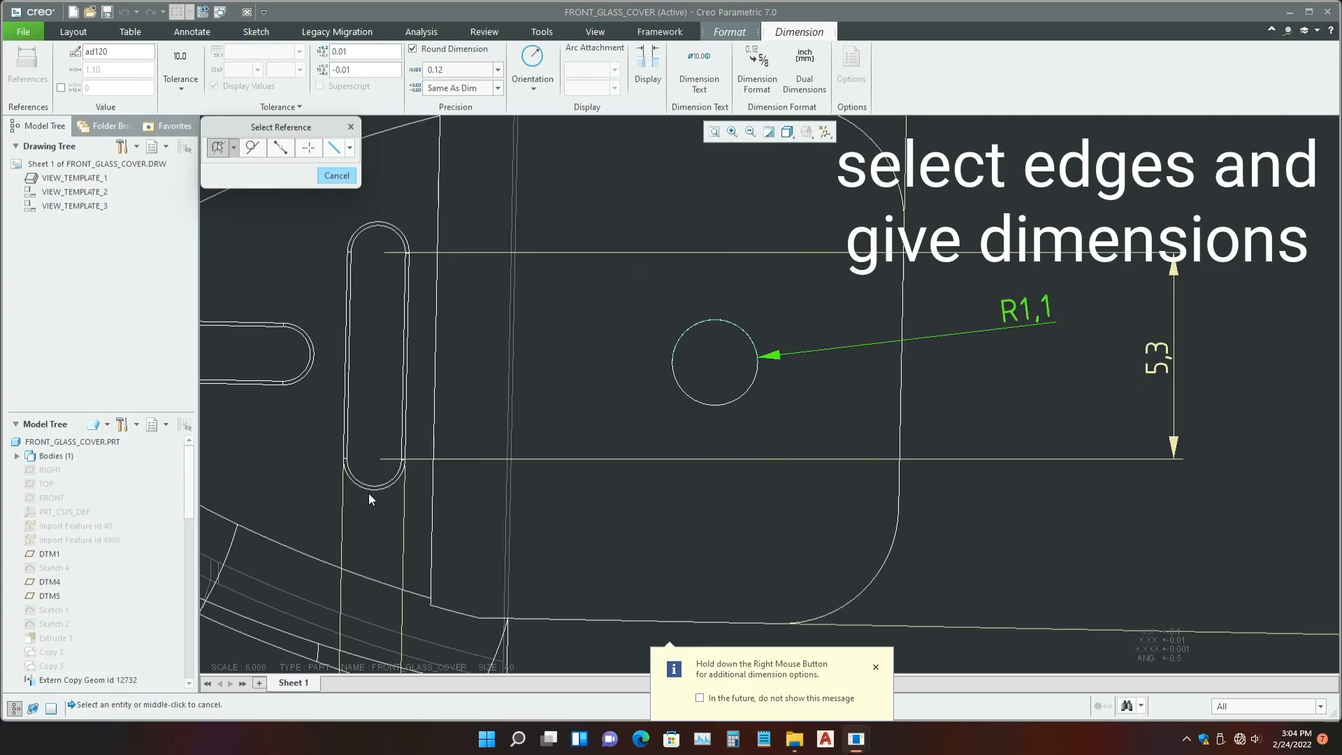
click(370, 491)
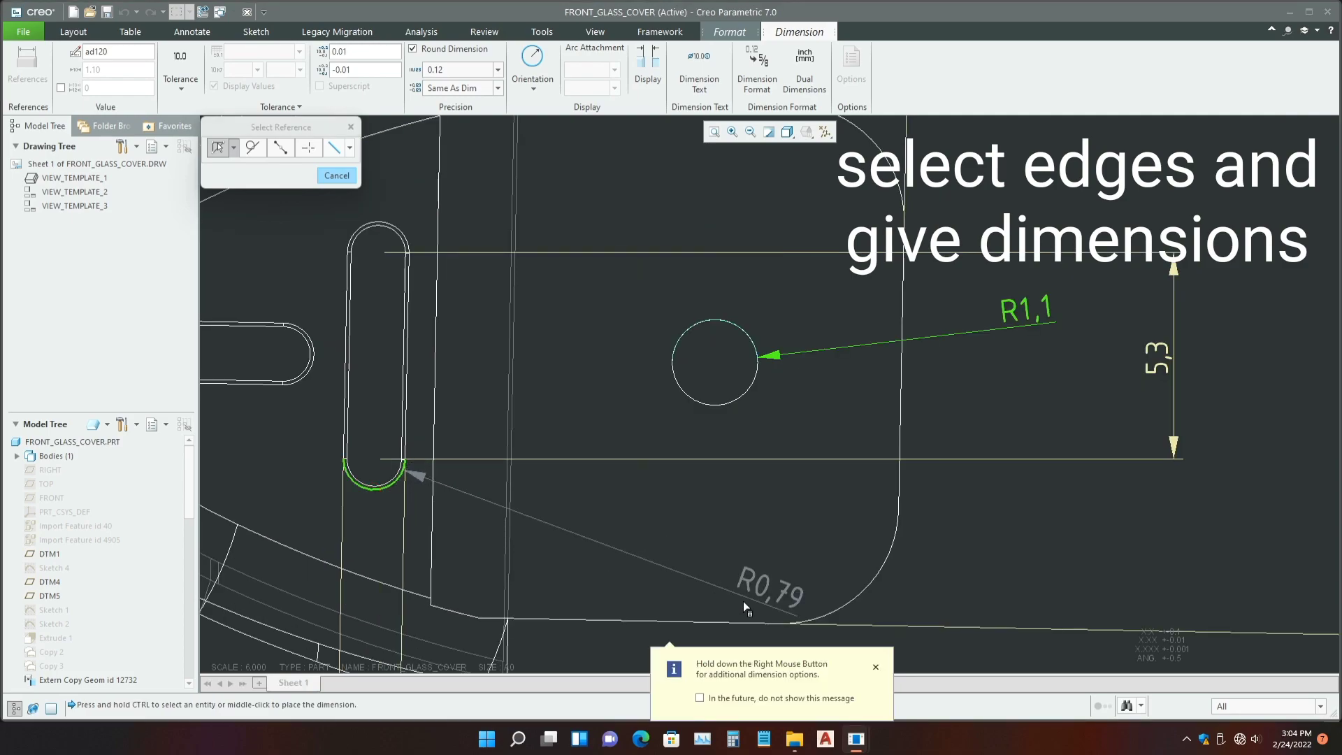
middle_click(1013, 567)
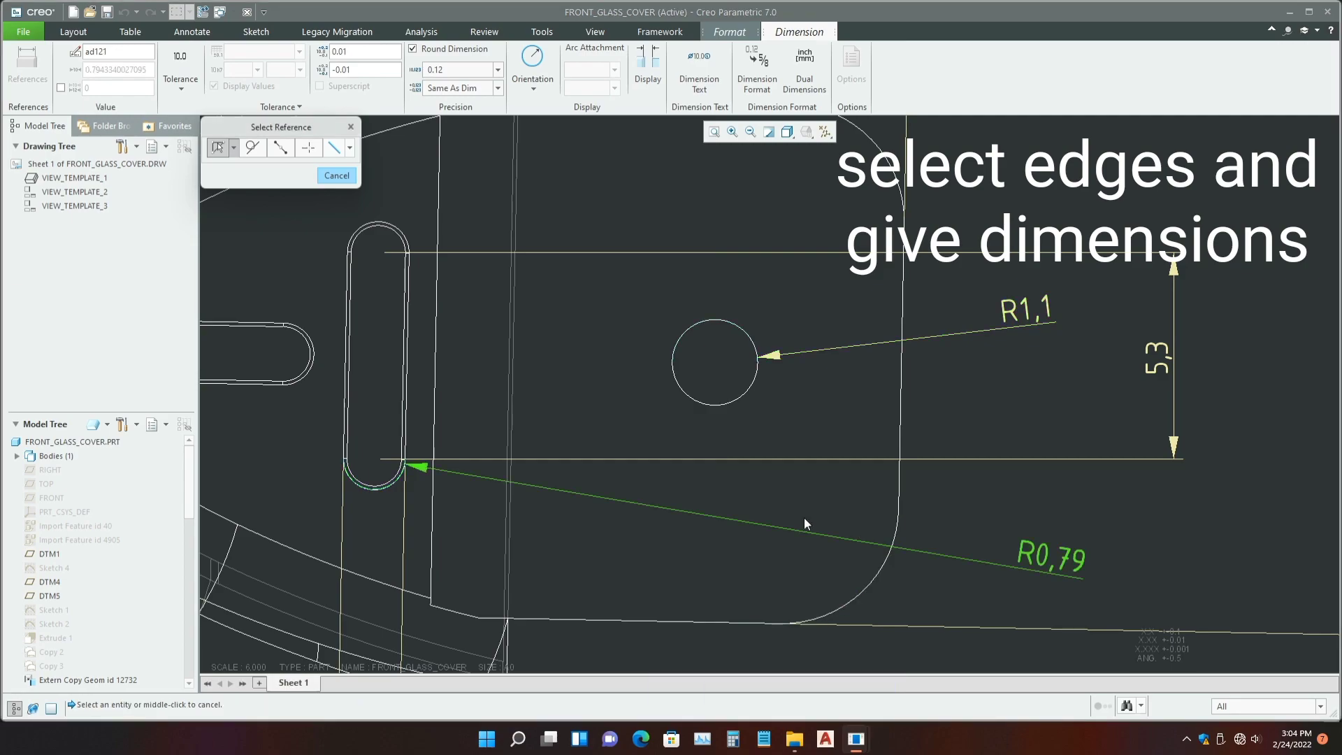
scroll(661, 506, down, 3)
scroll(631, 489, down, 2)
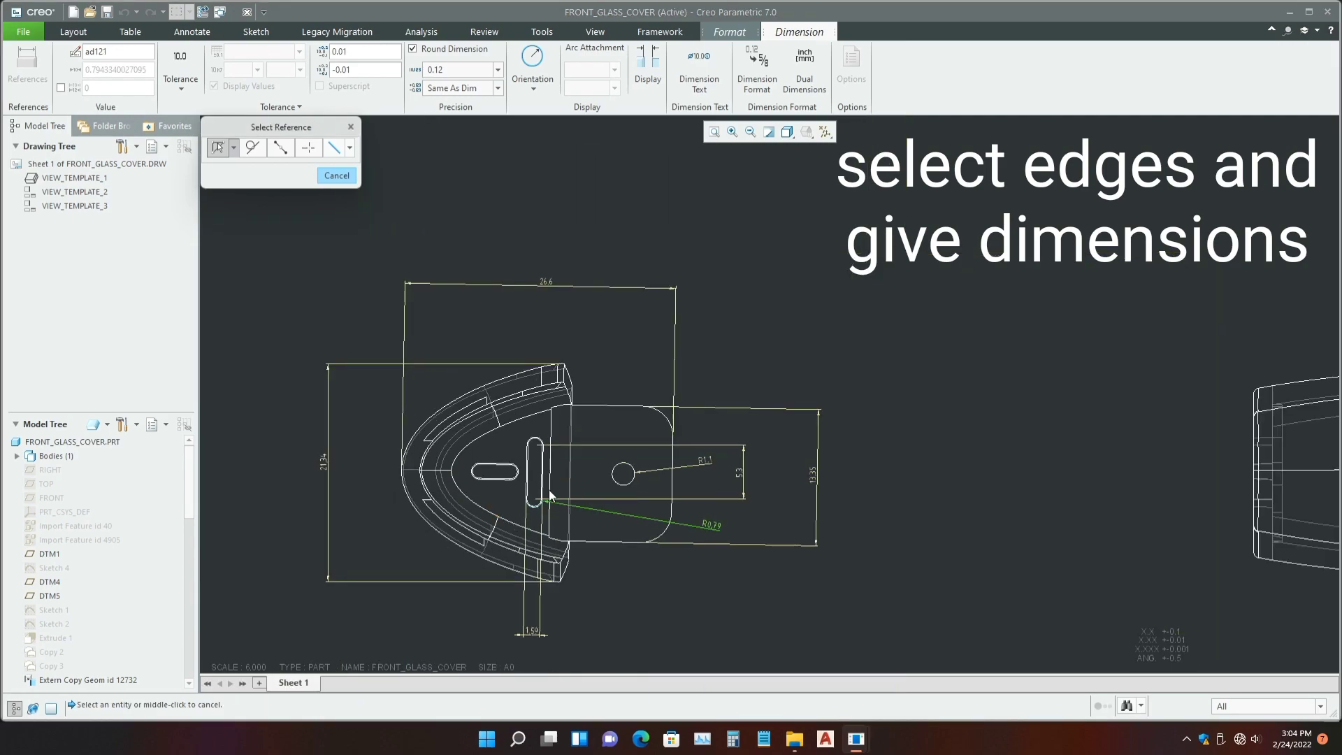
scroll(549, 494, up, 3)
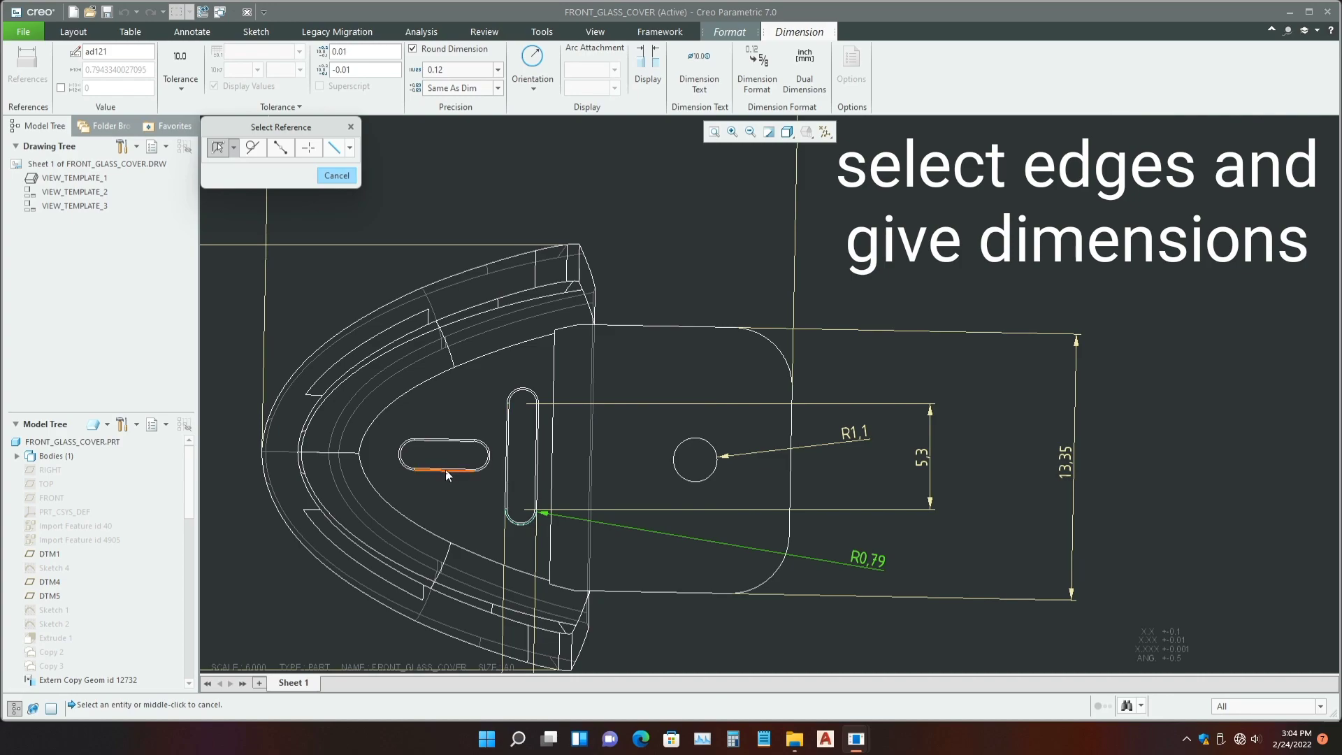
scroll(443, 467, up, 3)
scroll(603, 477, down, 2)
scroll(422, 446, down, 2)
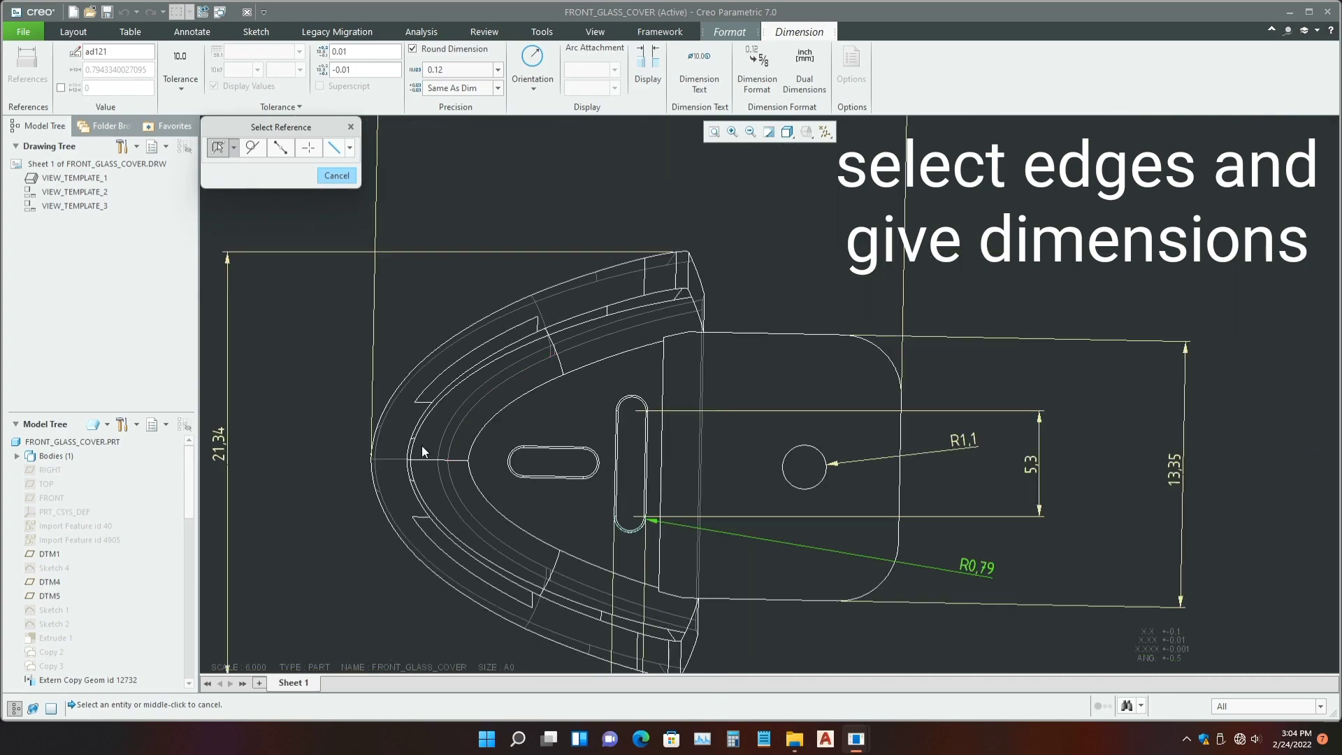
scroll(419, 443, down, 3)
scroll(455, 458, down, 1)
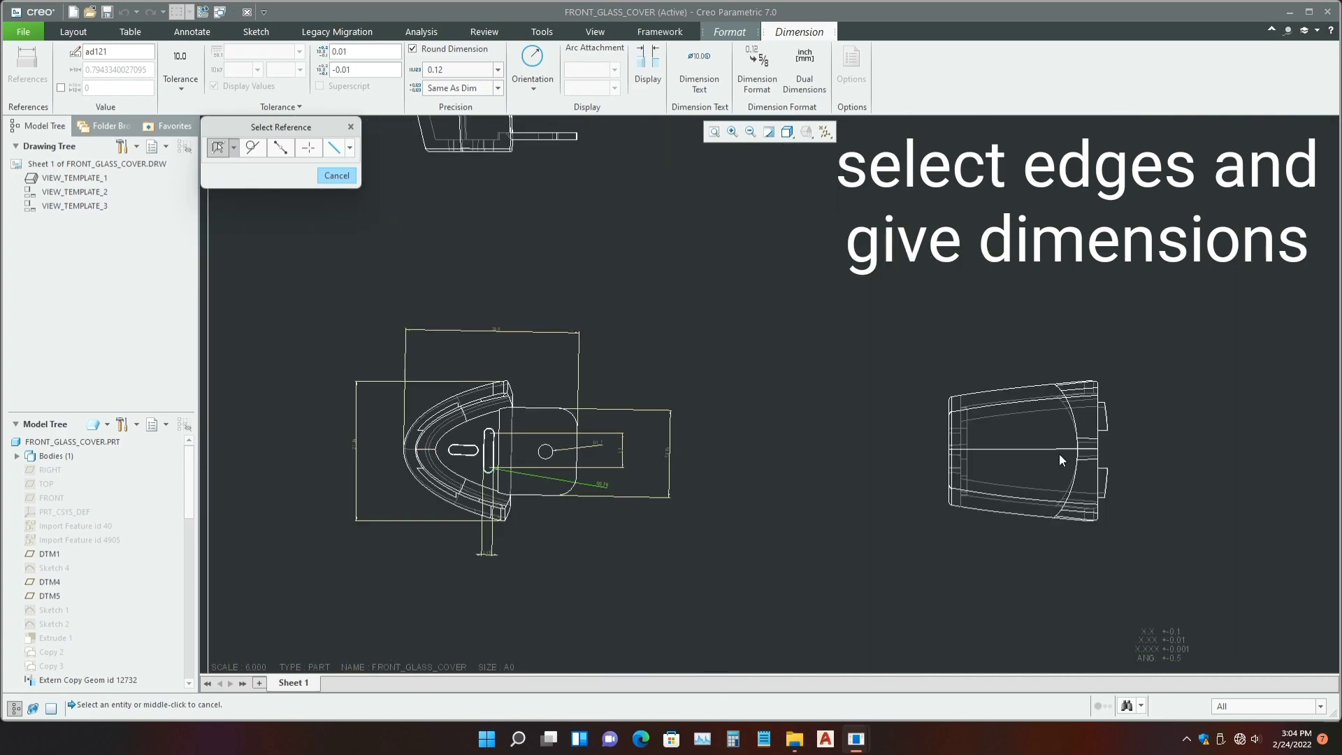
- Add a 22.85 overall width dimension between the right view's vertical edges, placed above it
scroll(1100, 453, up, 2)
scroll(1099, 454, up, 2)
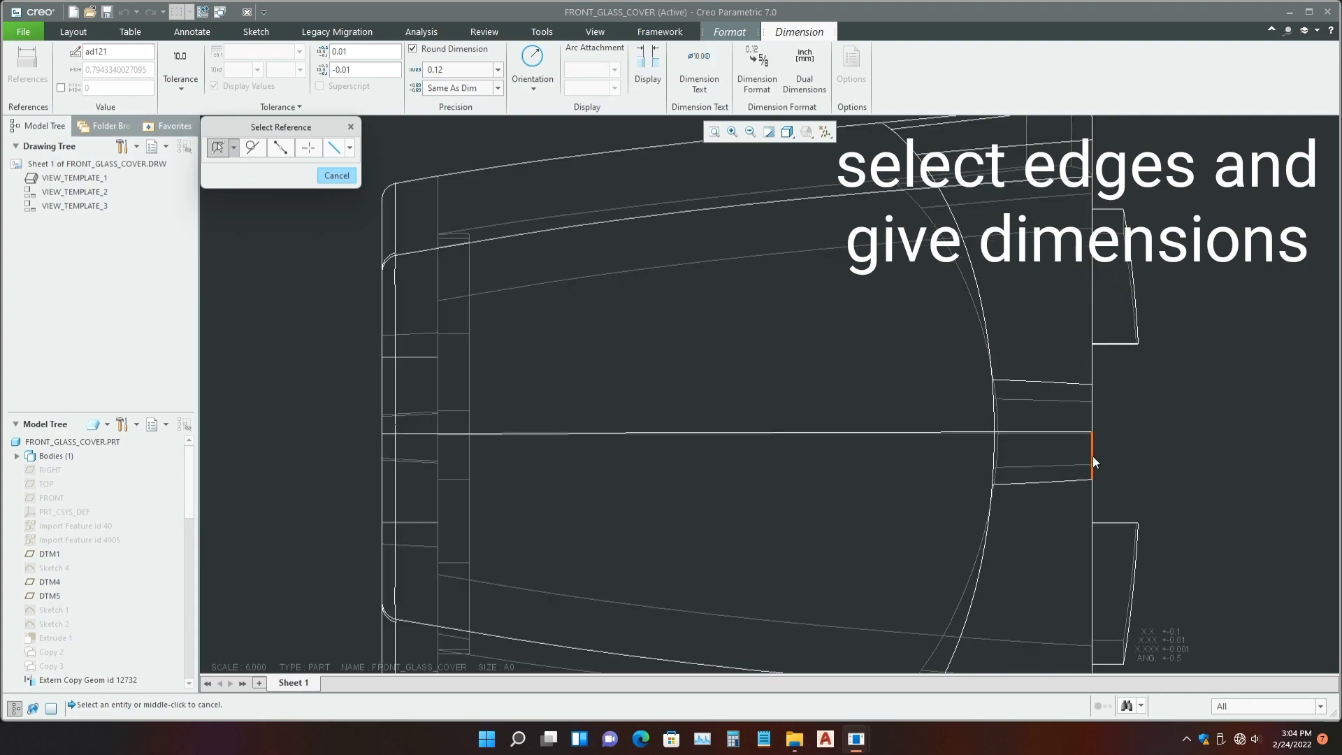
scroll(661, 441, down, 1)
scroll(581, 412, down, 2)
scroll(569, 417, up, 3)
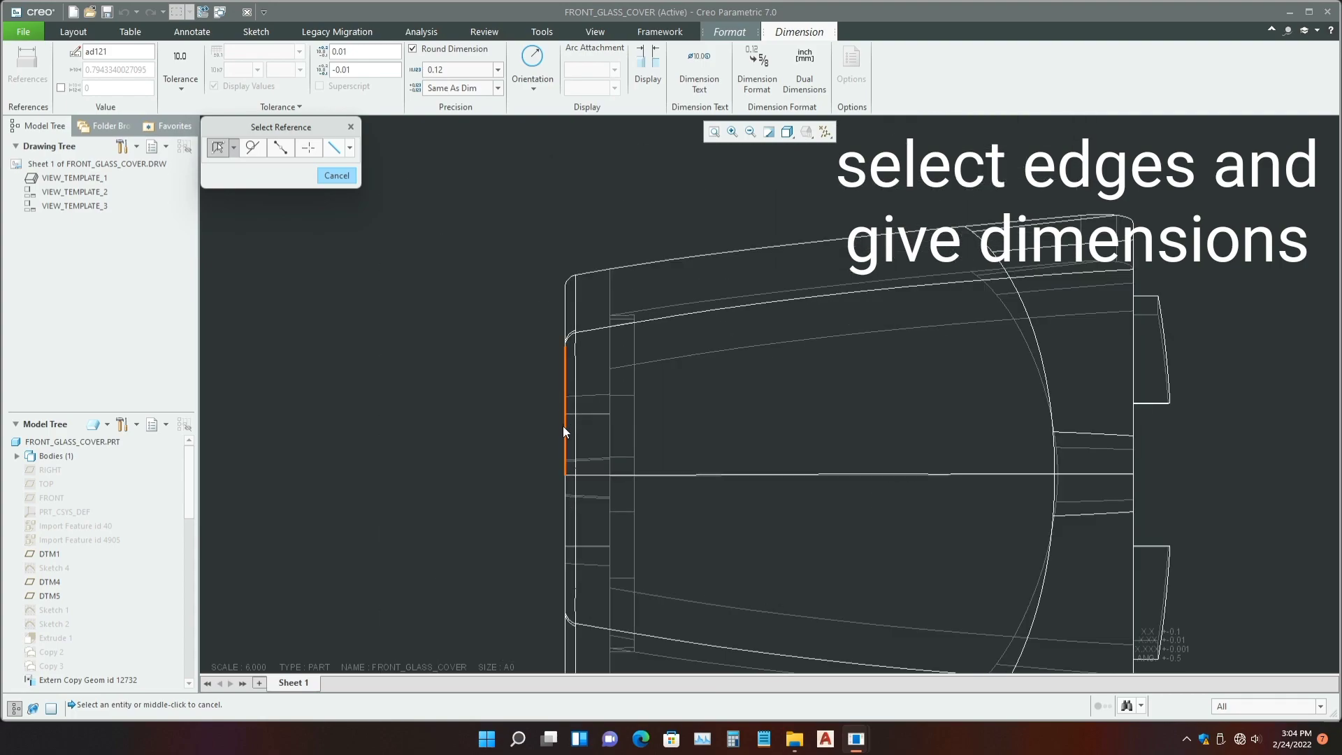
click(563, 428)
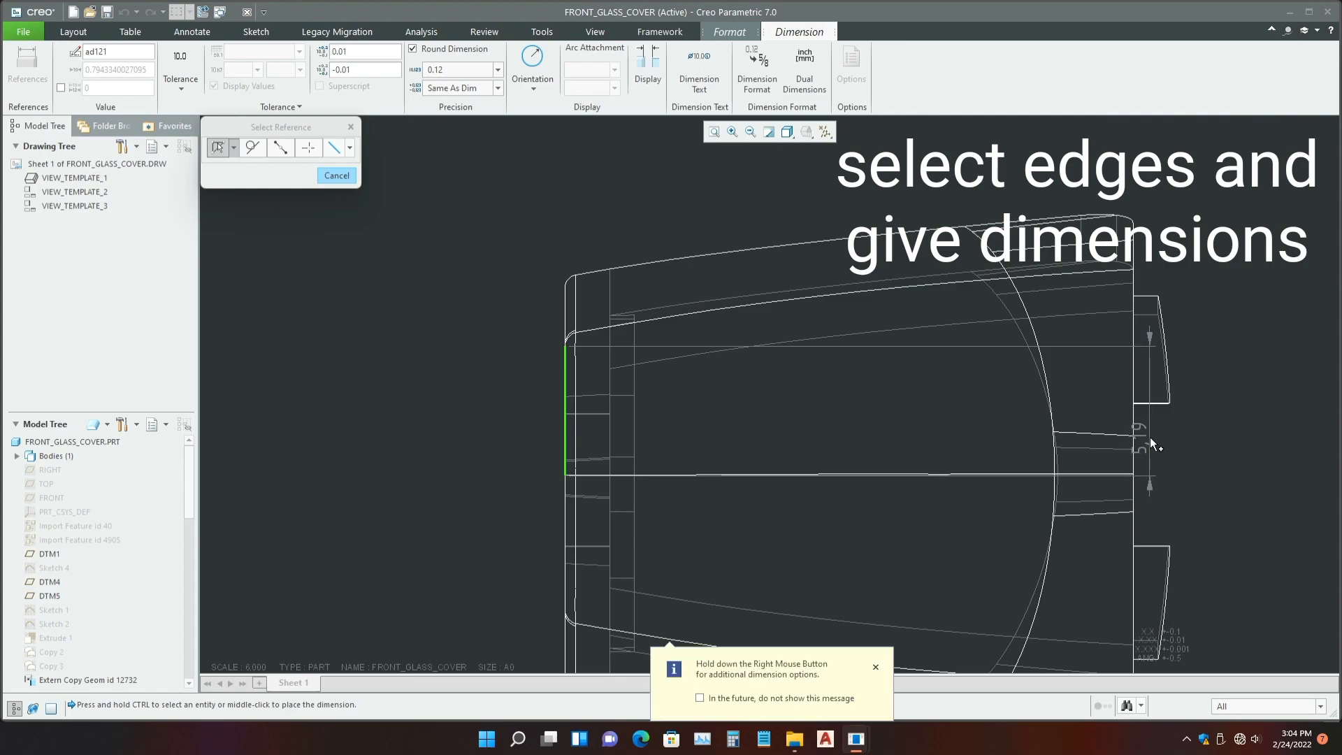
ctrl+click(1134, 409)
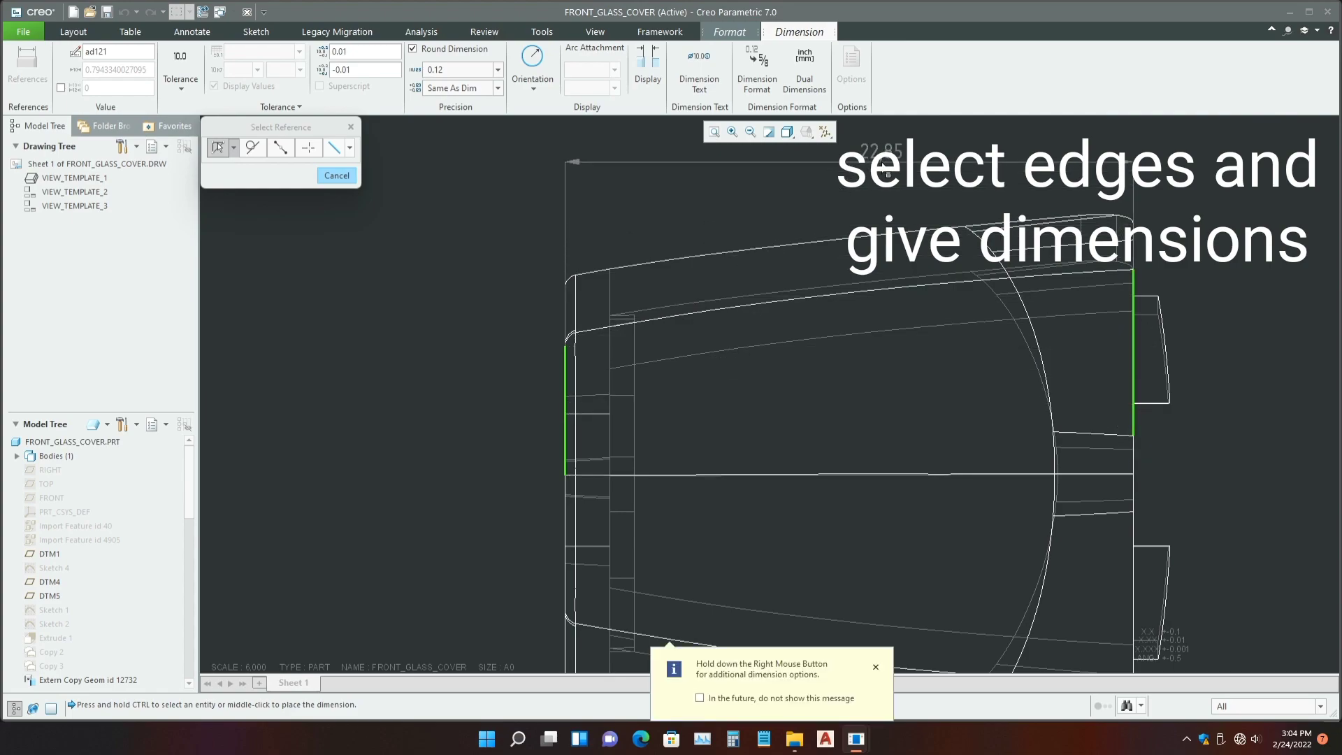
scroll(650, 510, down, 3)
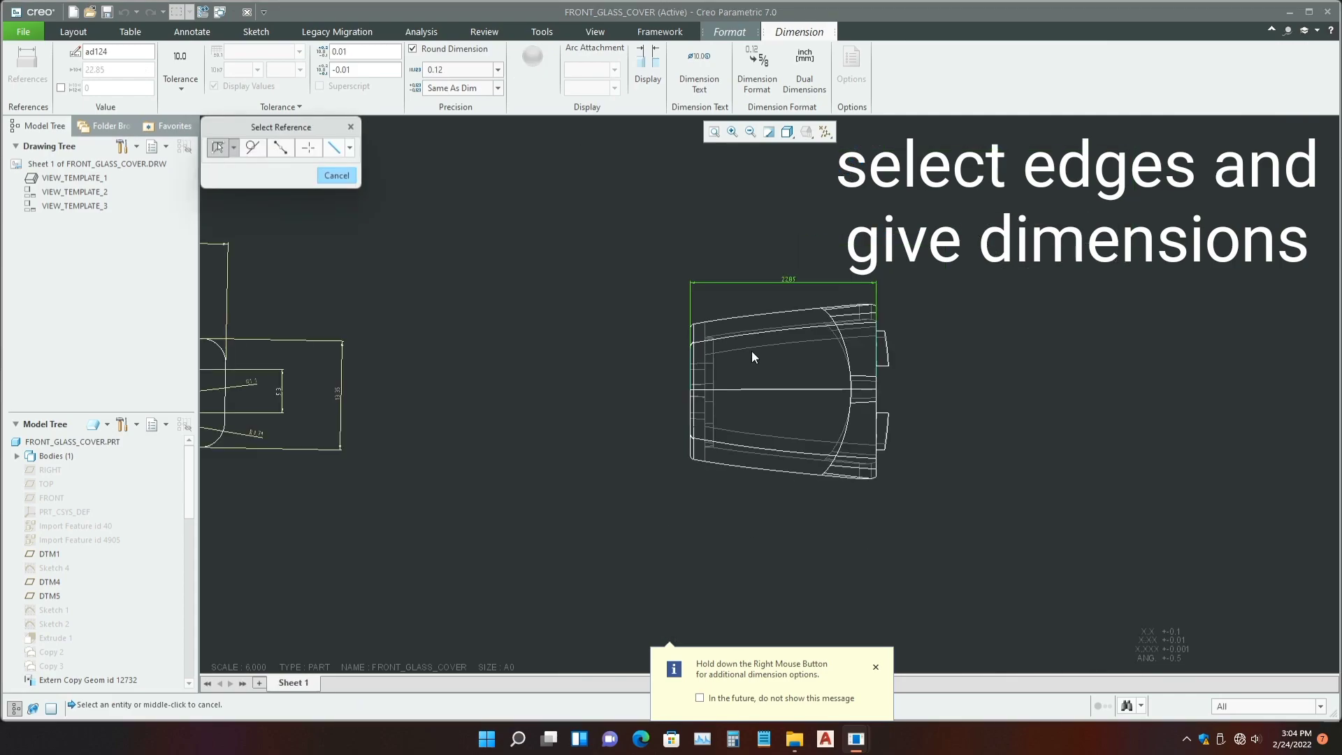
middle_click(790, 274)
drag(784, 273, 778, 183)
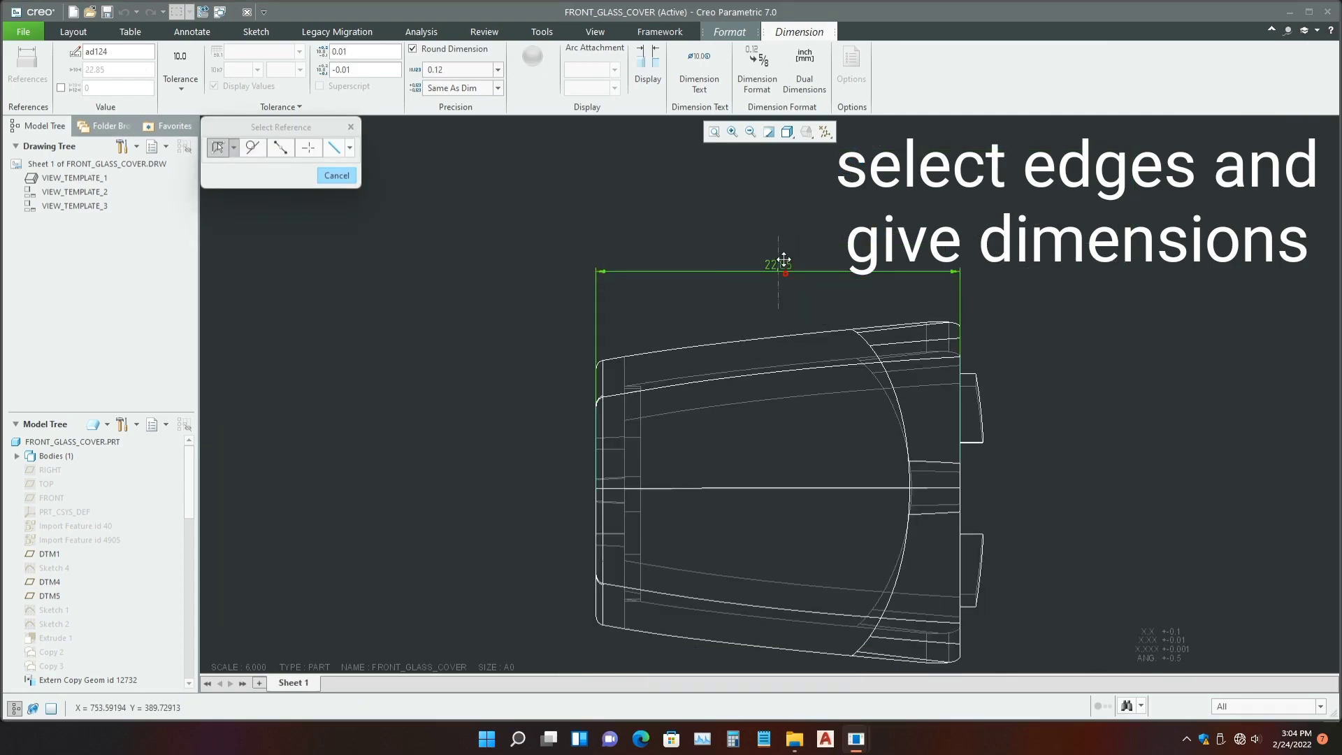
- Add a 1.49 dimension from the tab's vertical edge to the adjacent vertex
scroll(776, 267, up, 2)
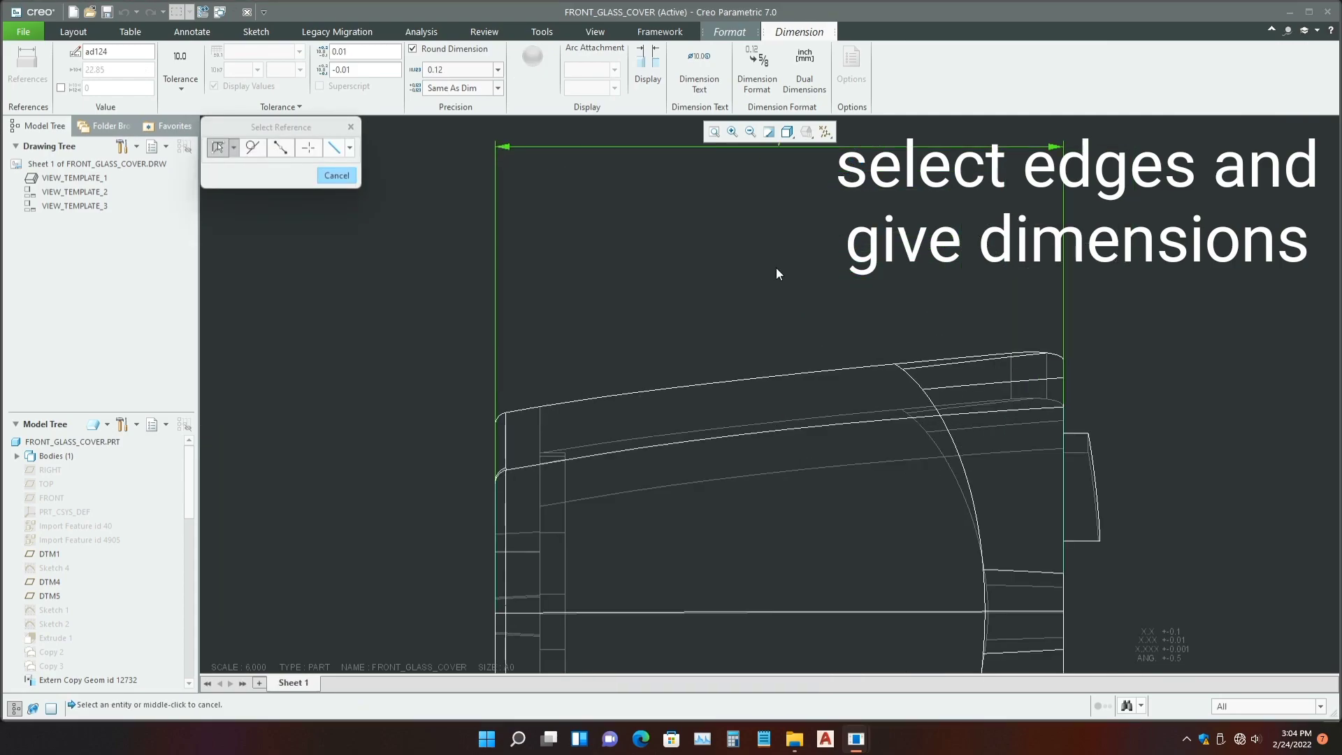
scroll(776, 267, down, 3)
scroll(776, 276, down, 2)
scroll(860, 378, up, 3)
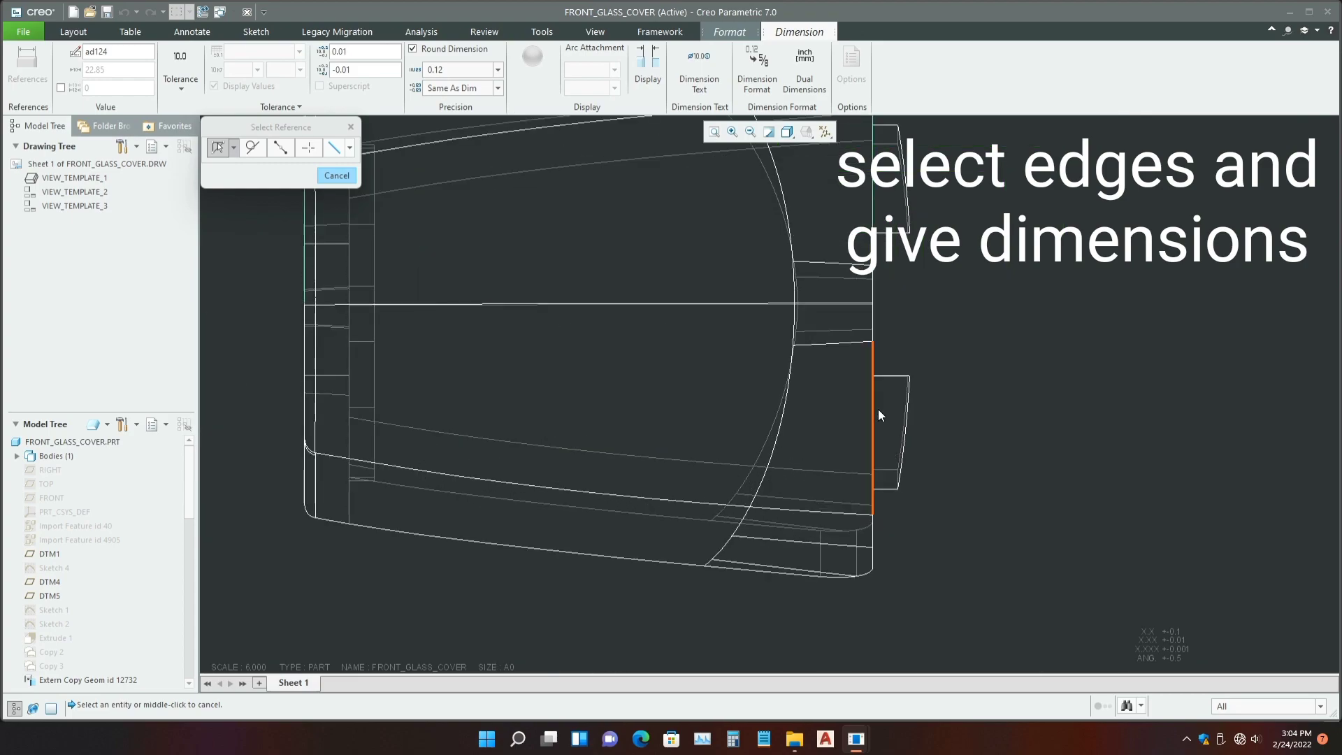
scroll(878, 409, up, 2)
click(856, 410)
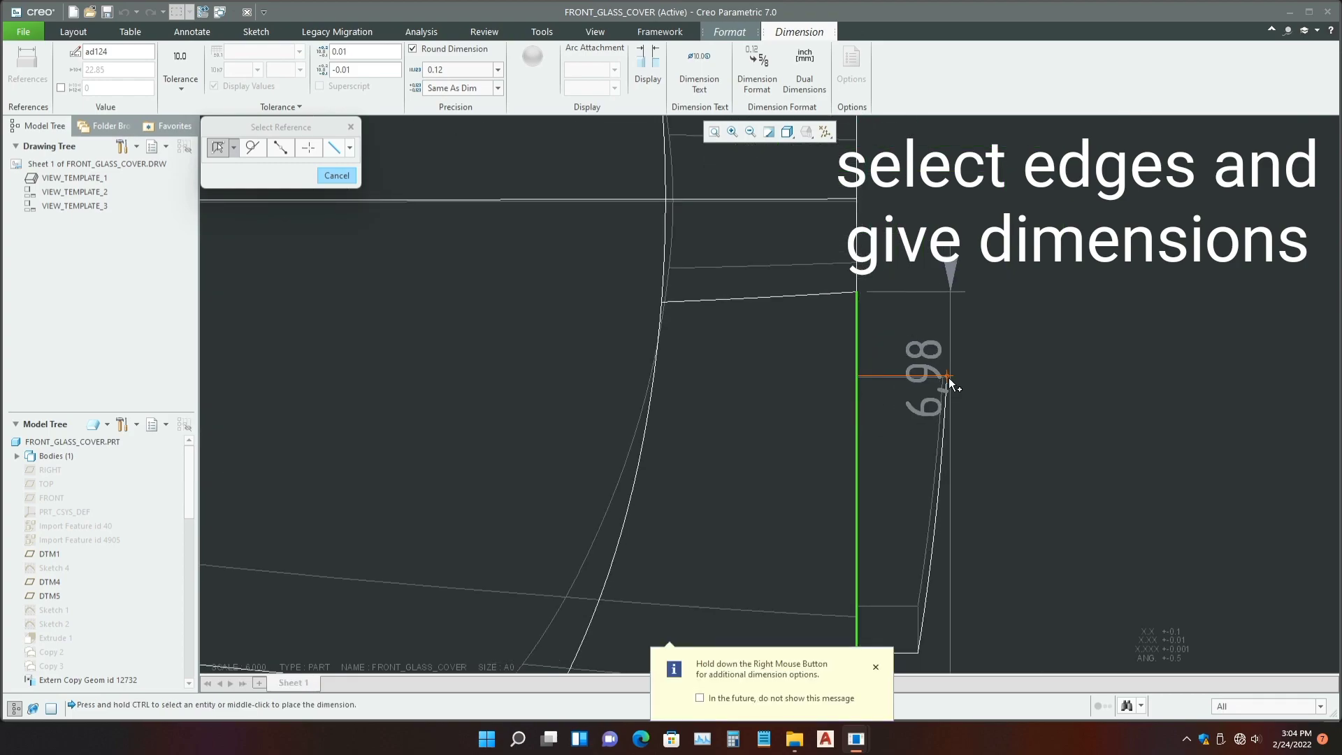
ctrl+click(947, 379)
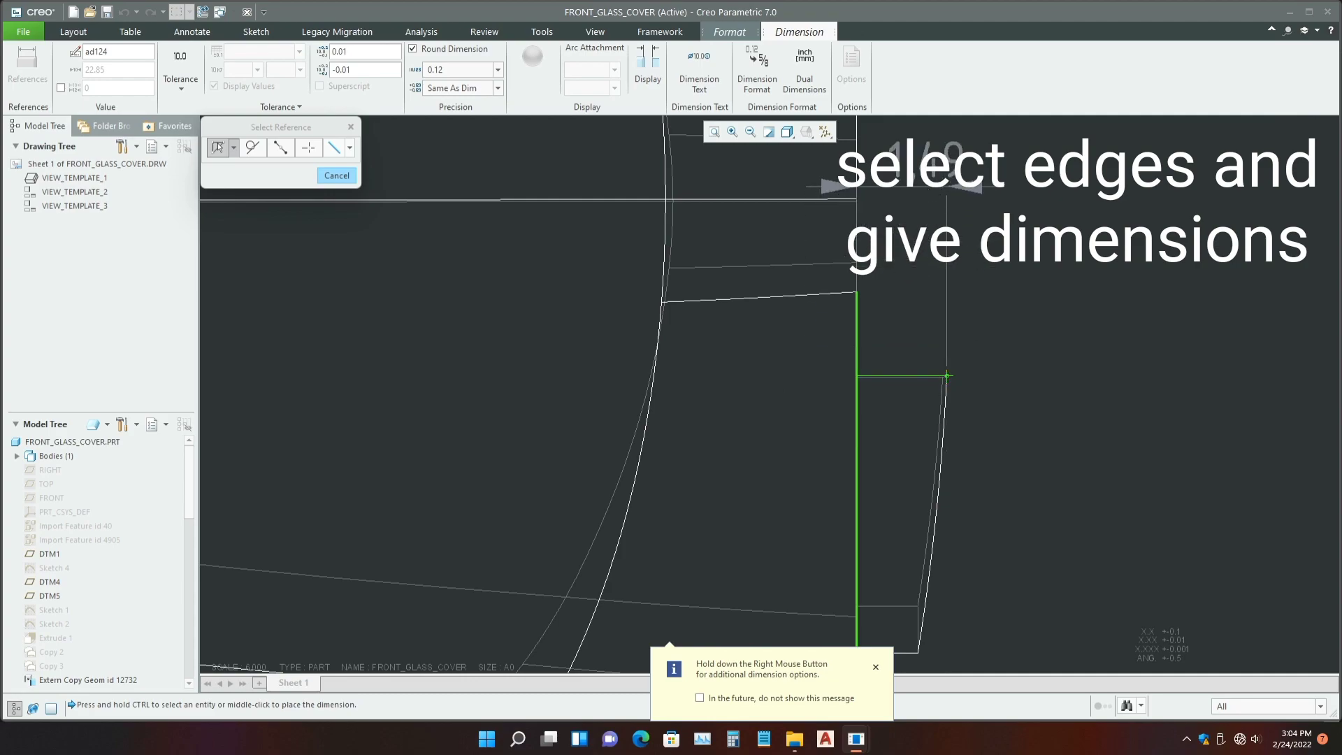
middle_click(925, 187)
scroll(905, 320, down, 3)
scroll(886, 391, down, 2)
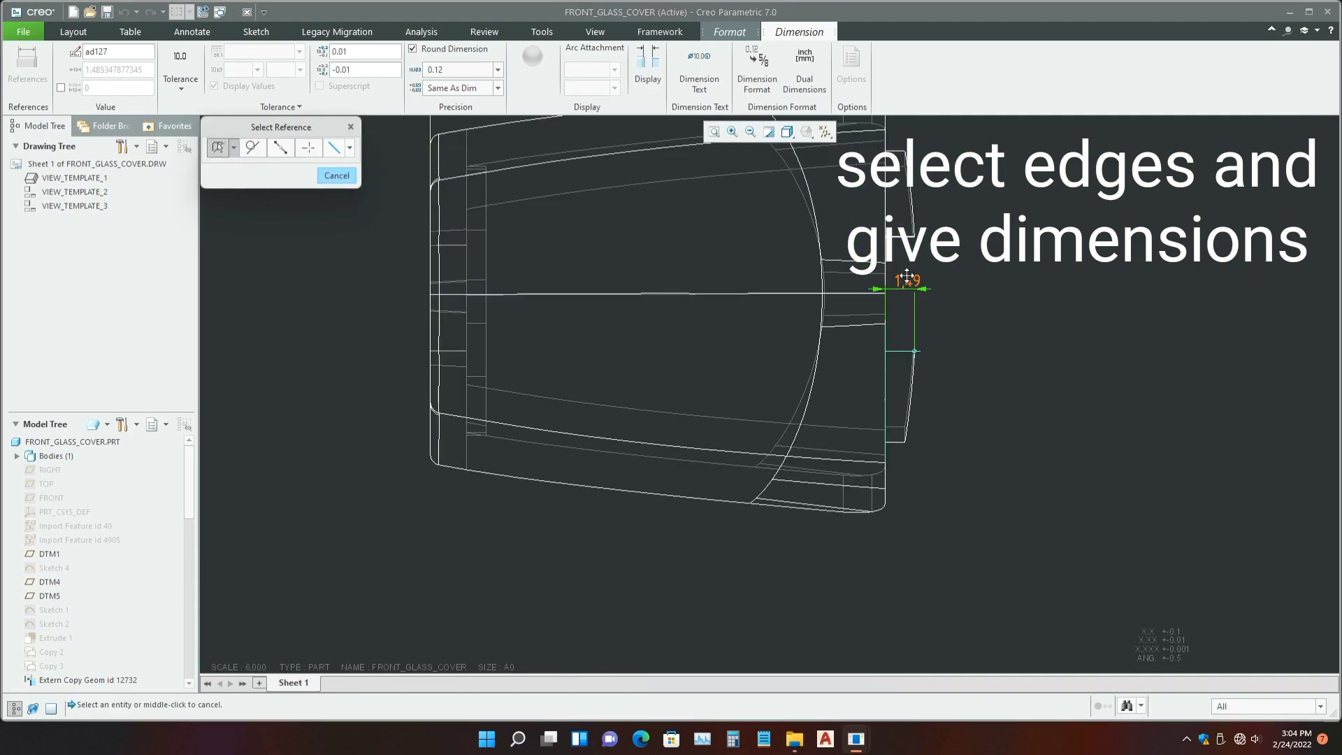
scroll(921, 582, down, 1)
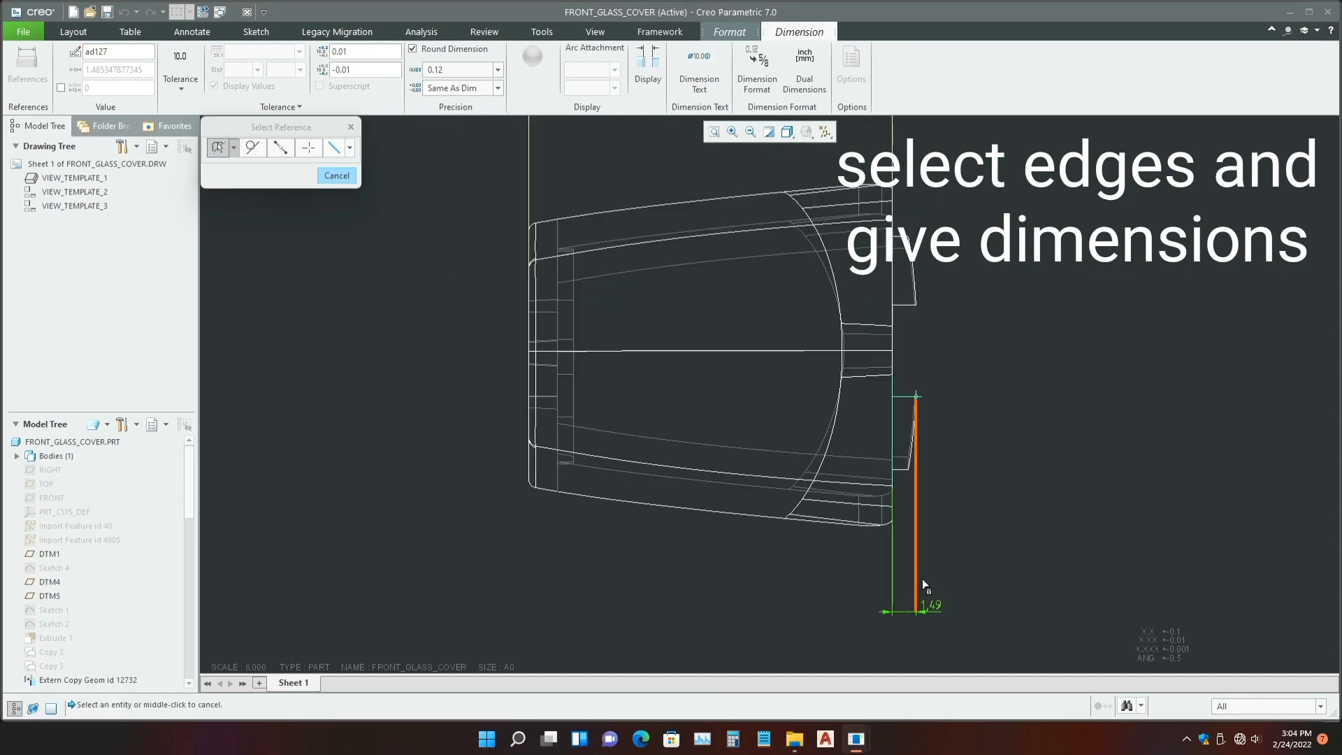
scroll(921, 579, down, 3)
scroll(605, 548, down, 1)
scroll(735, 542, up, 2)
- Dimension the flange from its horizontal edge to its right edge, placing 9,94 below
scroll(735, 542, up, 1)
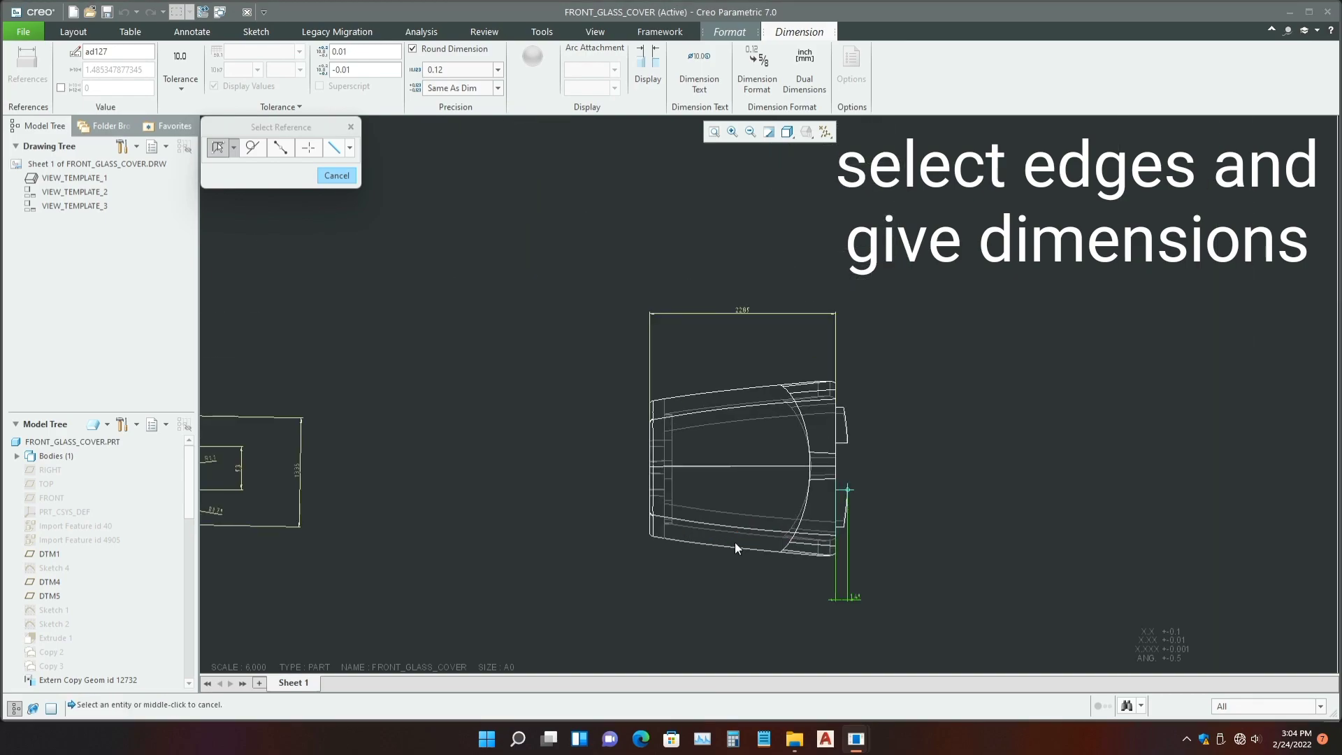
scroll(805, 562, down, 2)
scroll(805, 562, down, 1)
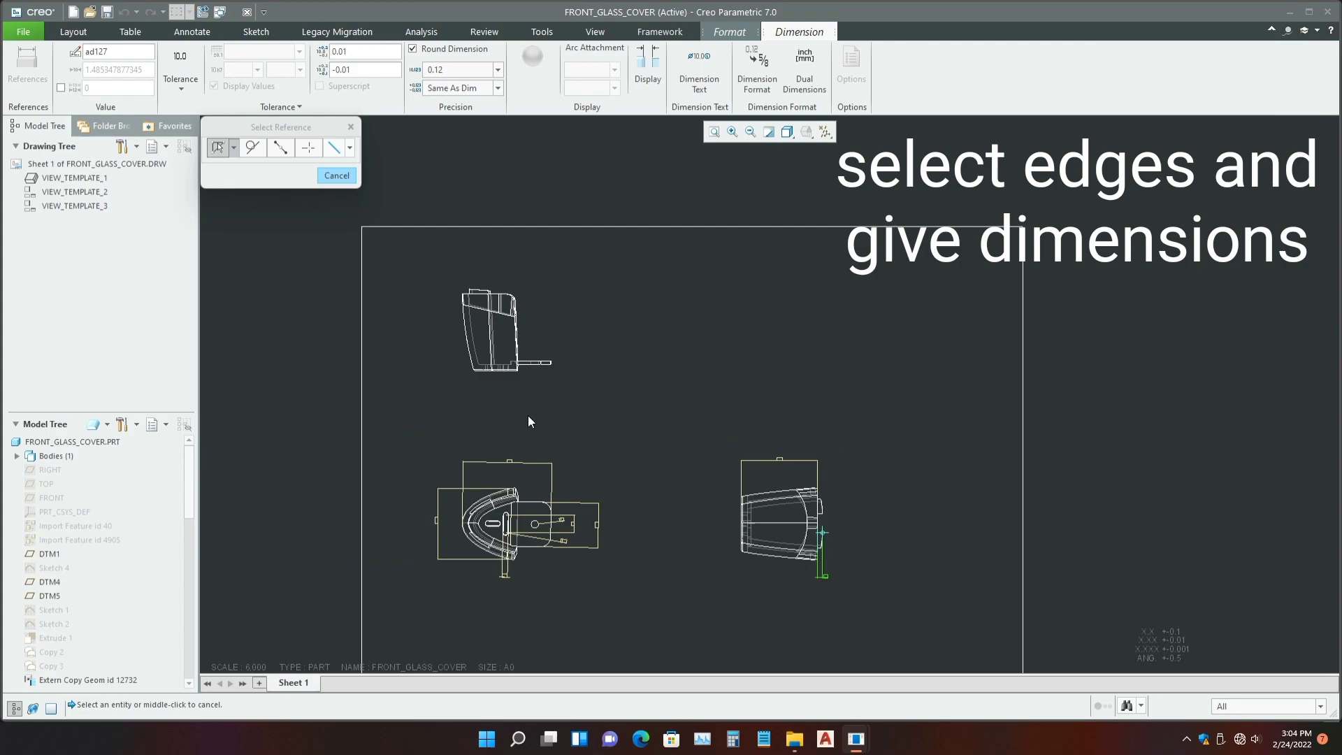
scroll(522, 364, up, 3)
scroll(514, 381, up, 2)
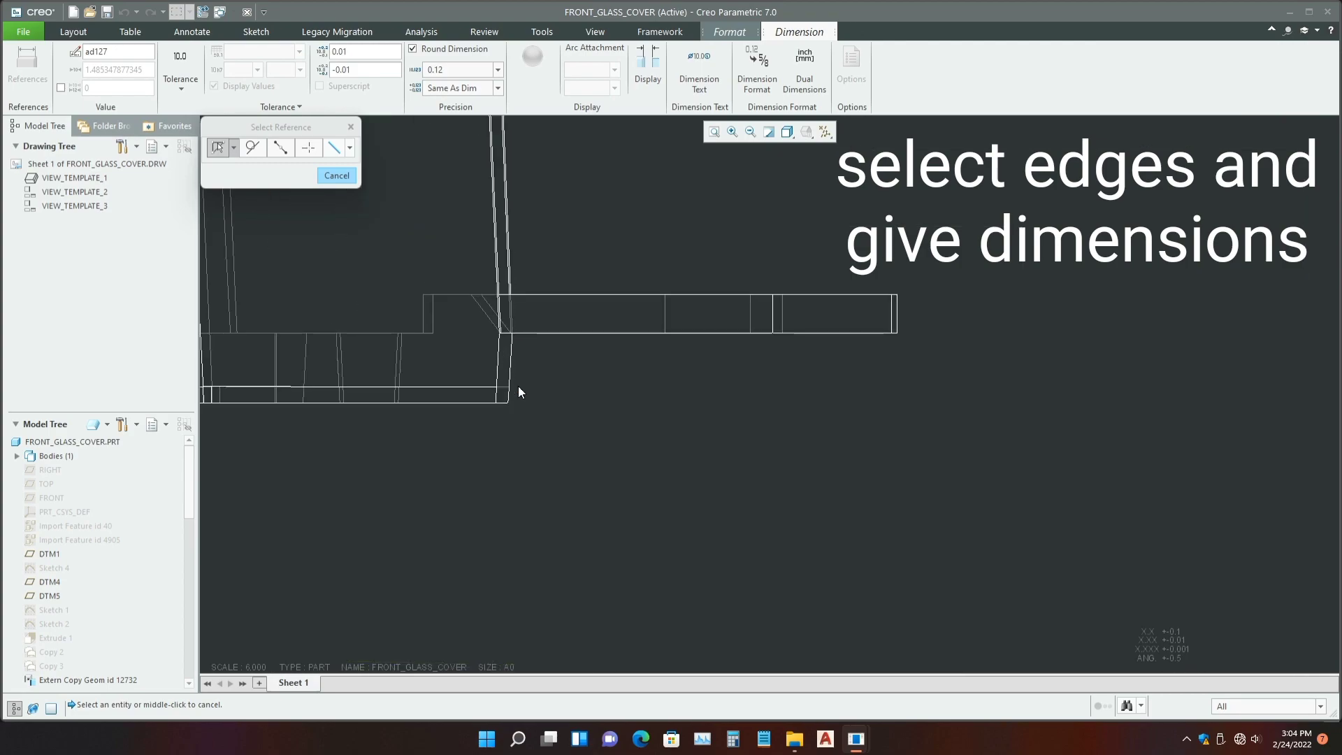
click(513, 334)
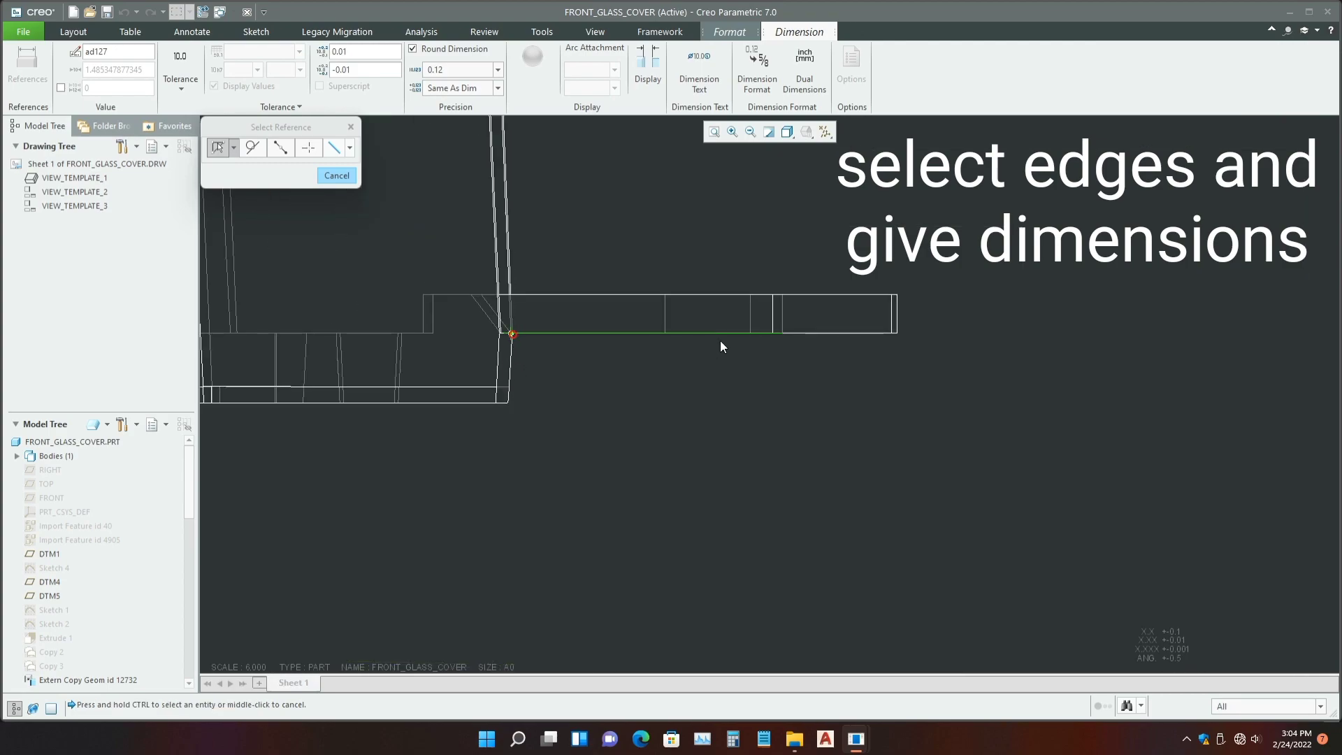
ctrl+click(900, 317)
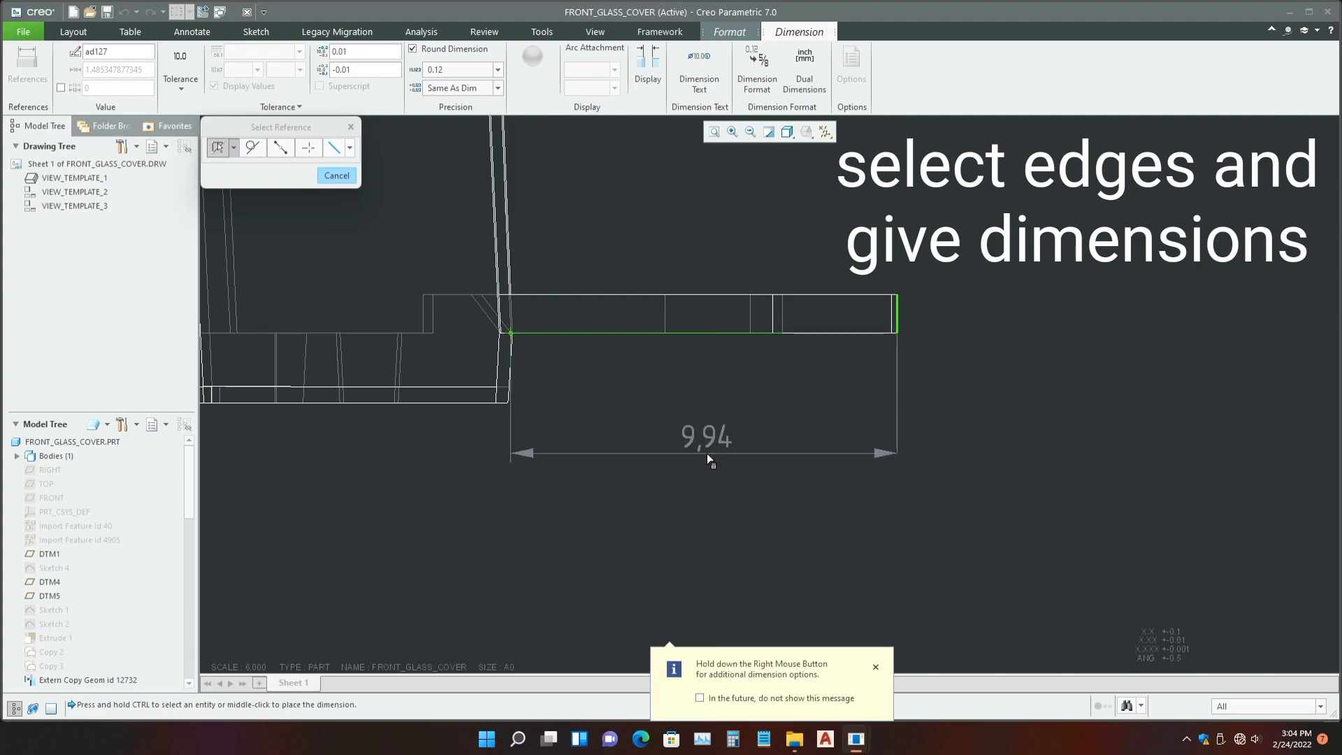
middle_click(713, 497)
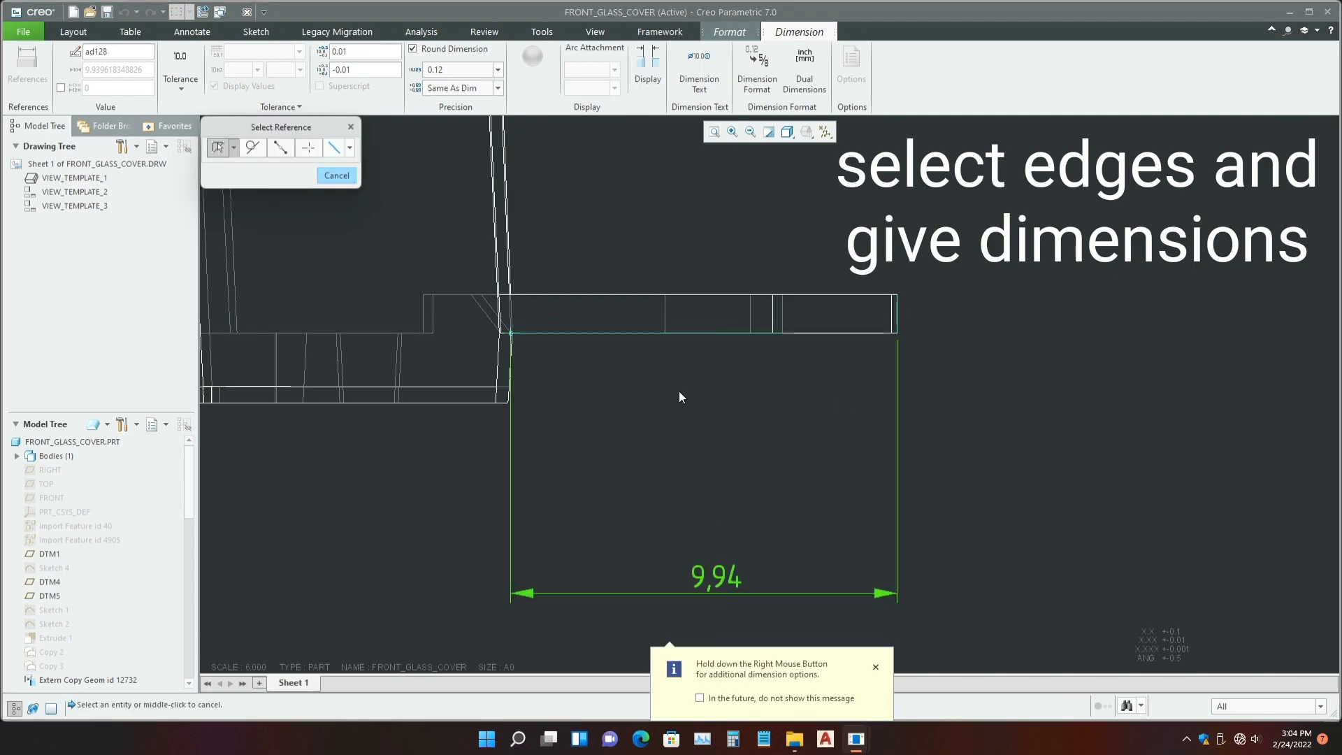
- Pick the part's slanted left edge to start another dimension
scroll(681, 393, down, 5)
scroll(678, 419, down, 3)
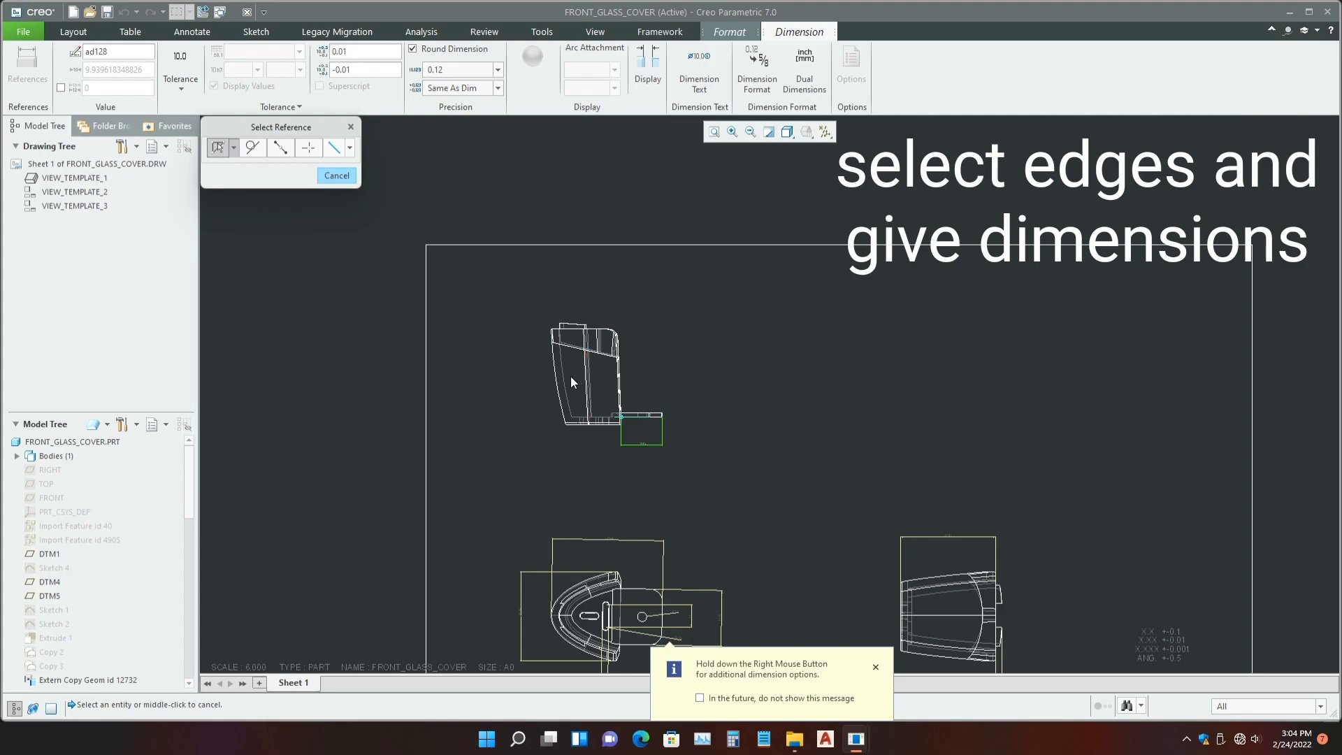
scroll(570, 376, up, 4)
click(540, 398)
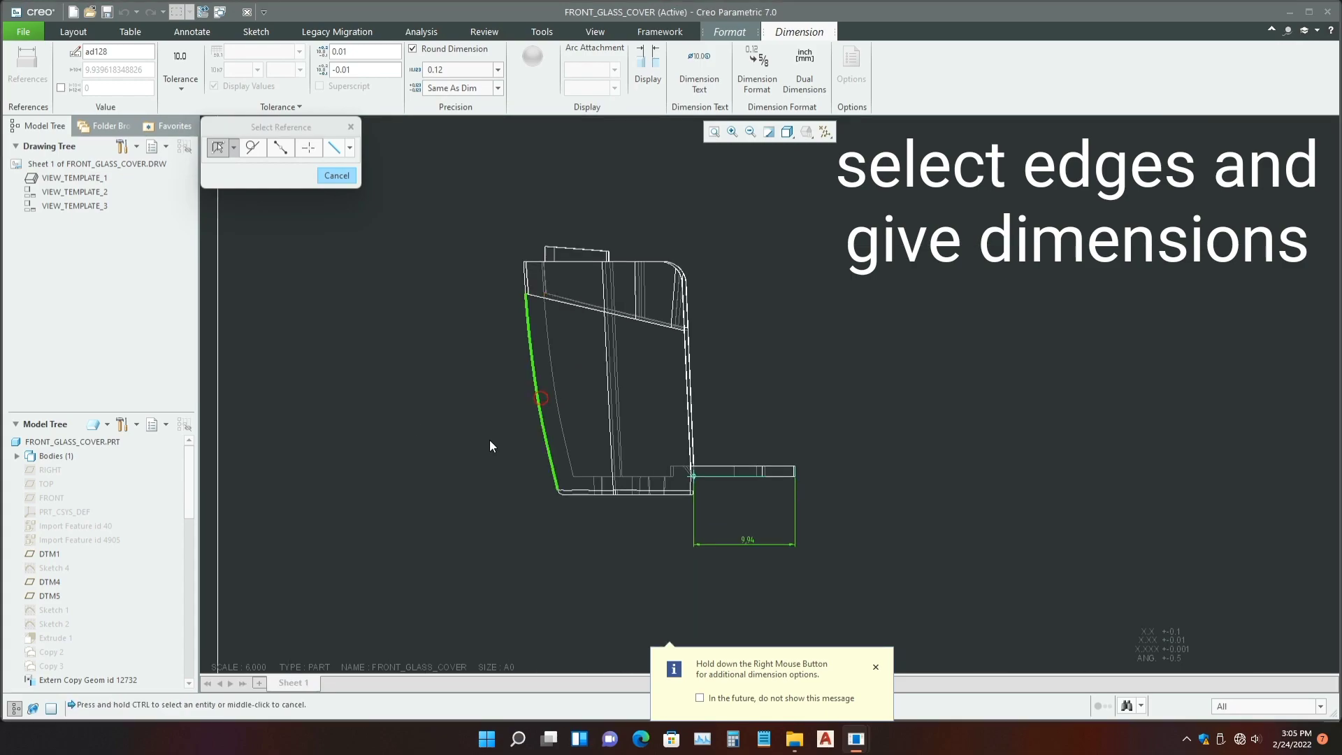
scroll(560, 496, up, 5)
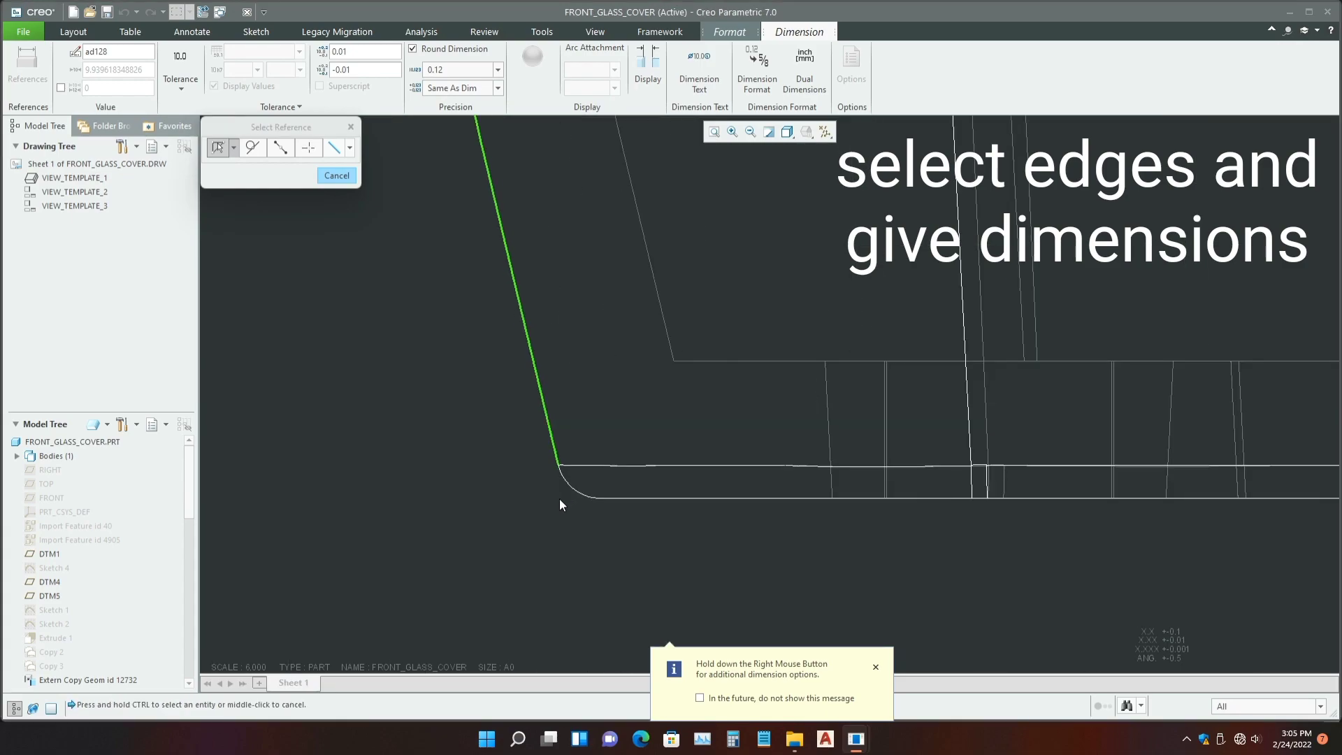
- Exit the Dimension tool and clear the accidental rounded-corner selection
middle_click(568, 492)
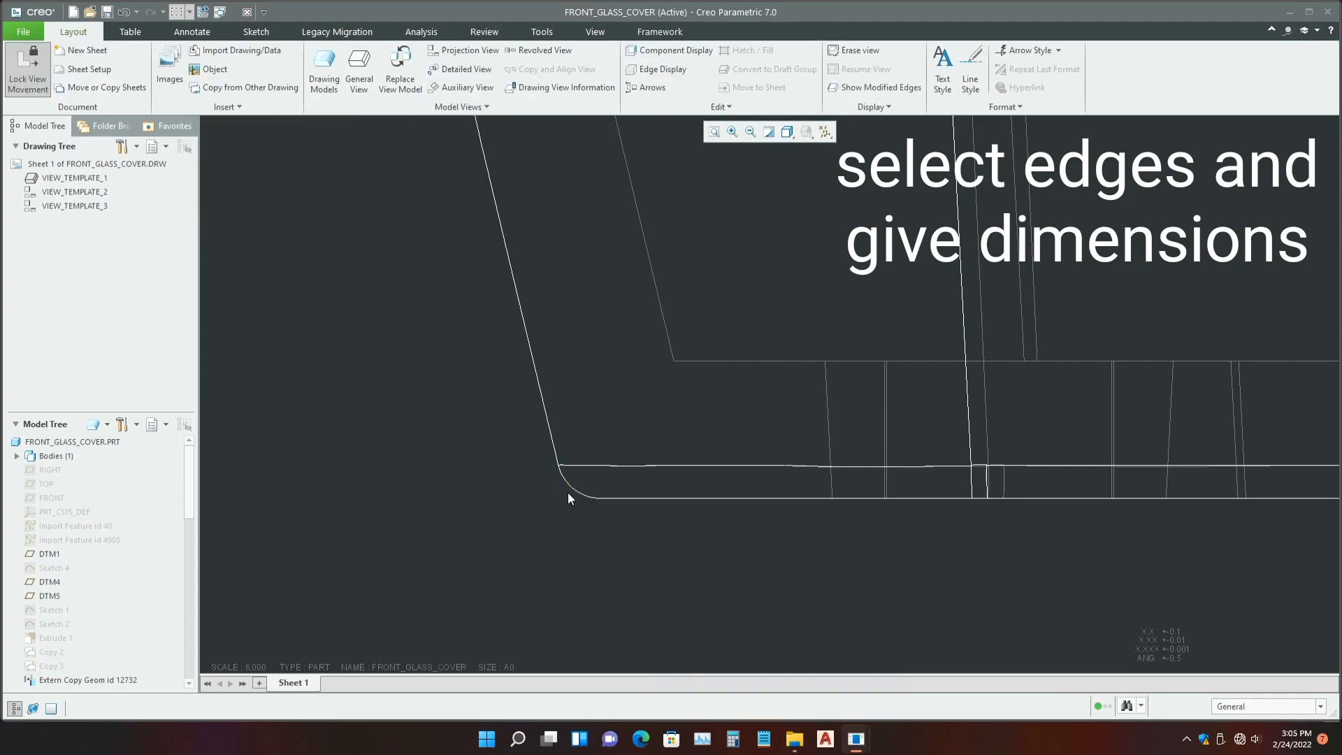
click(573, 492)
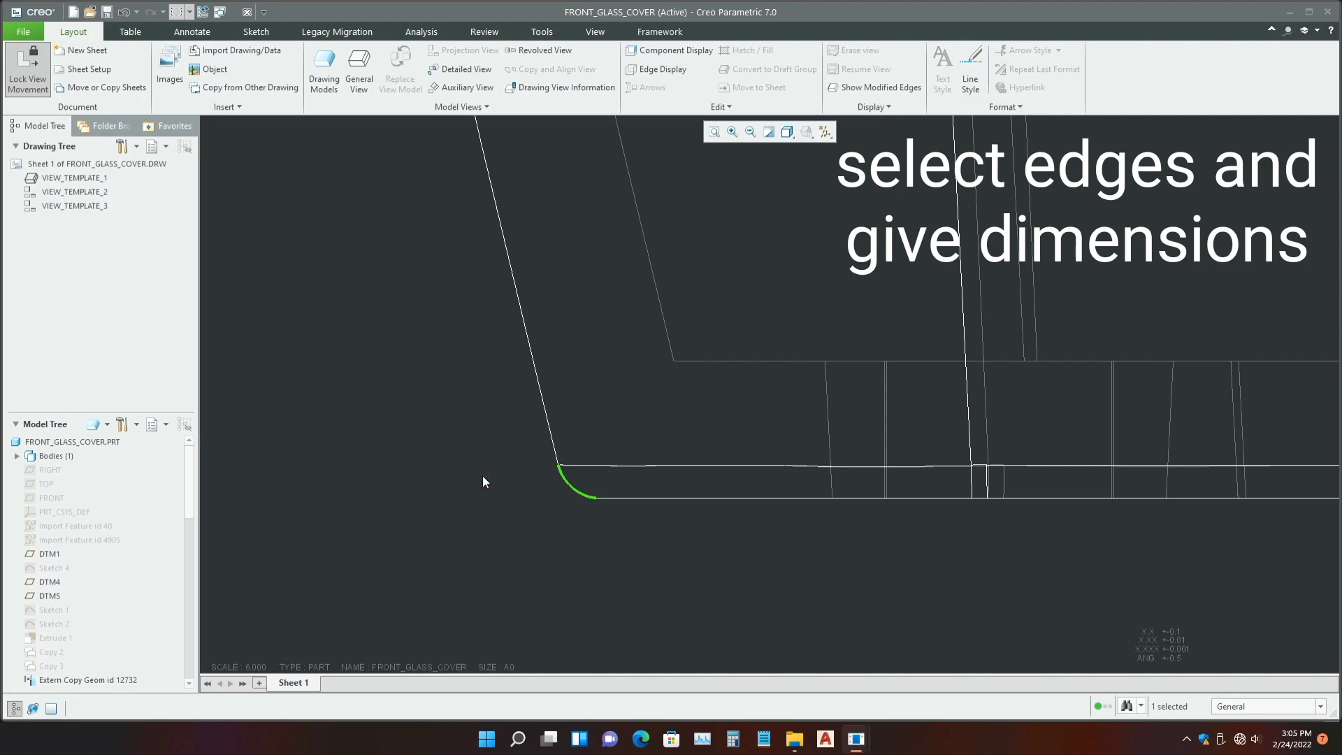
click(632, 528)
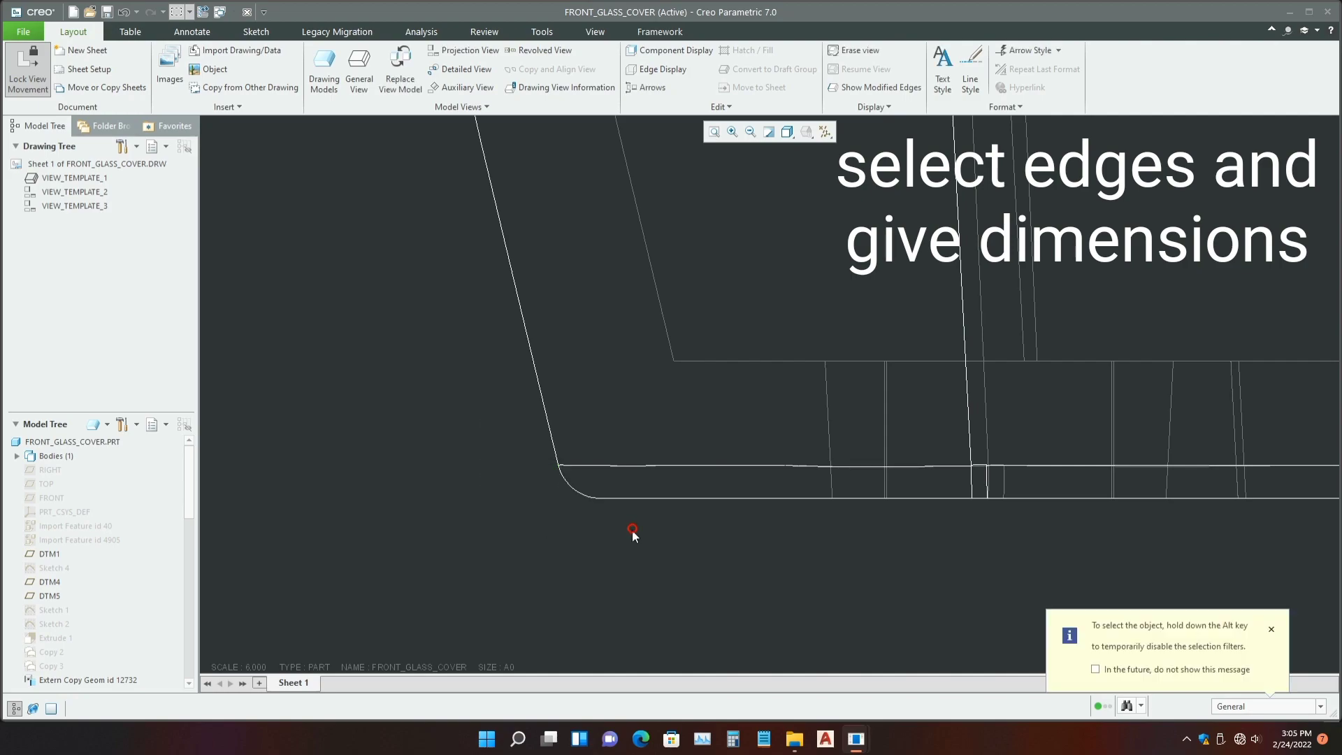
scroll(522, 439, down, 5)
scroll(618, 447, down, 3)
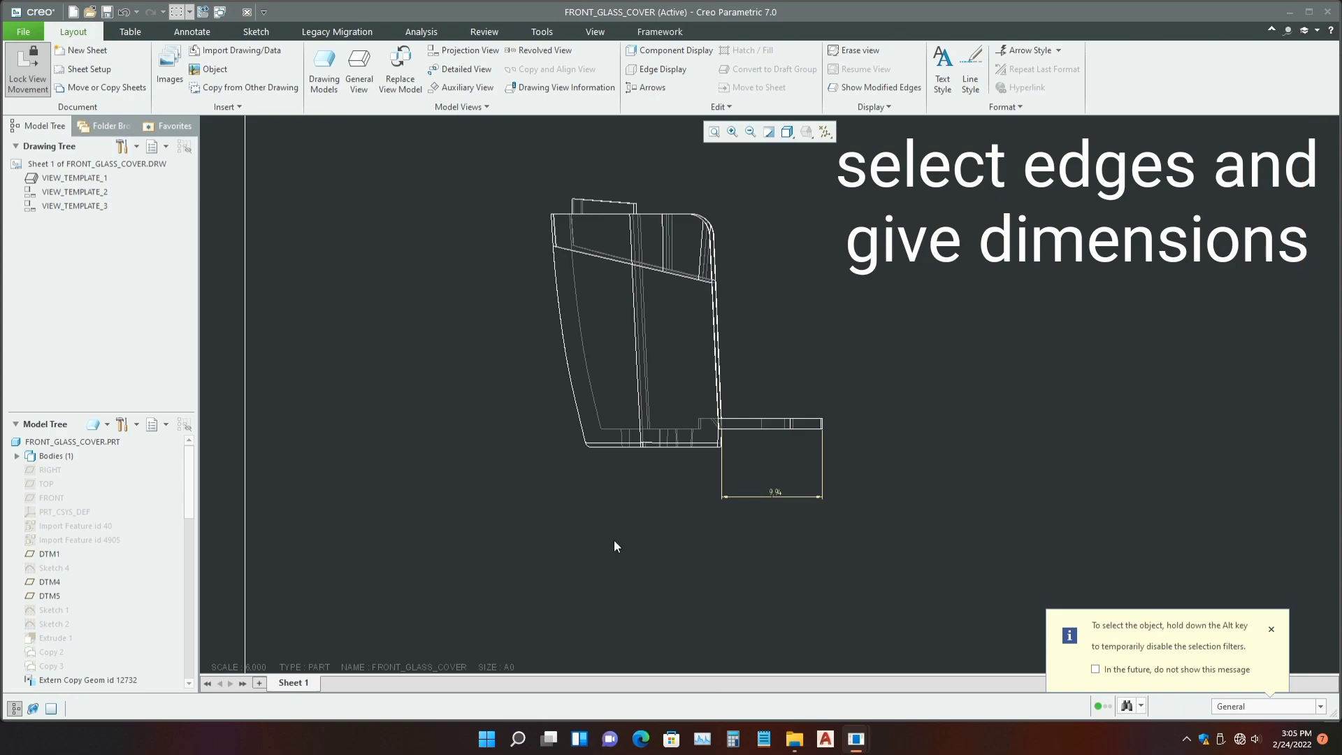
scroll(614, 539, down, 3)
scroll(552, 438, down, 3)
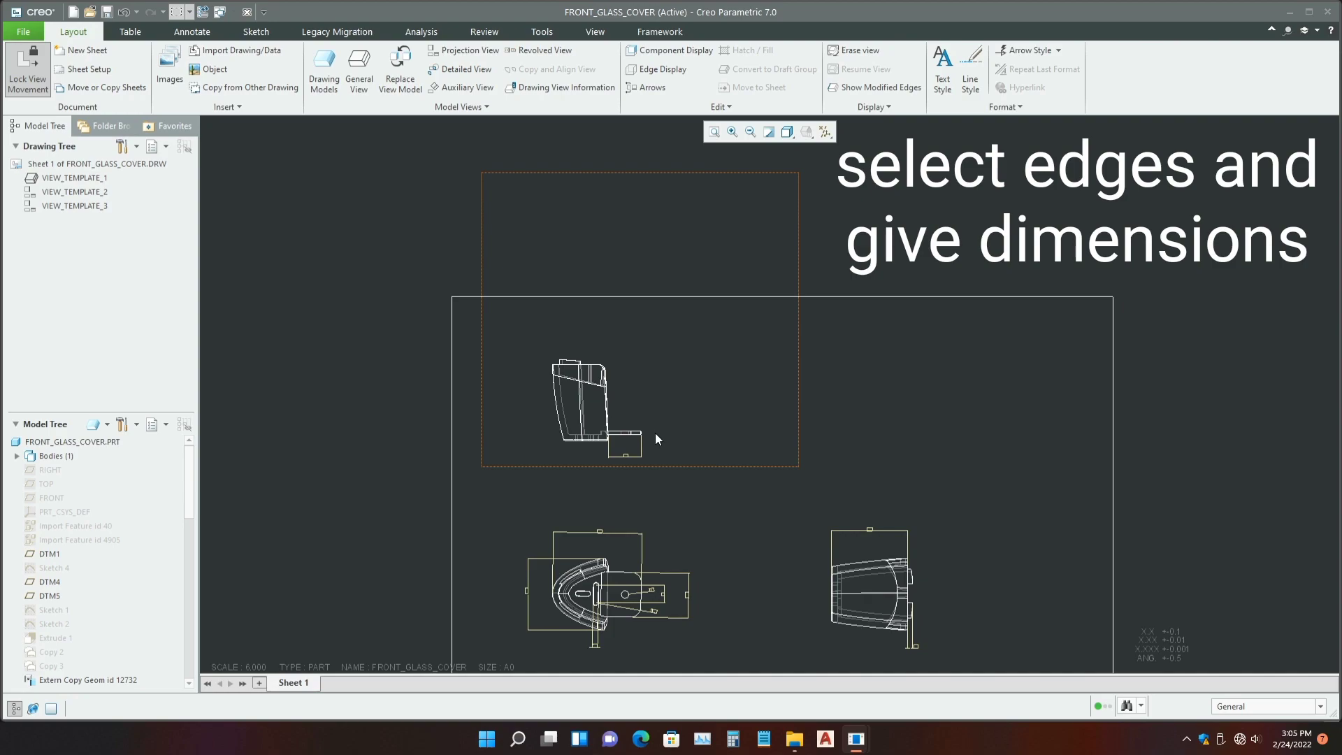
scroll(655, 435, up, 1)
scroll(633, 451, up, 2)
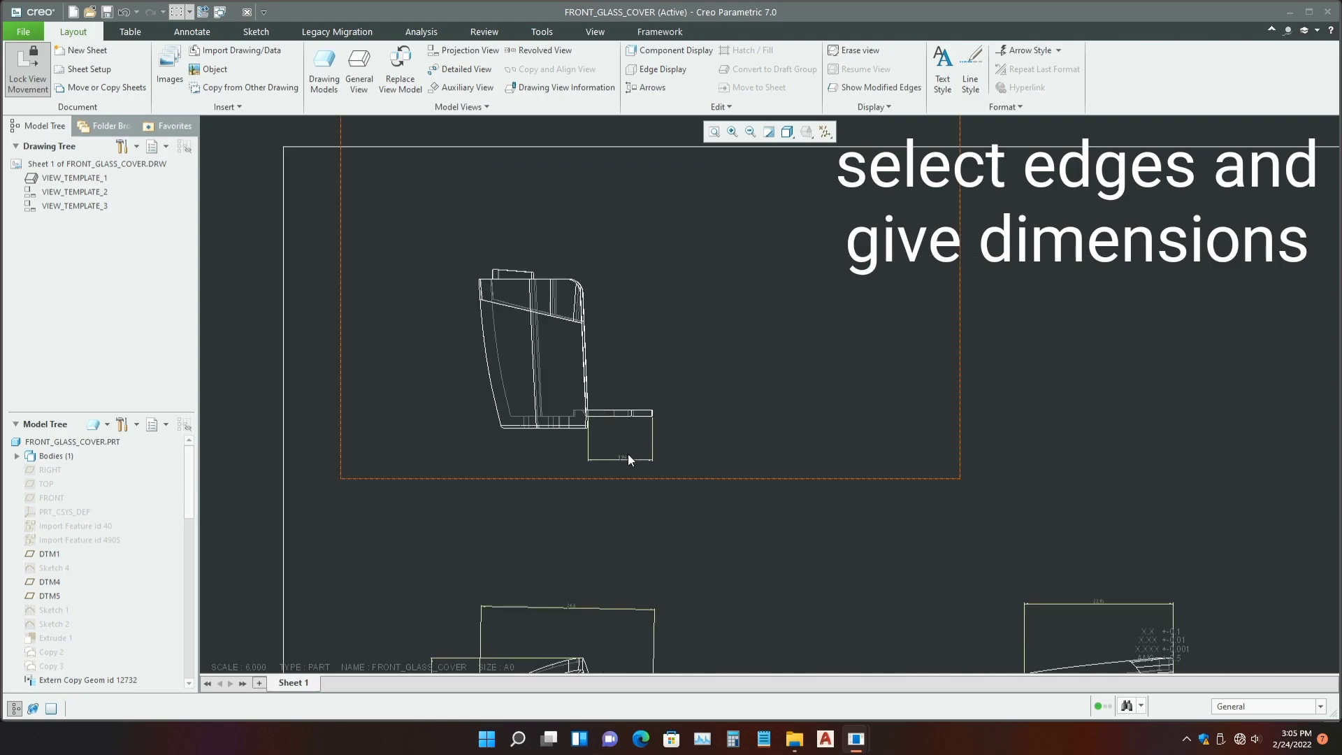
- Select the 9,94 dimension beneath the flange on the upper-left view
click(622, 457)
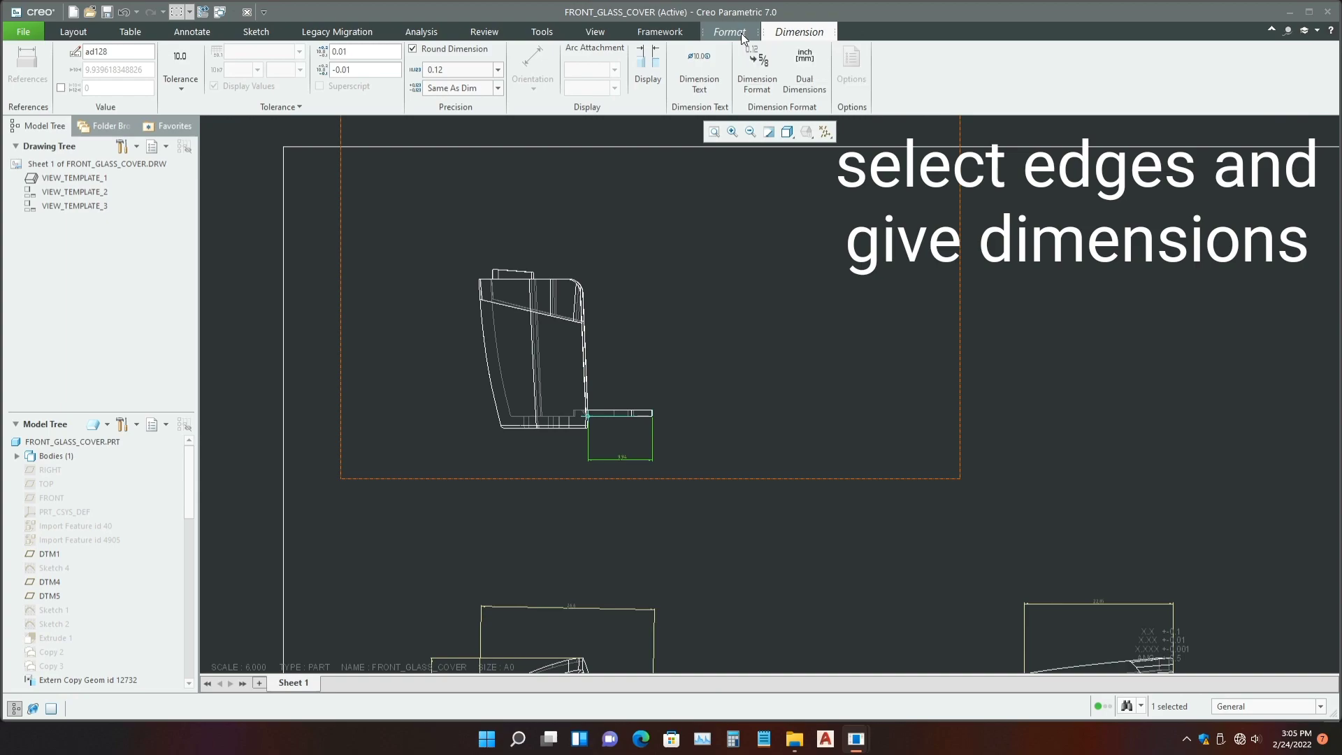
click(74, 191)
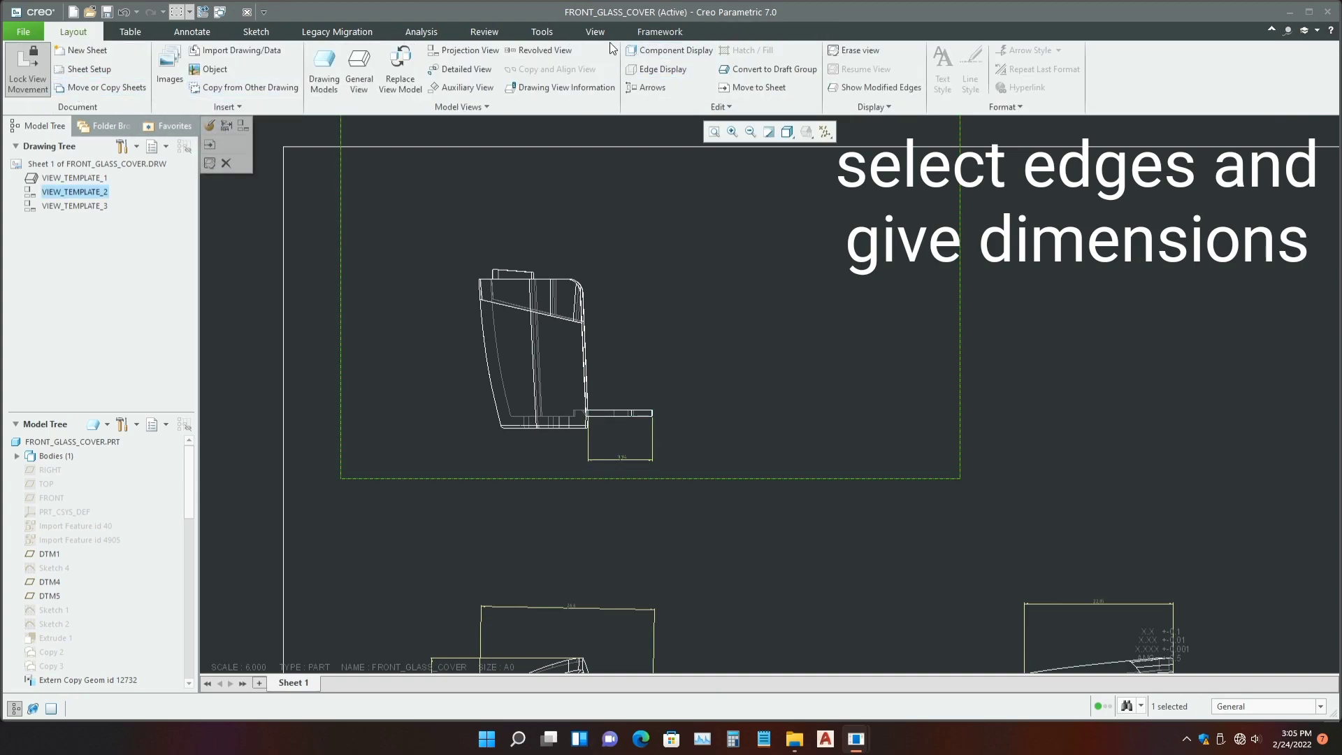
click(659, 32)
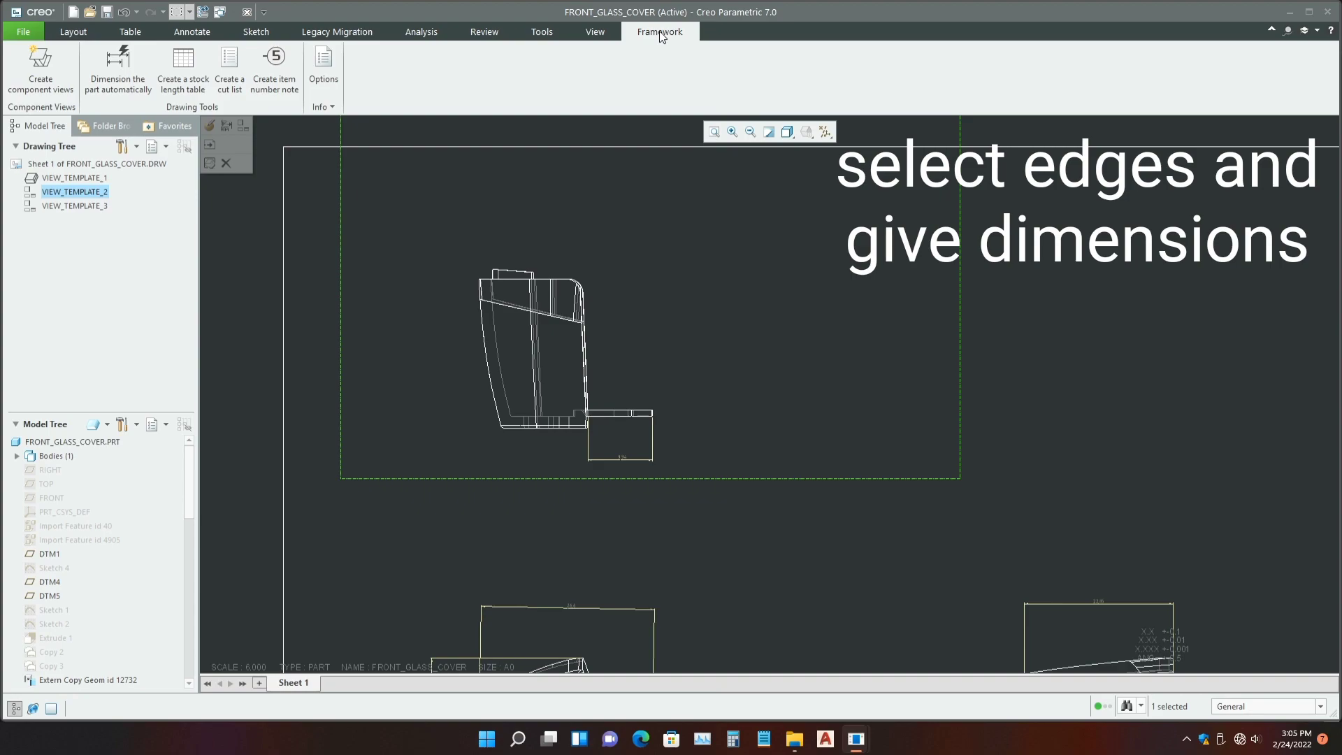
click(624, 459)
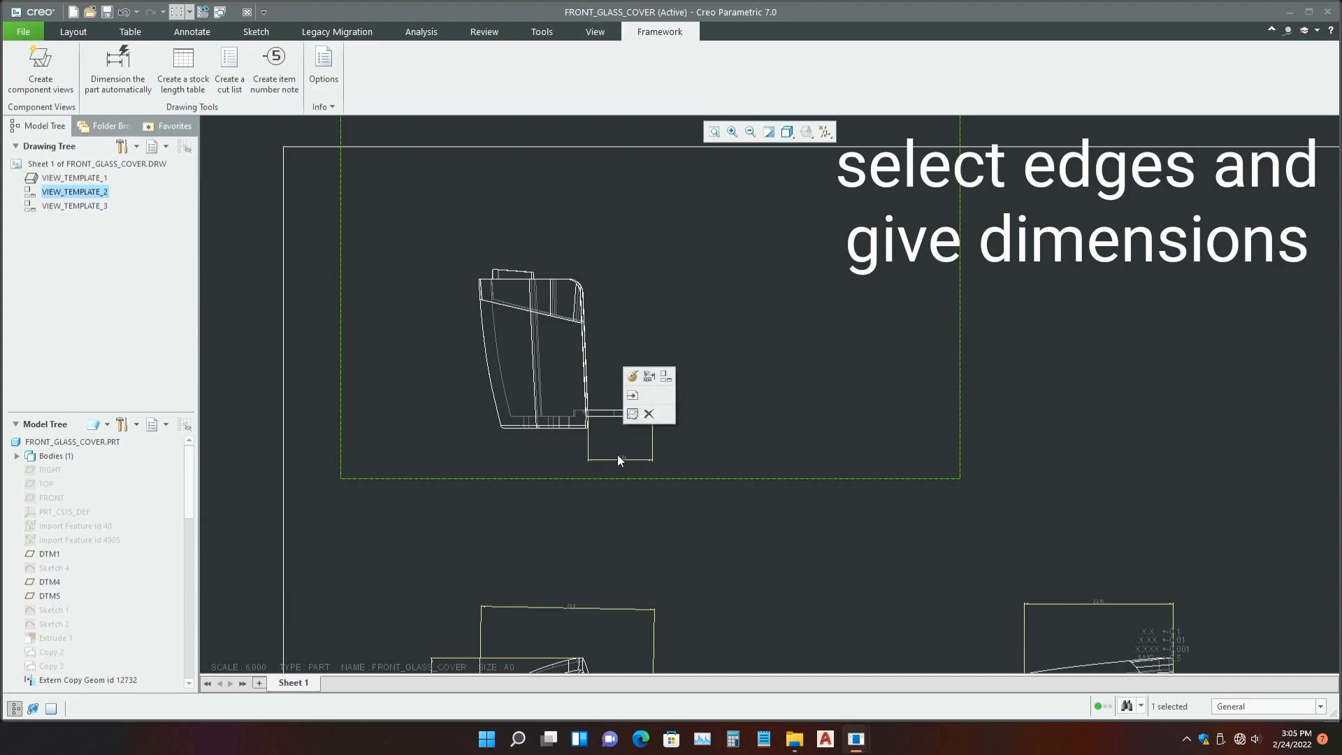
scroll(601, 429, down, 2)
scroll(595, 421, down, 1)
scroll(595, 422, down, 2)
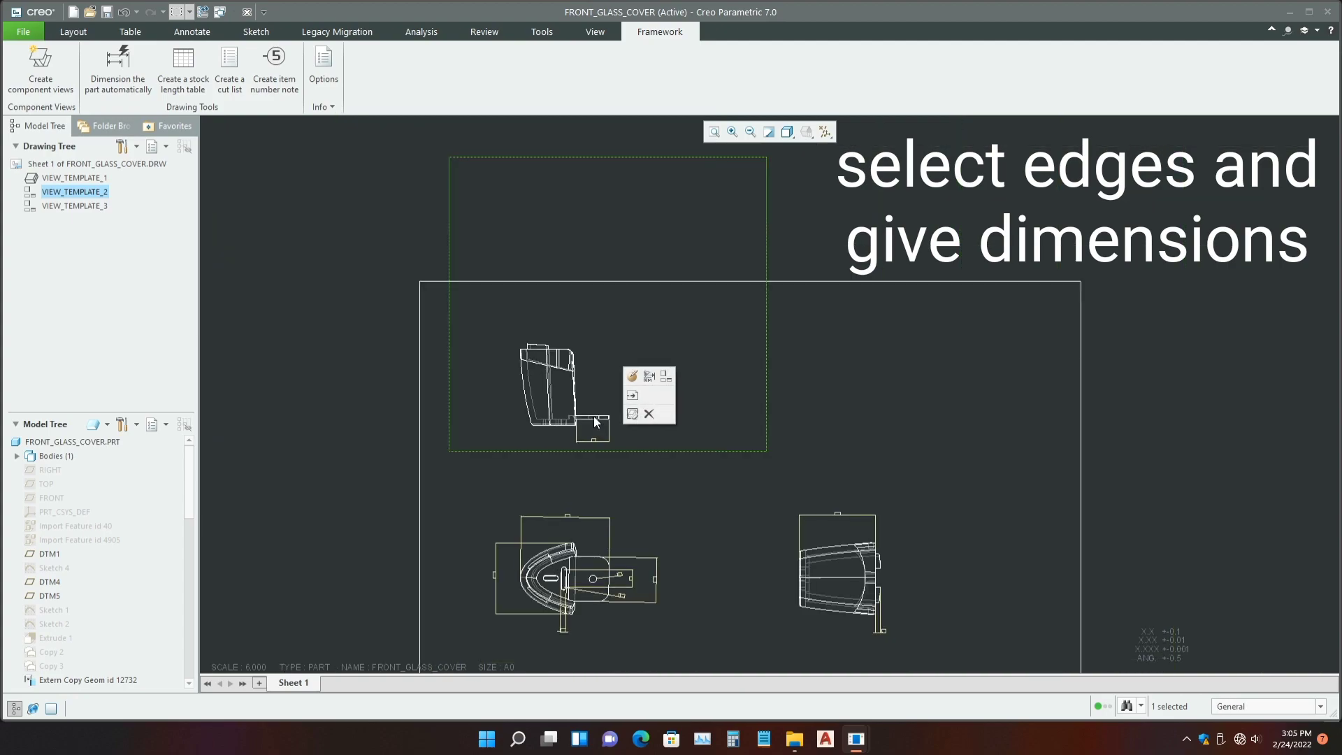
click(593, 440)
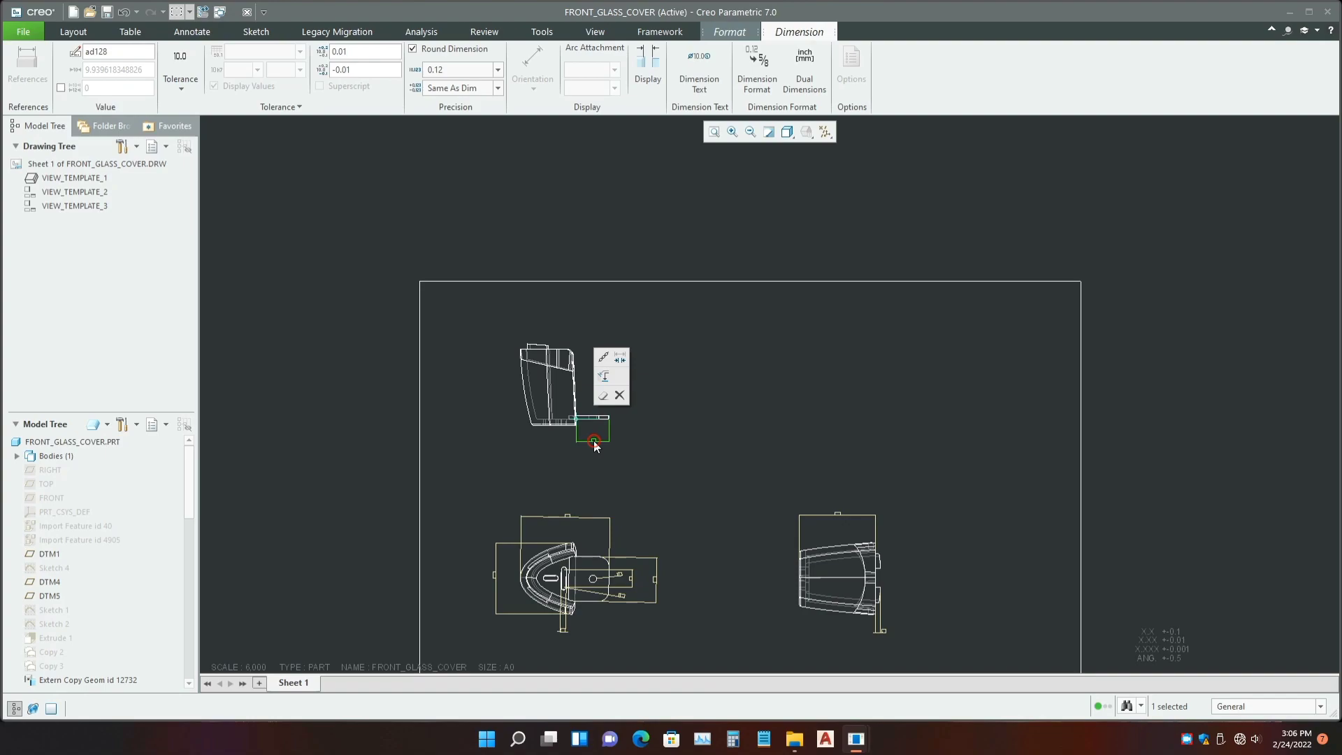
- Change the 9,94 dimension's text height from 3.5 to 20
click(738, 32)
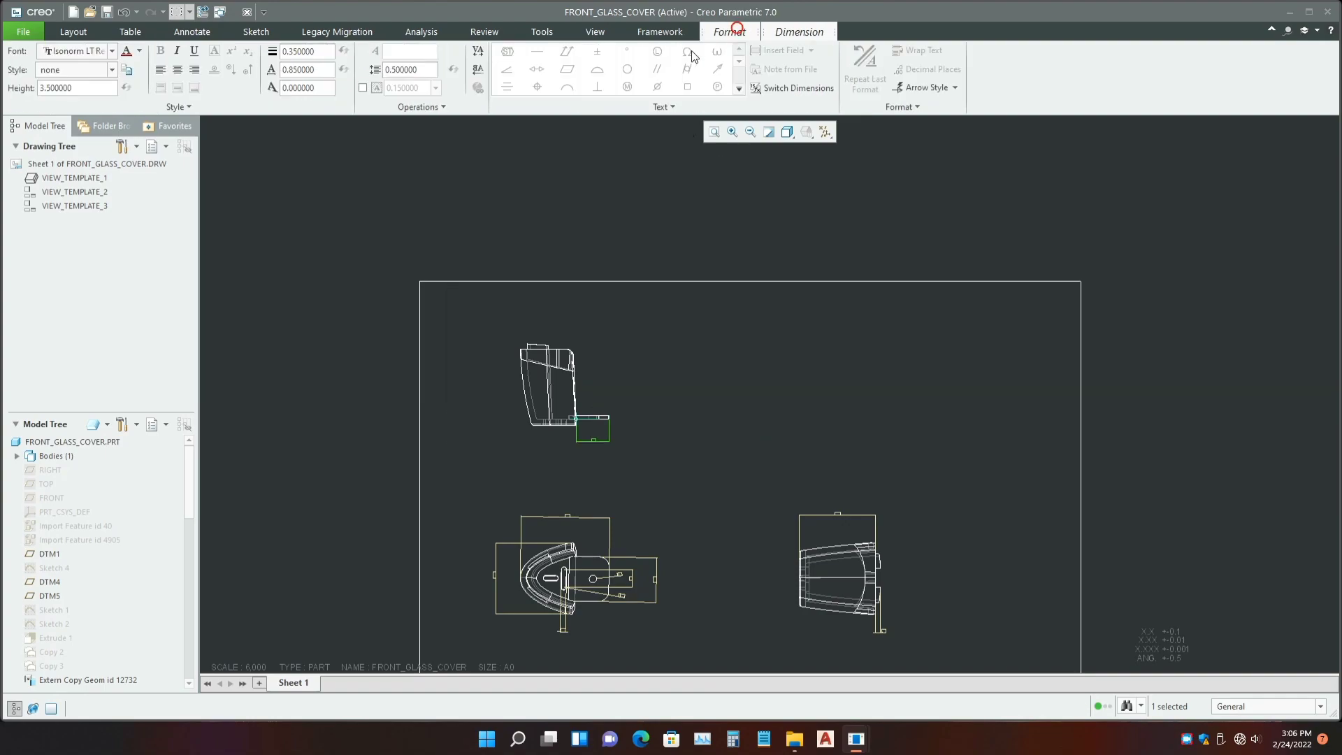
double_click(87, 88)
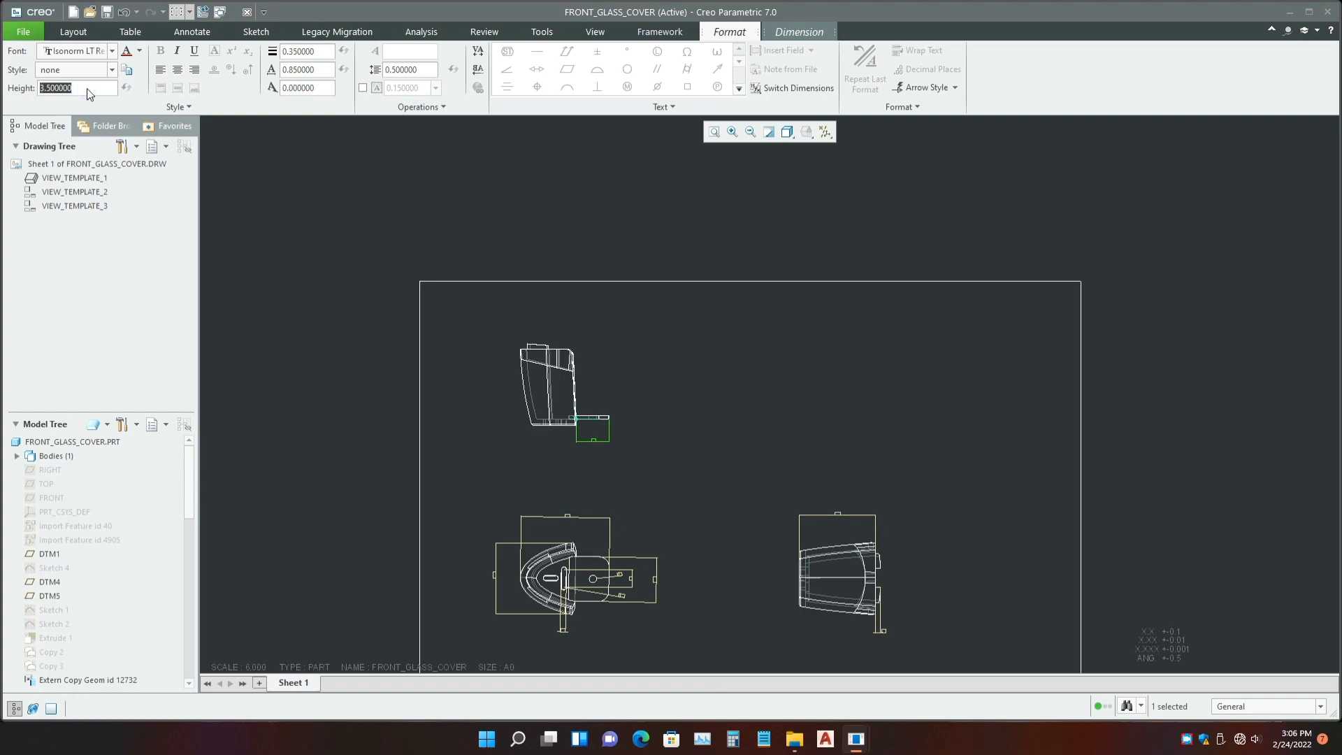
text(8)
key(Return)
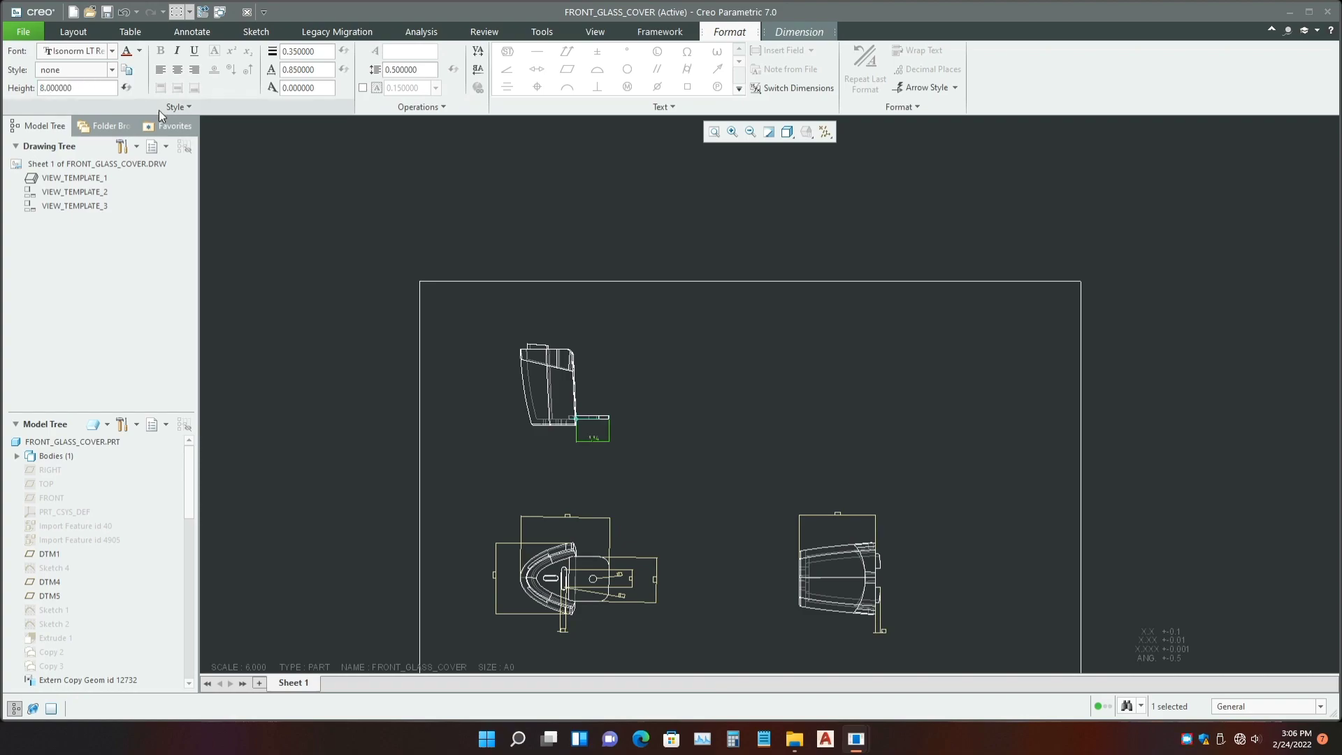
double_click(77, 87)
text(20)
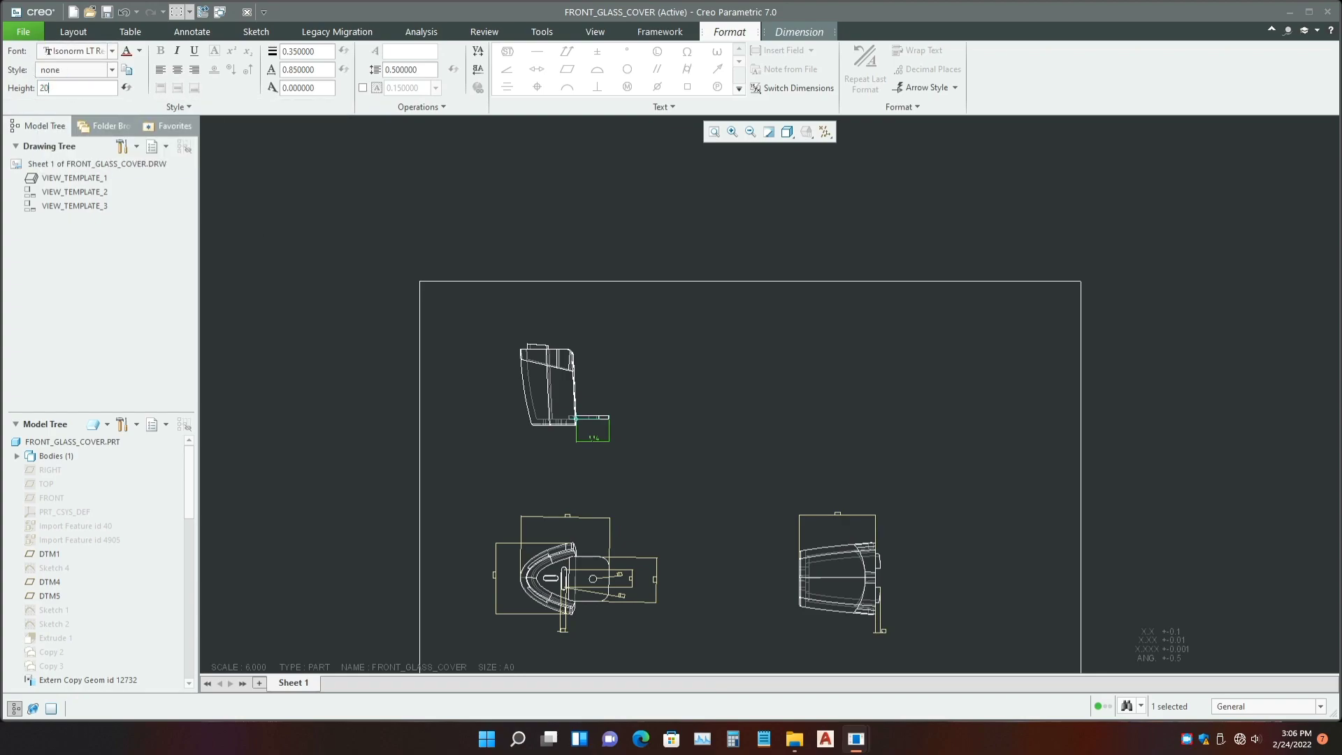
key(Return)
- Drag the enlarged 9,94 dimension text lower below the flange
scroll(610, 440, up, 1)
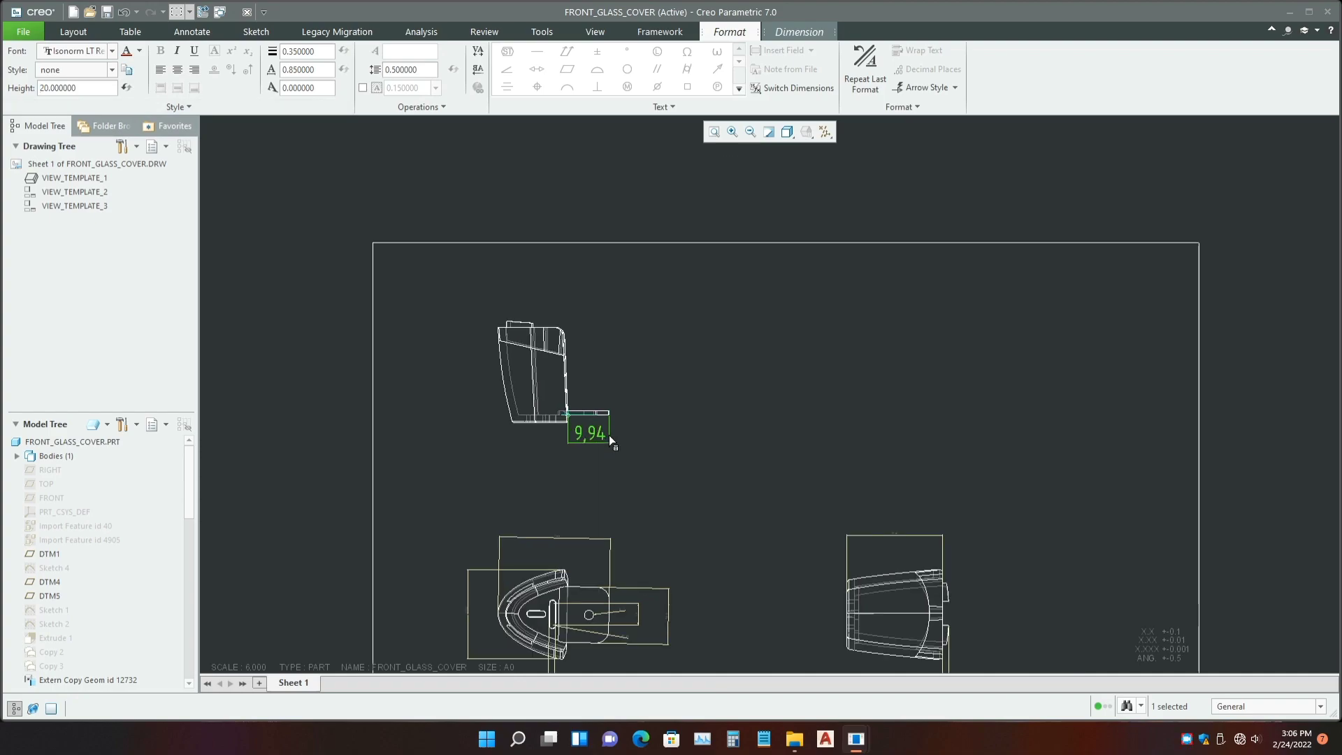
scroll(610, 440, up, 1)
scroll(601, 405, down, 1)
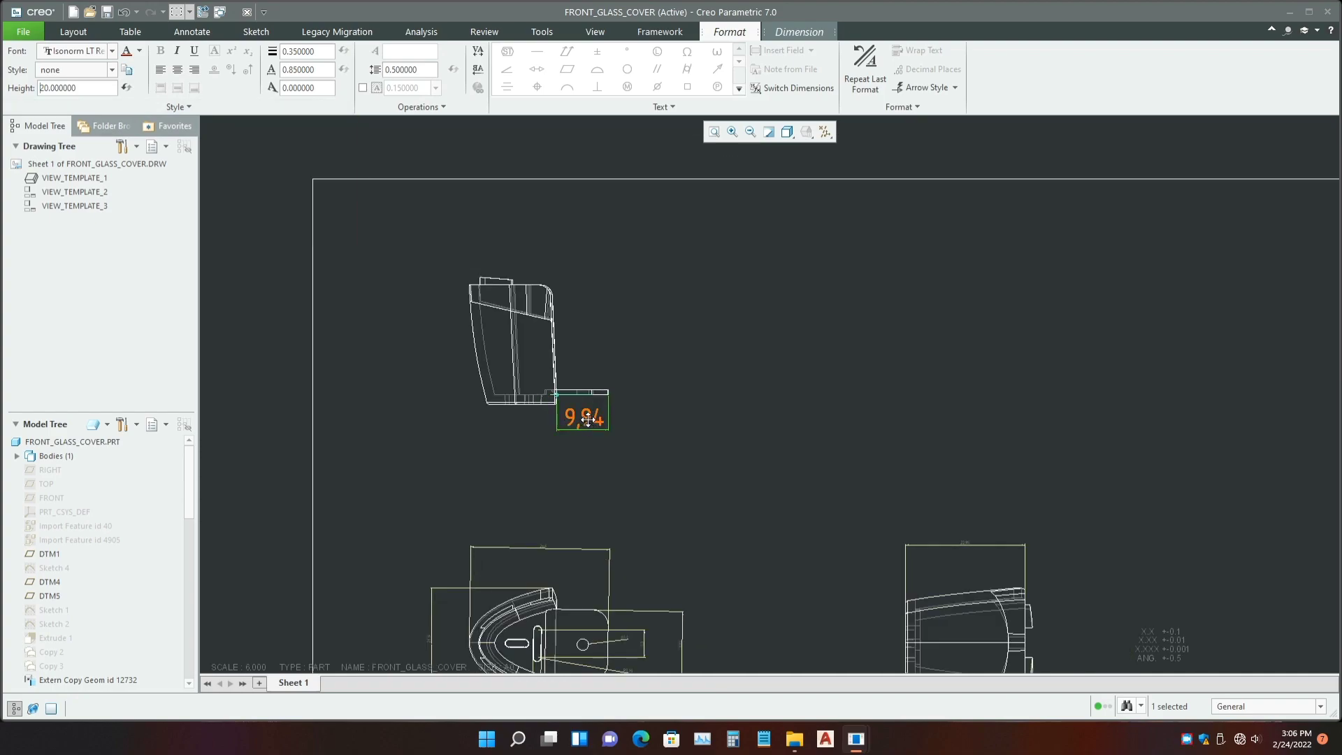
drag(587, 419, 587, 456)
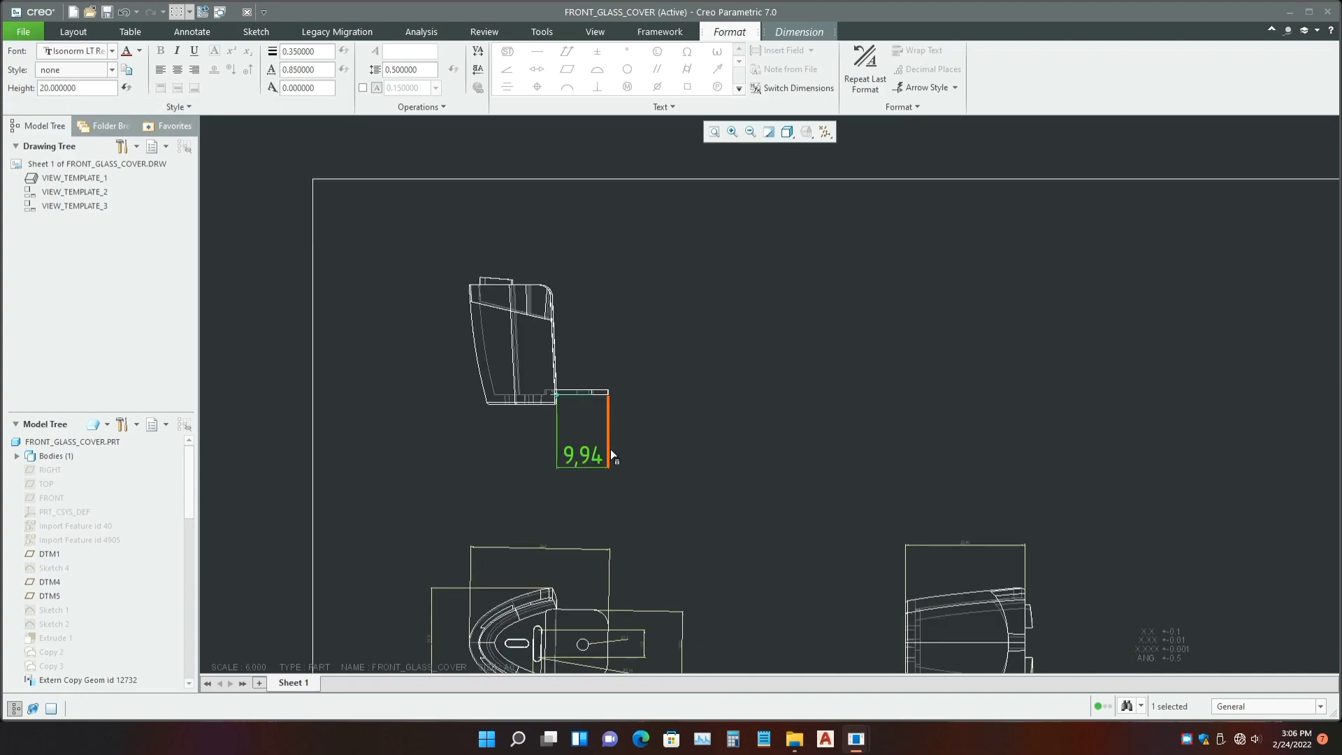
scroll(611, 456, down, 2)
scroll(509, 384, up, 1)
scroll(559, 489, down, 1)
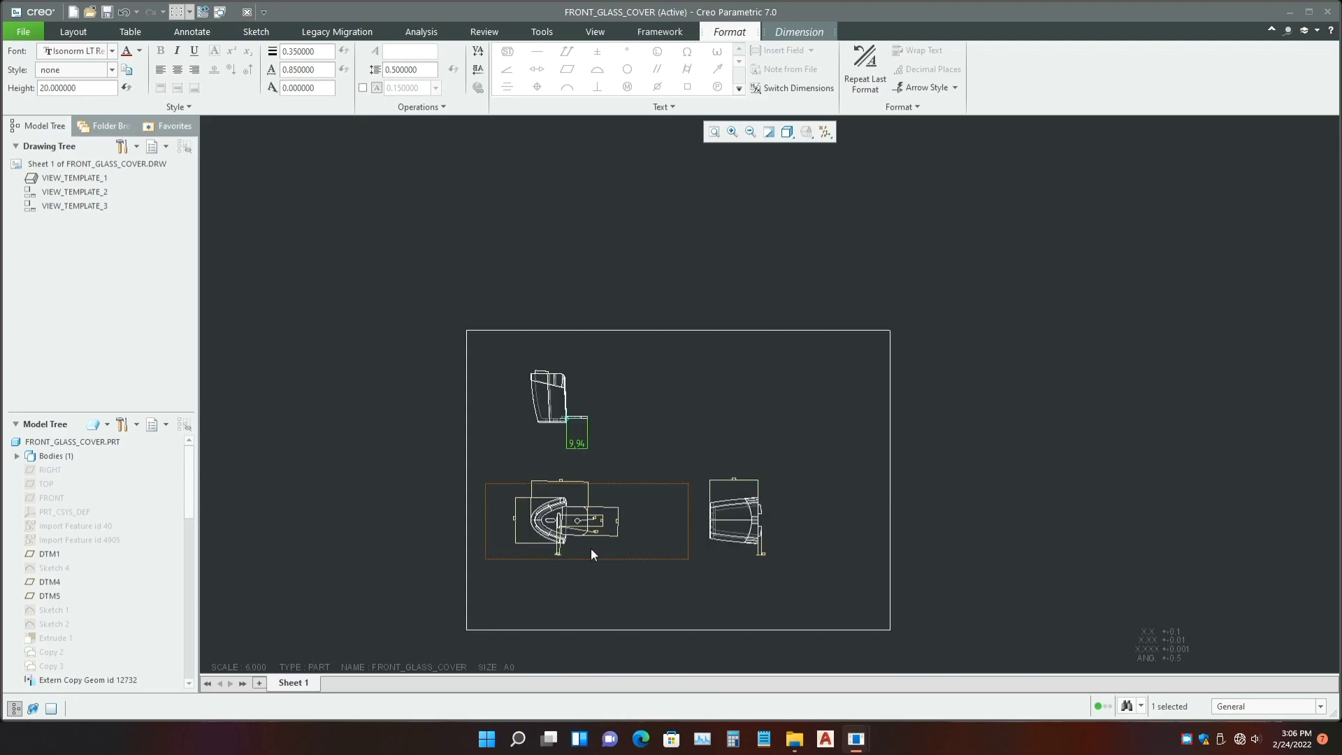
scroll(591, 555, up, 2)
- Select several lower-left view dimensions, including the diagonal and diameter, then clear the selection
click(673, 499)
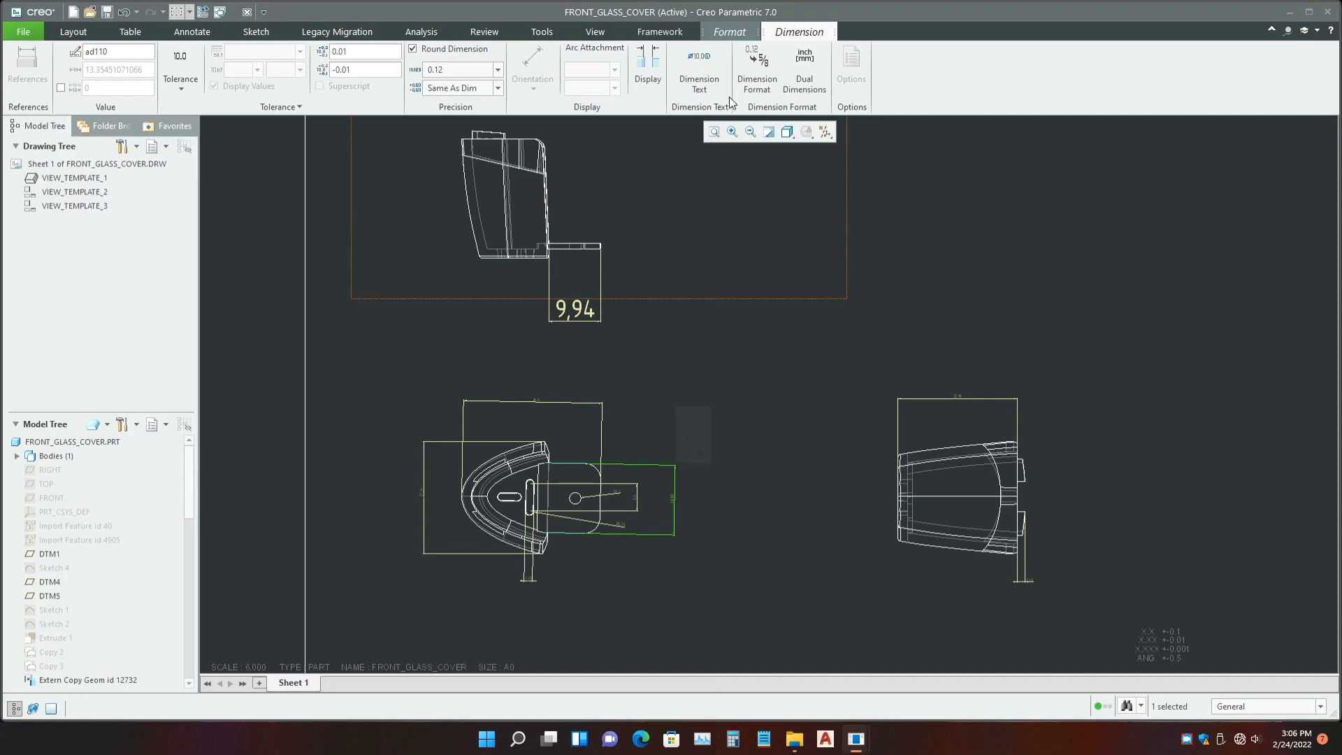
ctrl+click(636, 495)
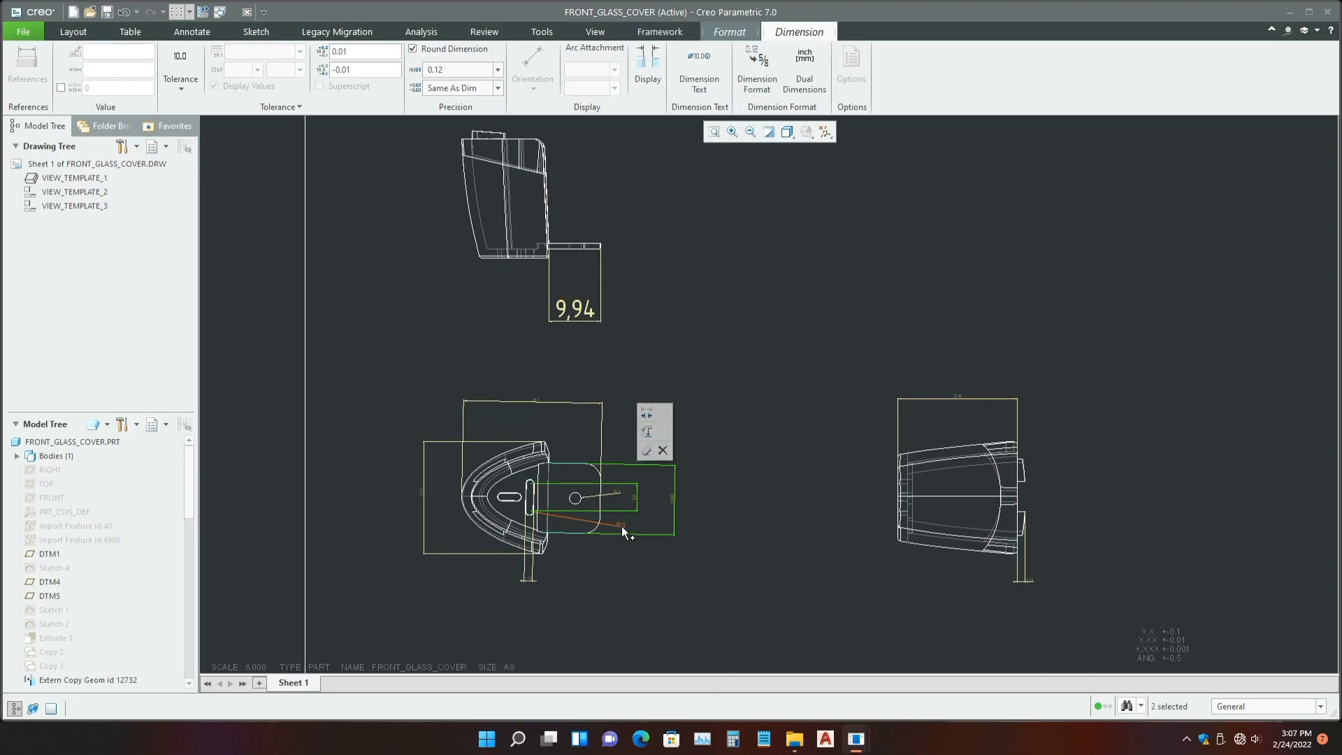
ctrl+click(622, 524)
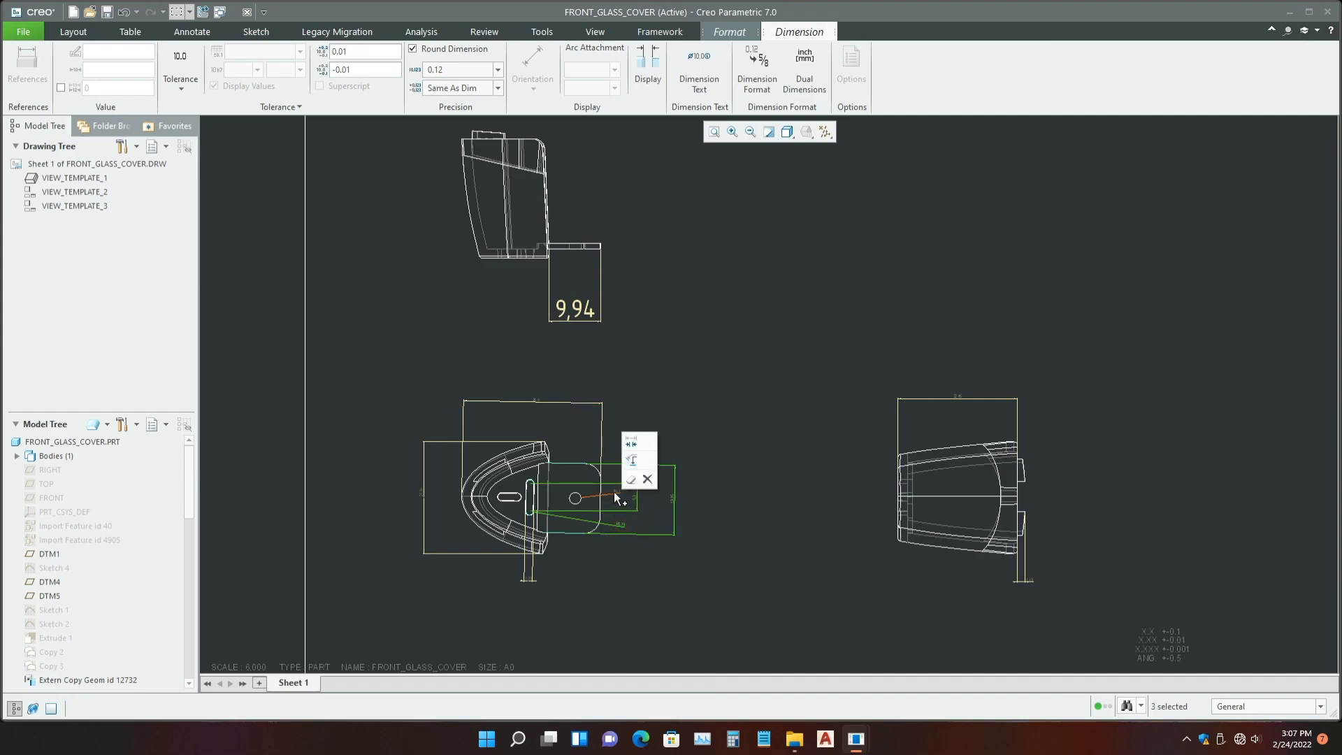
ctrl+click(614, 492)
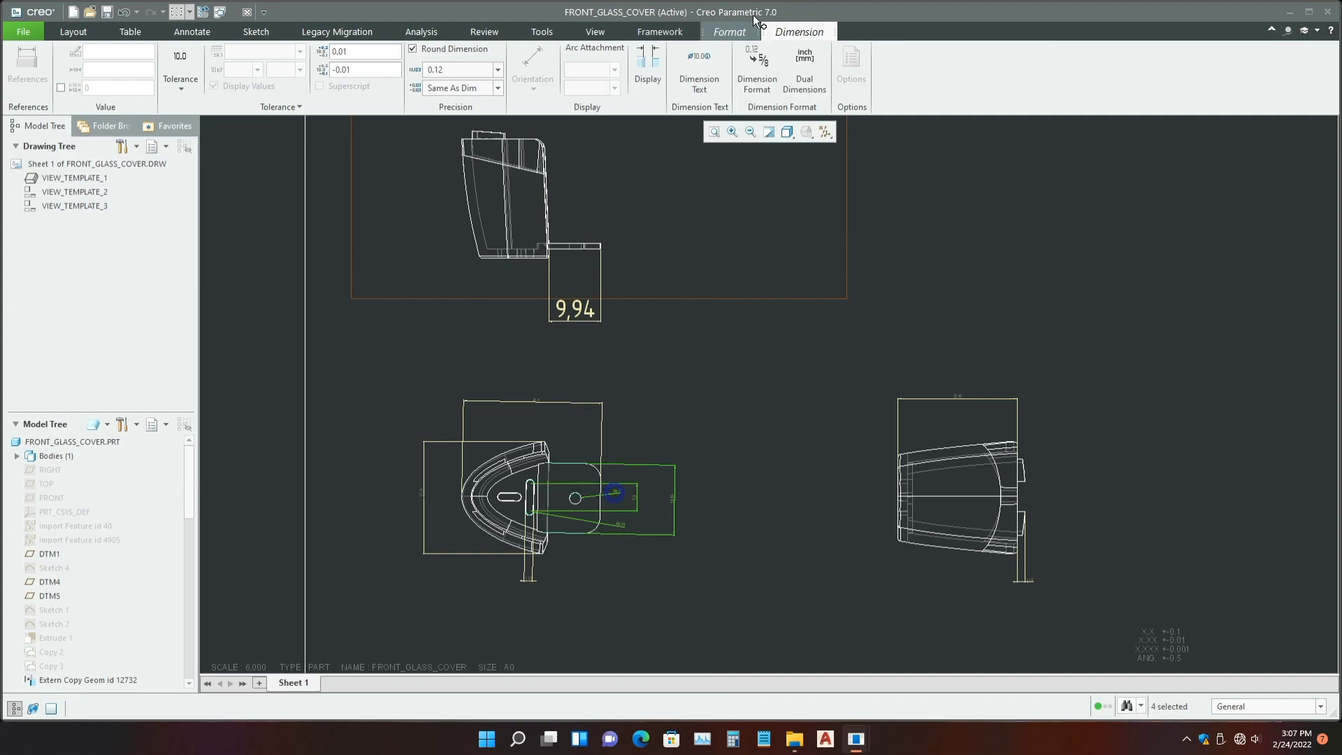
click(671, 32)
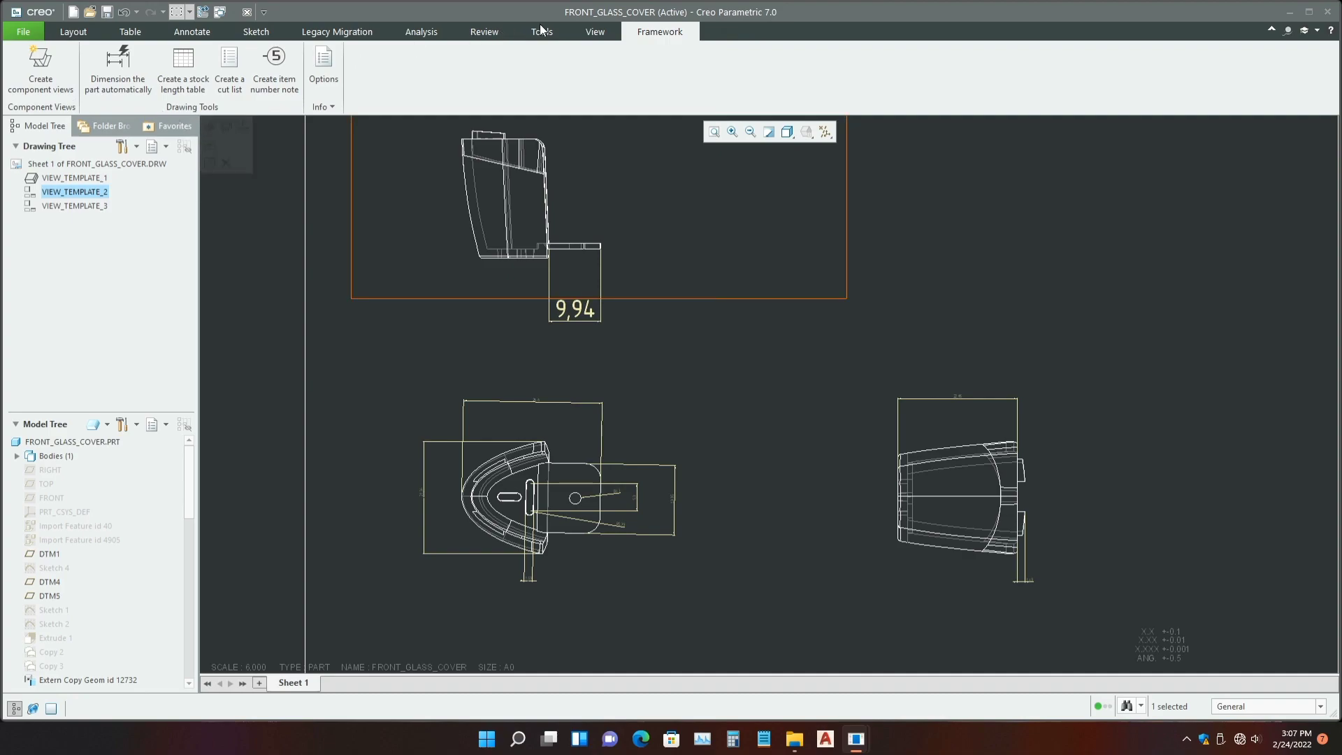
- Select the front view's 13,35 height dimension
click(720, 476)
click(673, 496)
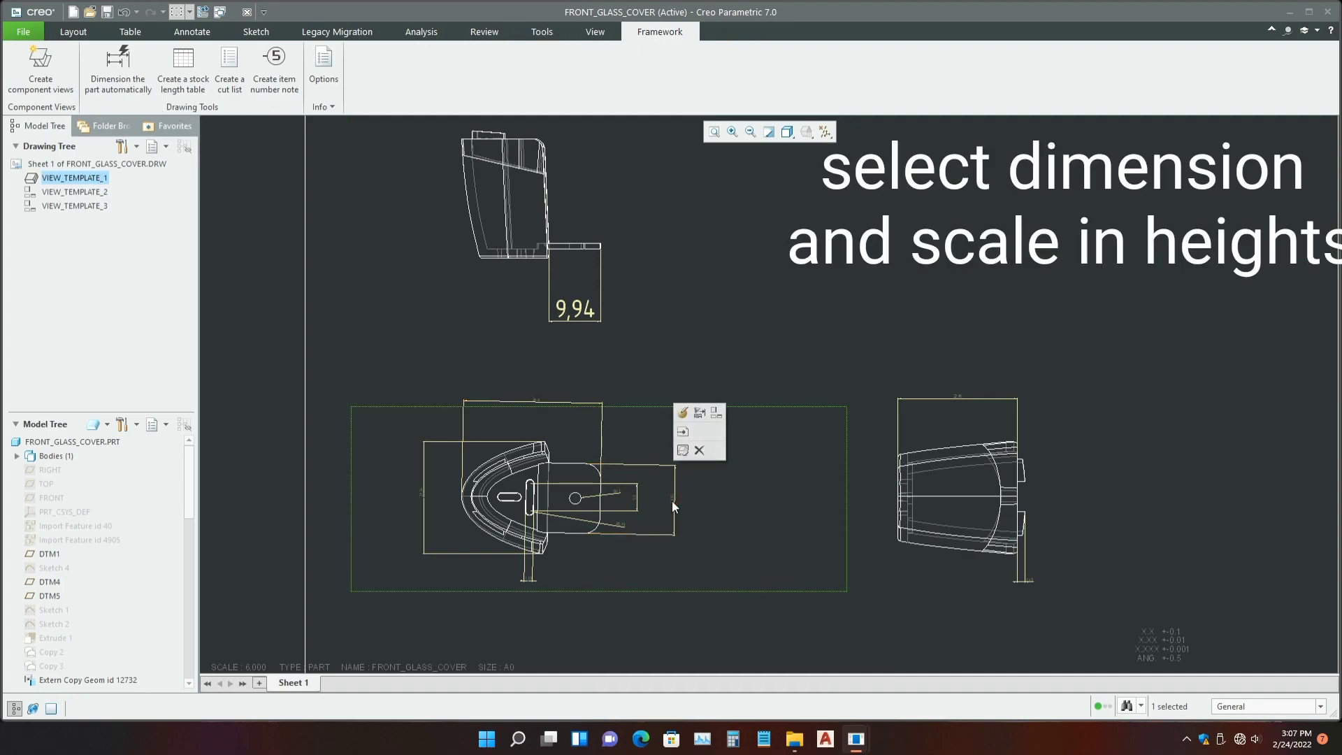
scroll(673, 499, up, 3)
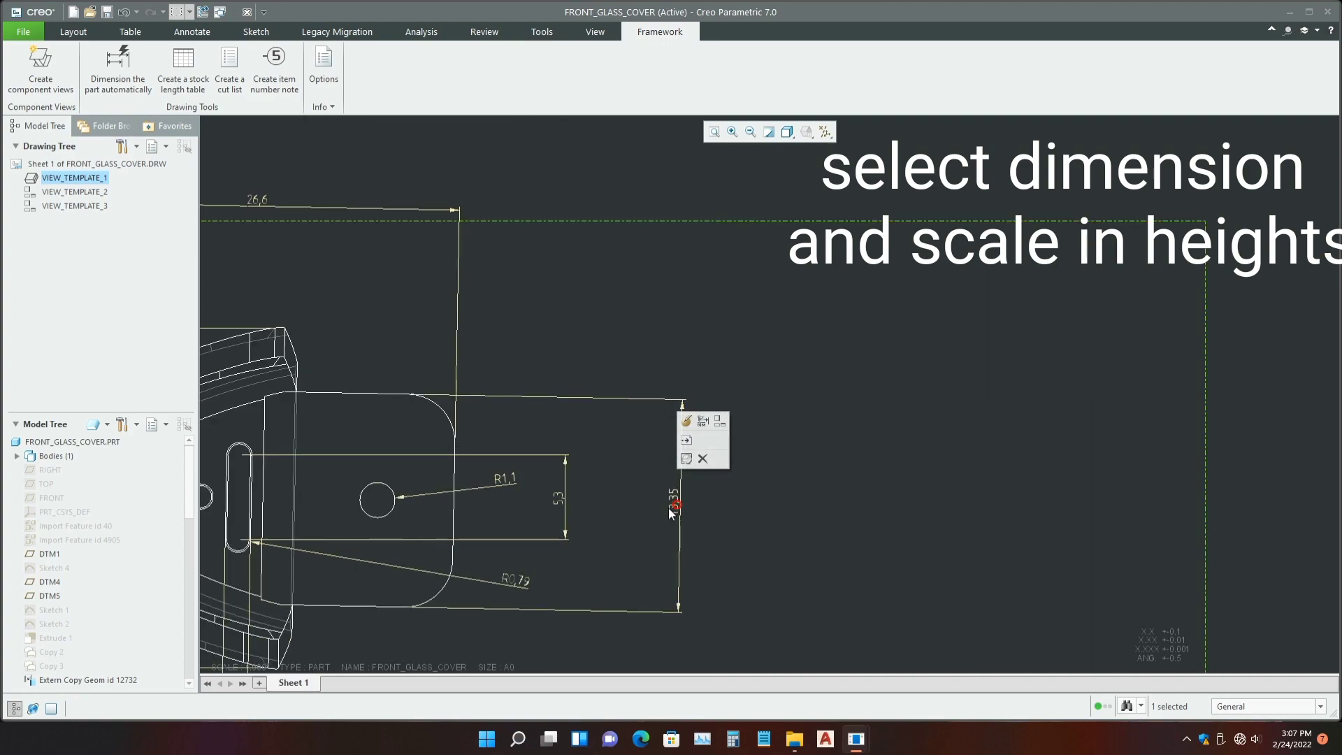
scroll(653, 465, down, 2)
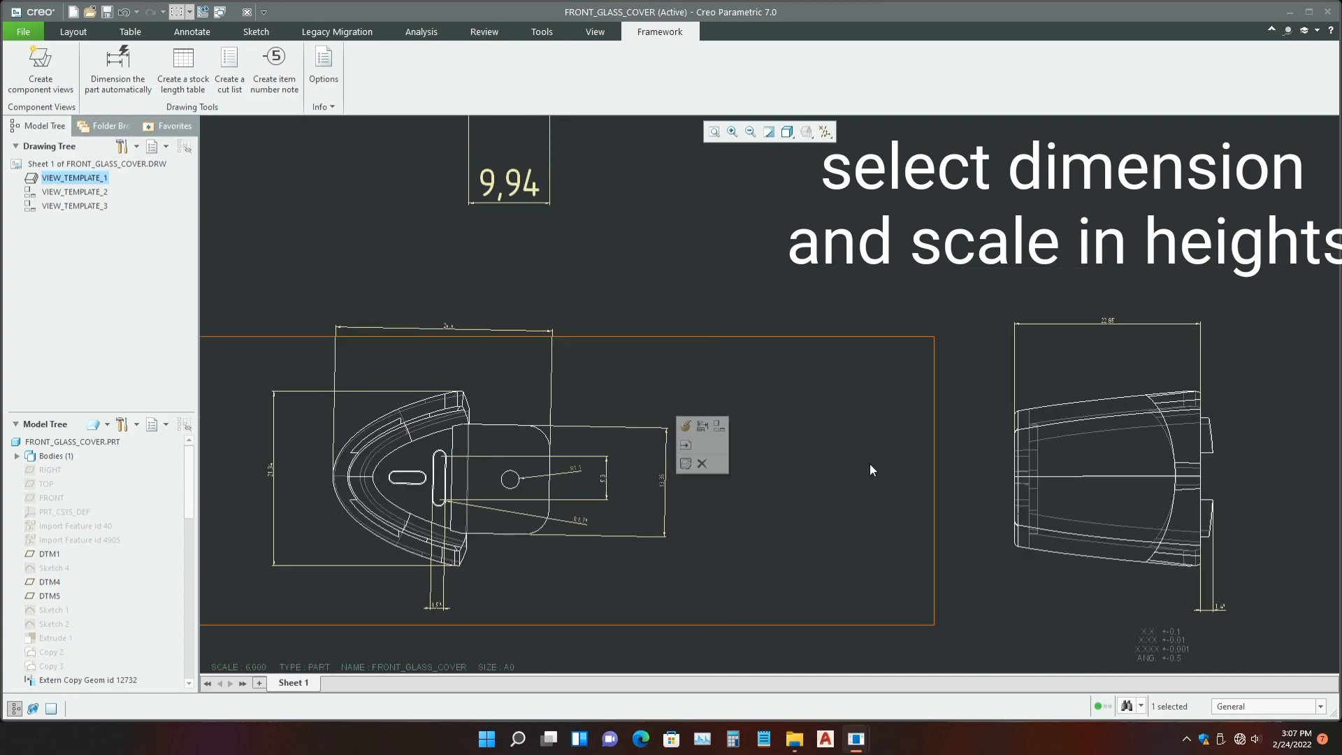
click(918, 269)
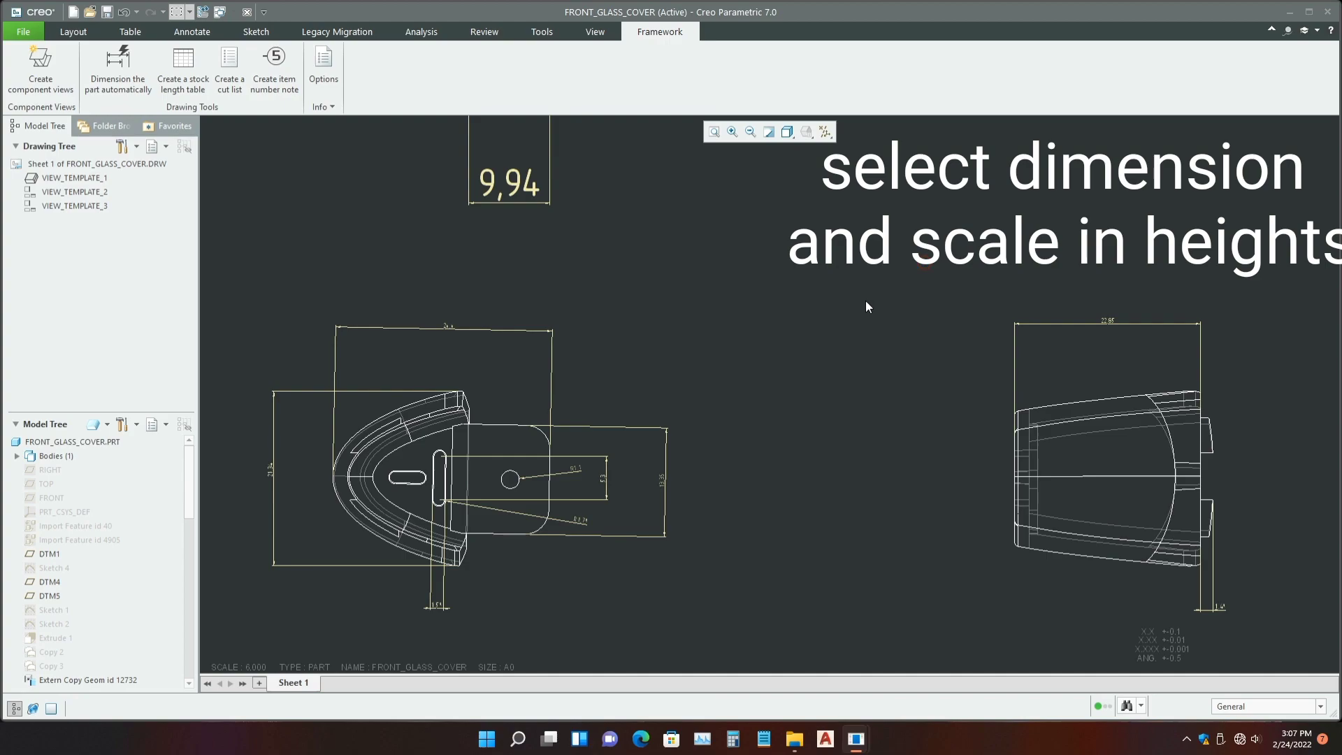
click(659, 482)
- Set text height 20 on the 13,35 and 26,6 front-view dimensions
click(745, 29)
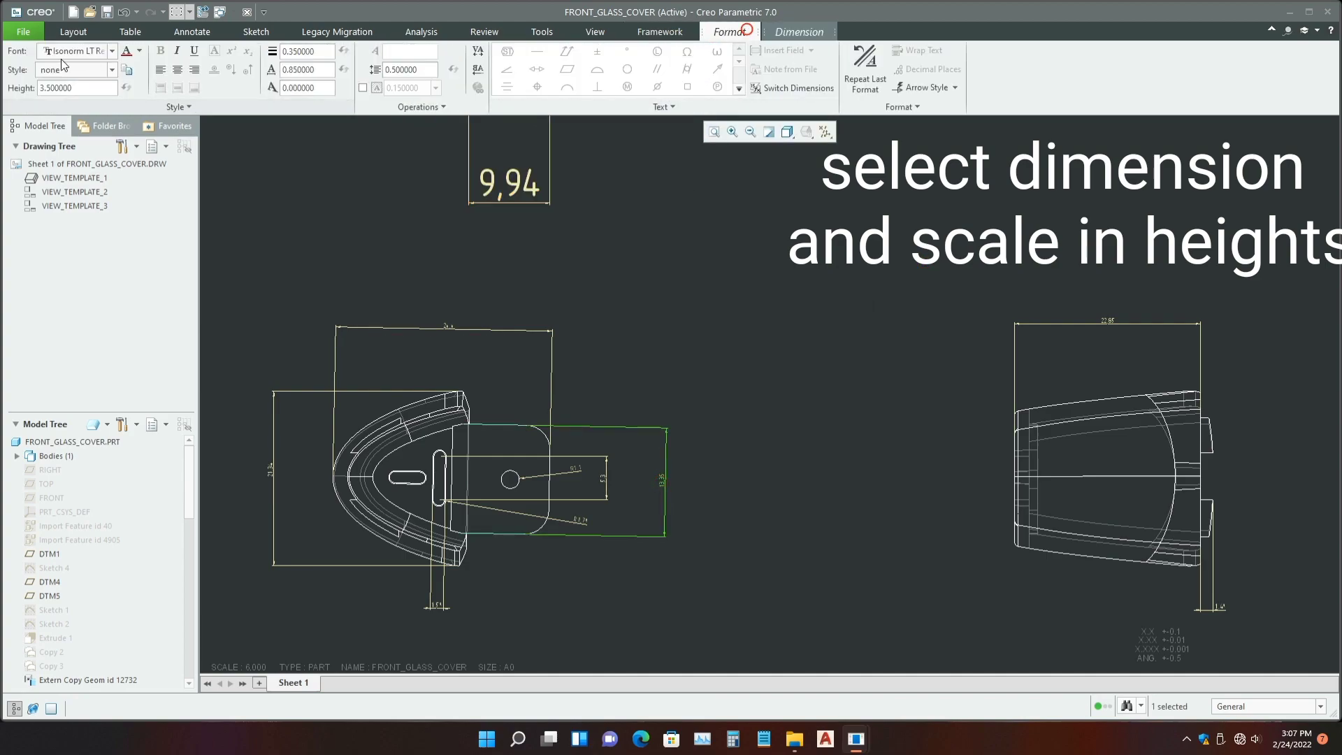
double_click(82, 88)
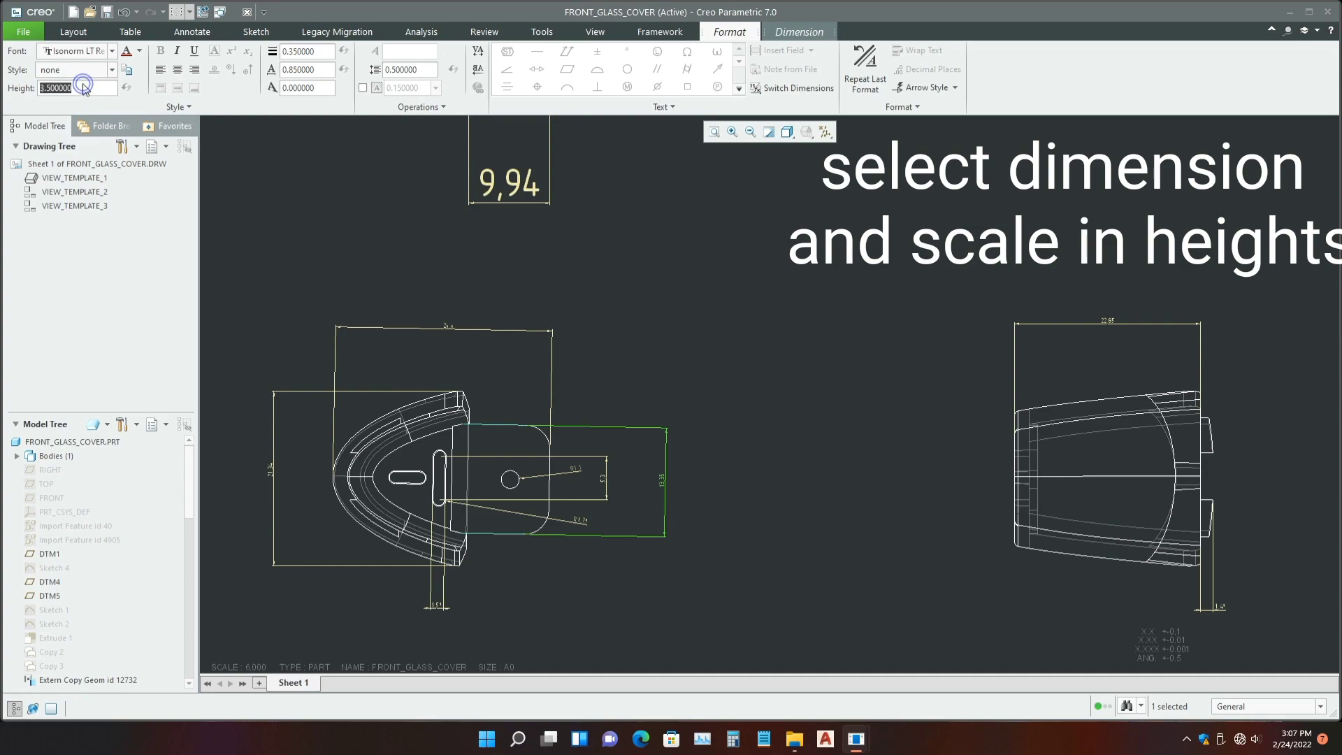
text(20)
key(Return)
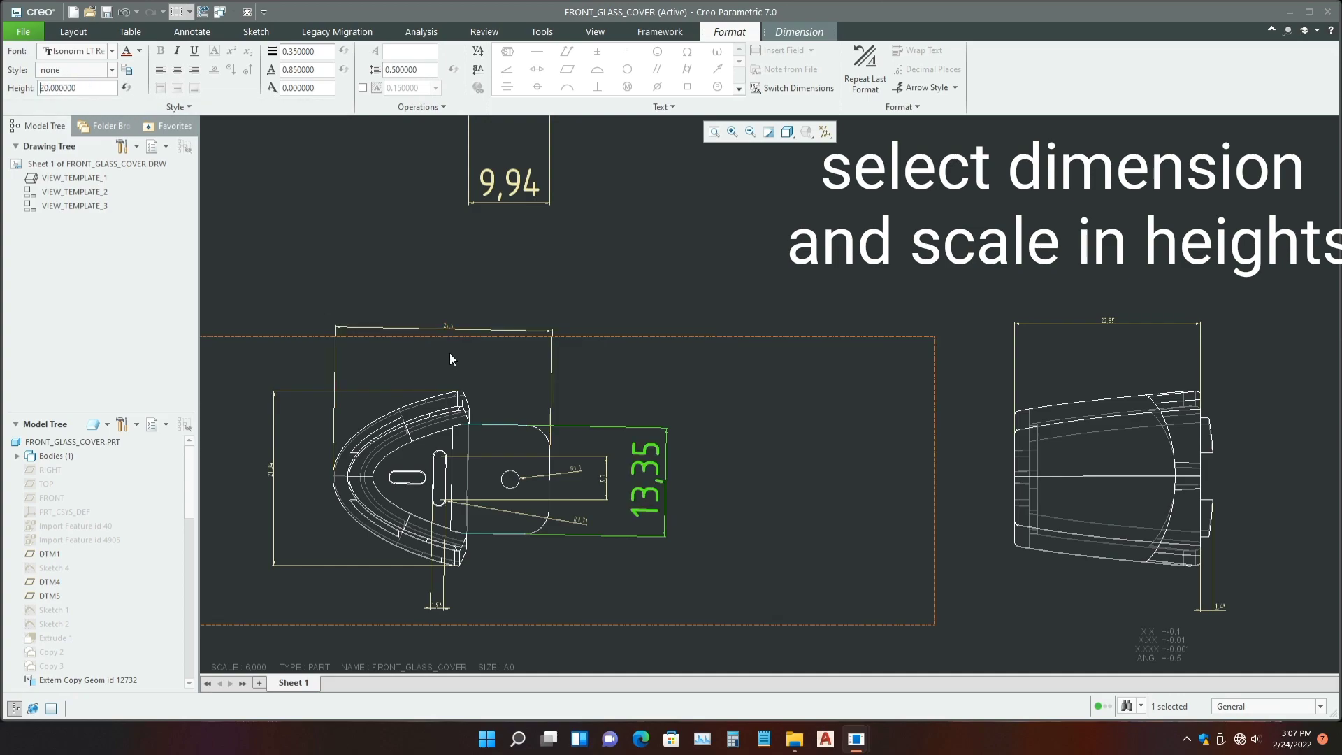
click(447, 324)
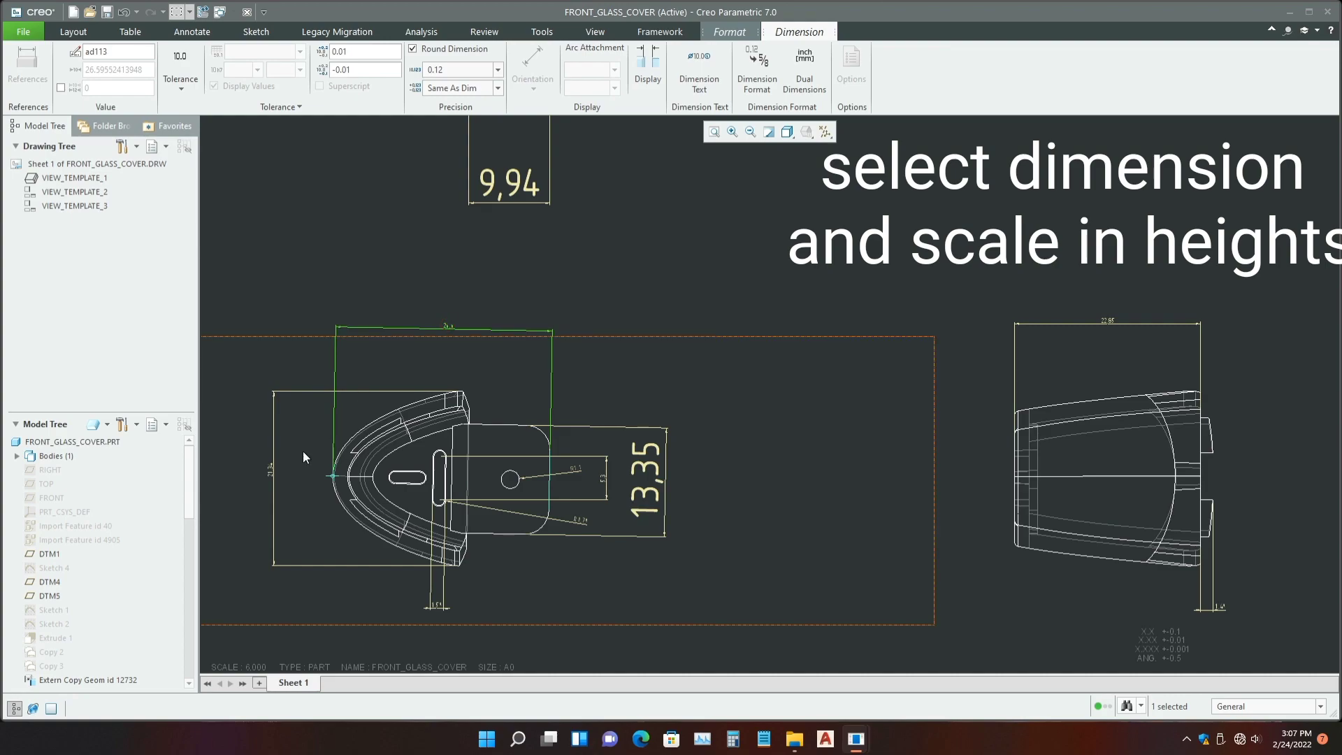
ctrl+click(271, 472)
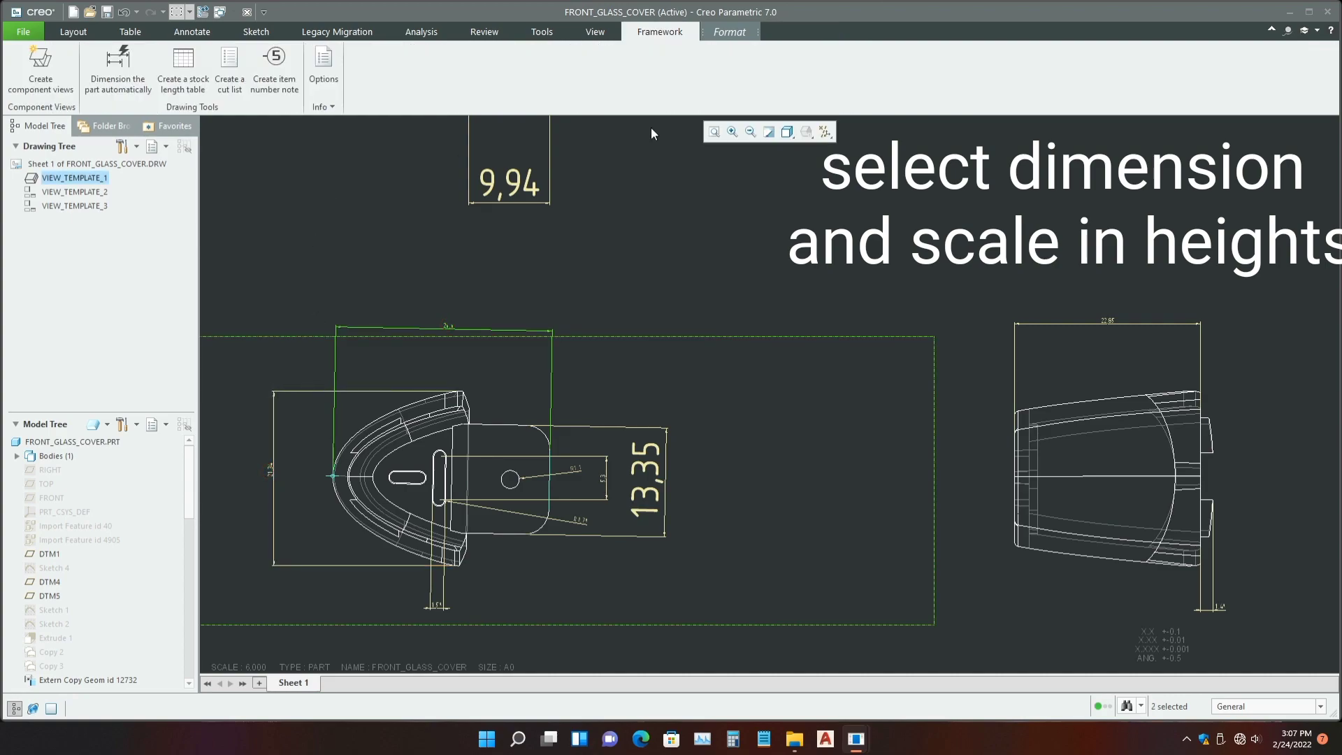
click(570, 291)
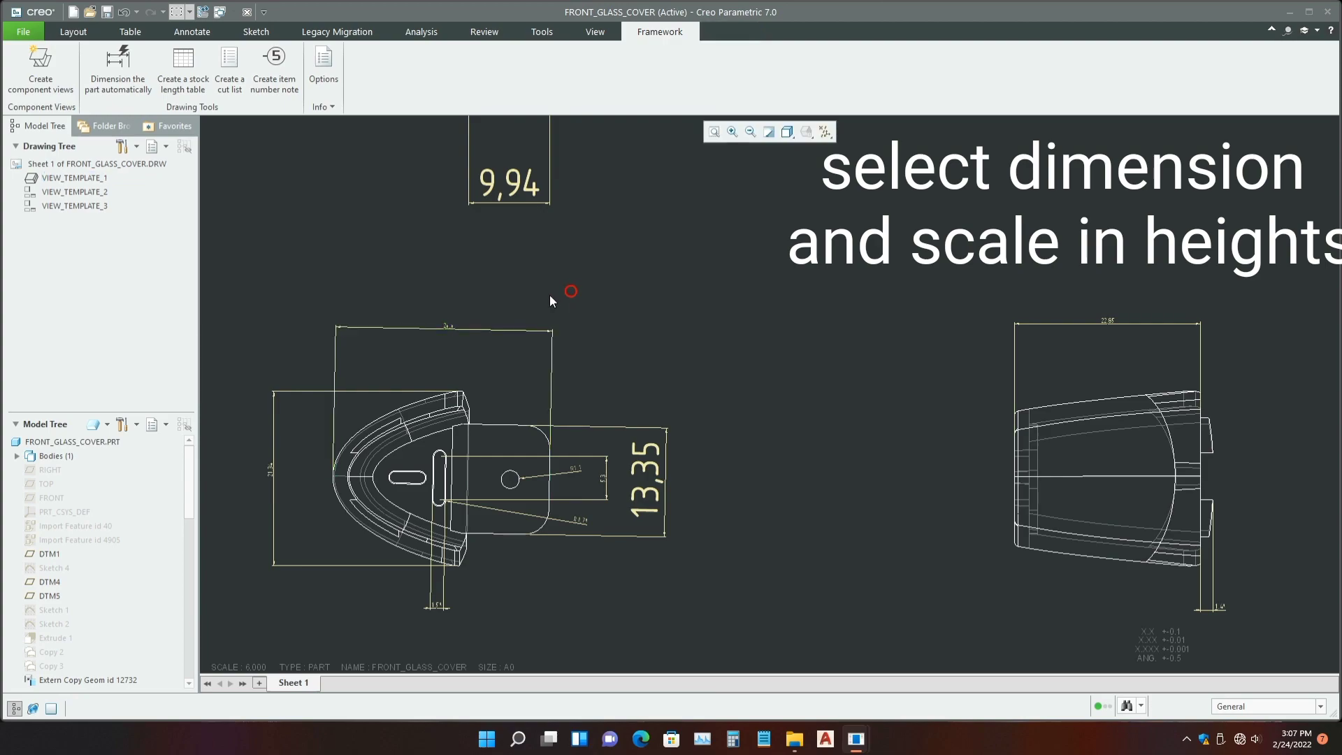
click(447, 324)
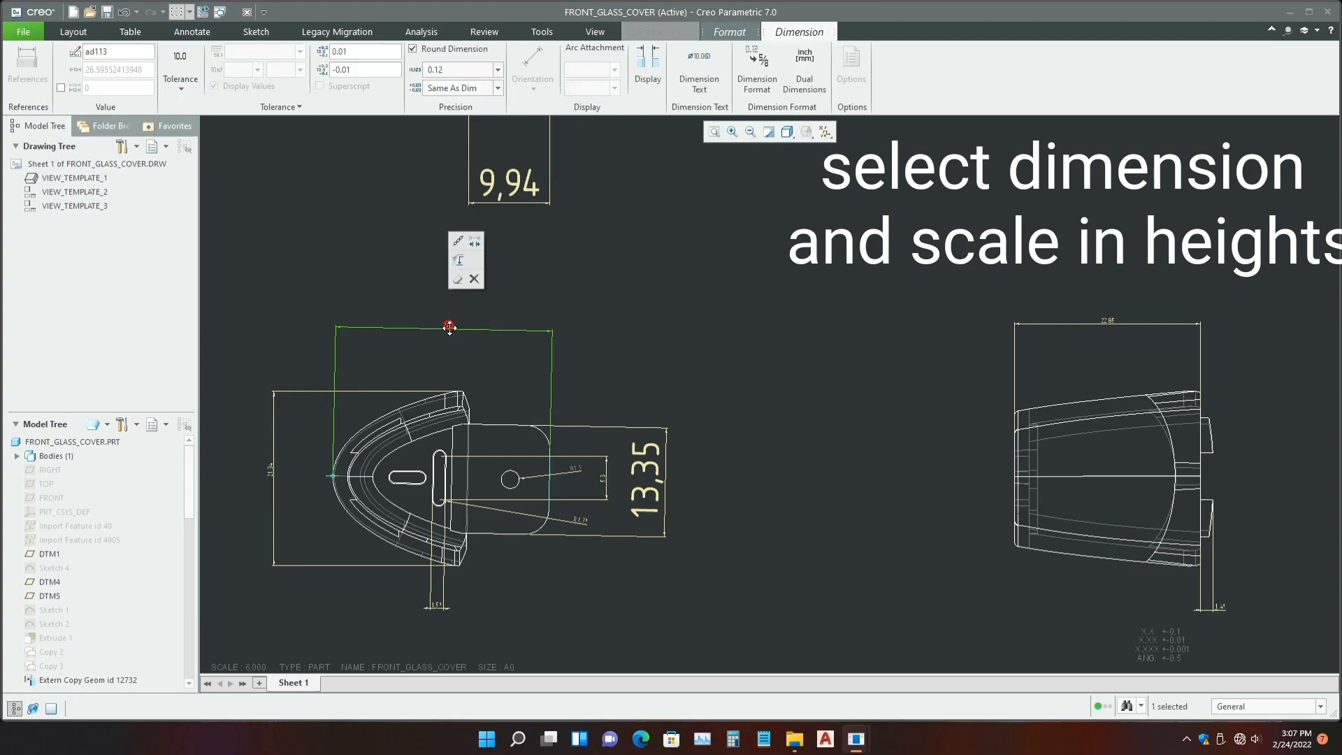
click(734, 33)
double_click(97, 85)
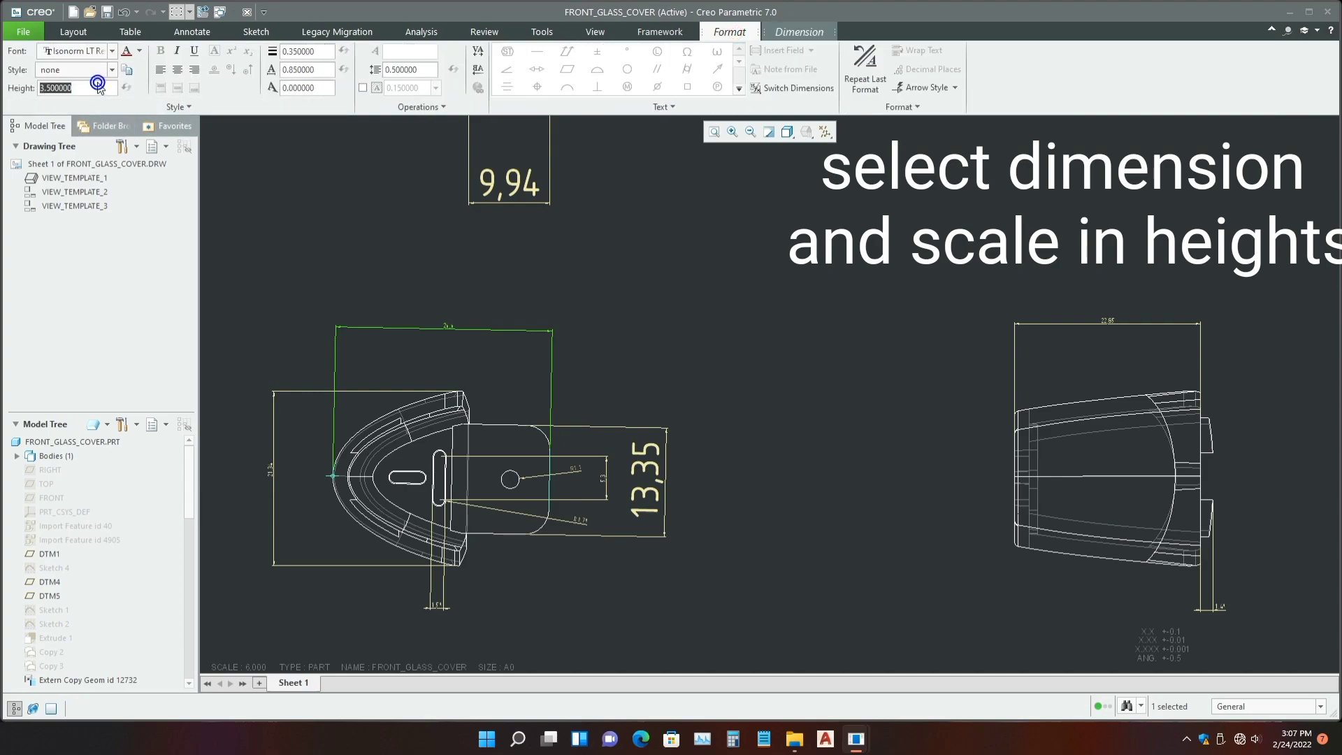
text(20)
key(Return)
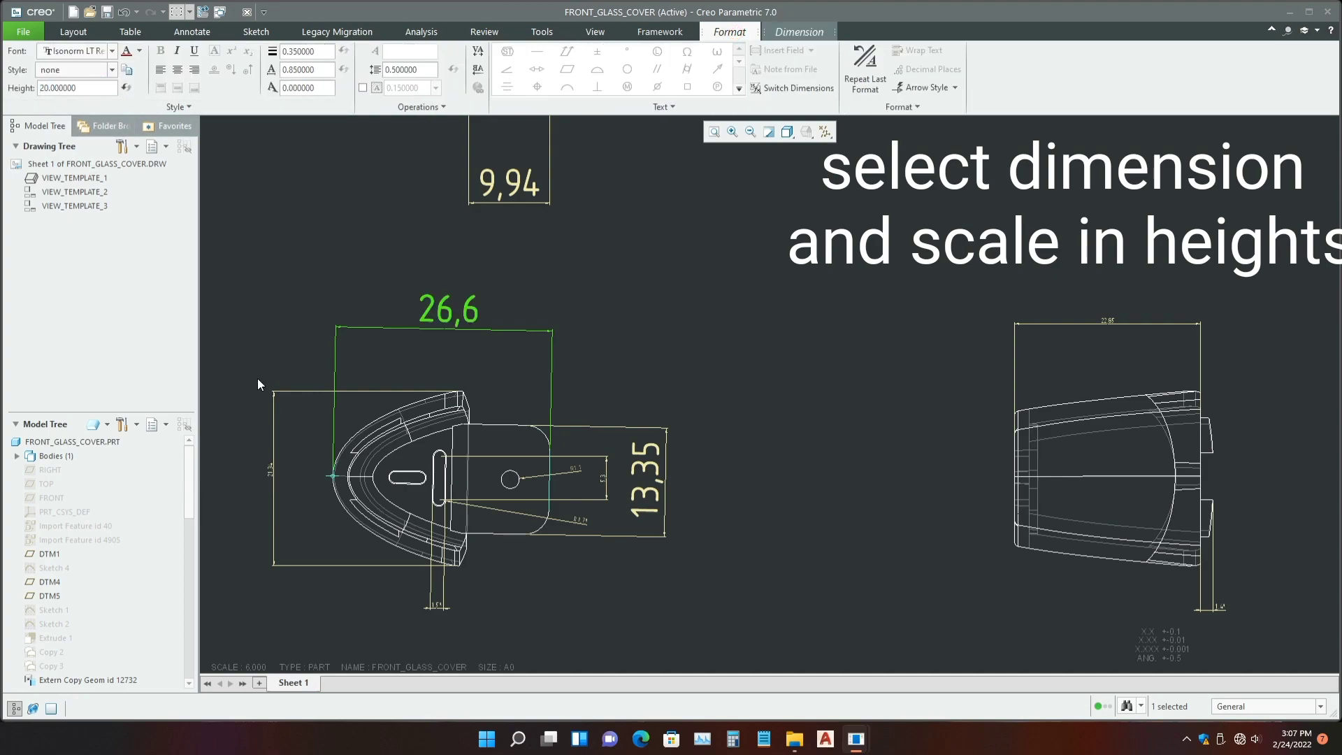
- Set text height 20 on the 21,34 and 1,59 dimensions
click(269, 469)
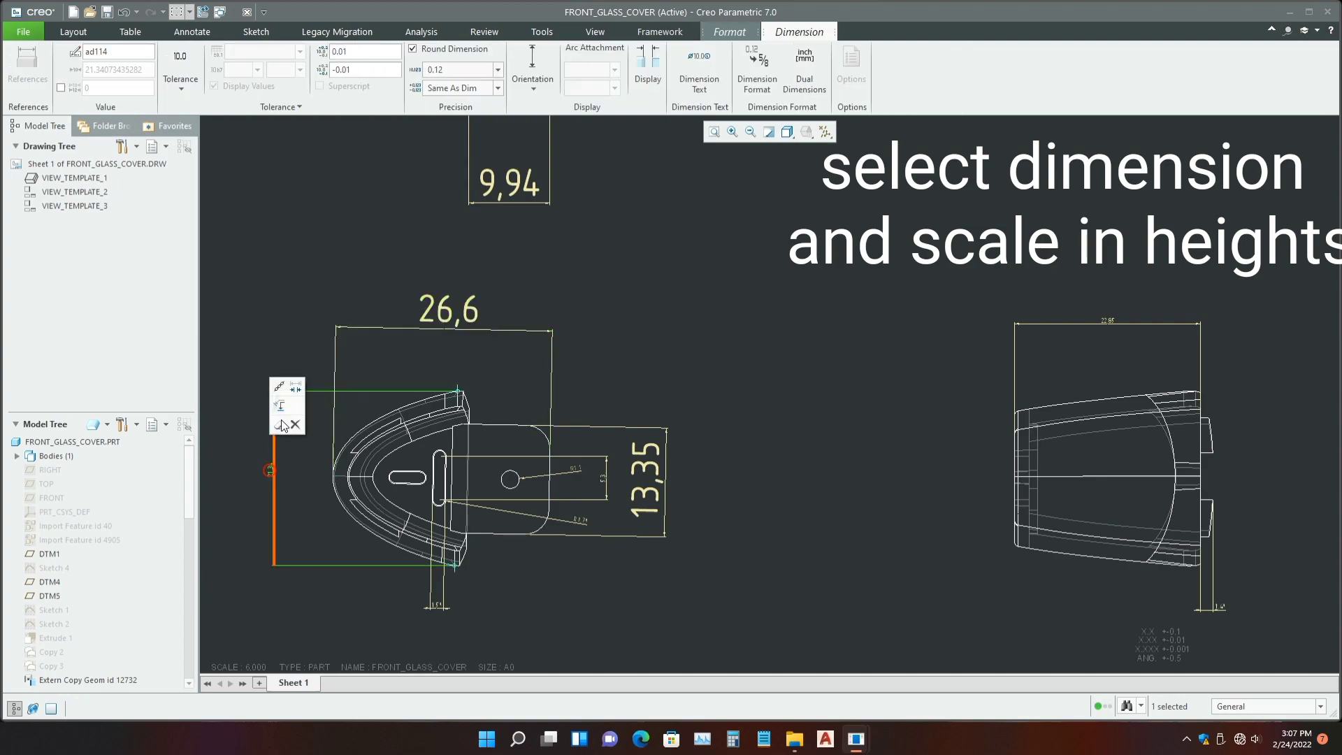
click(731, 31)
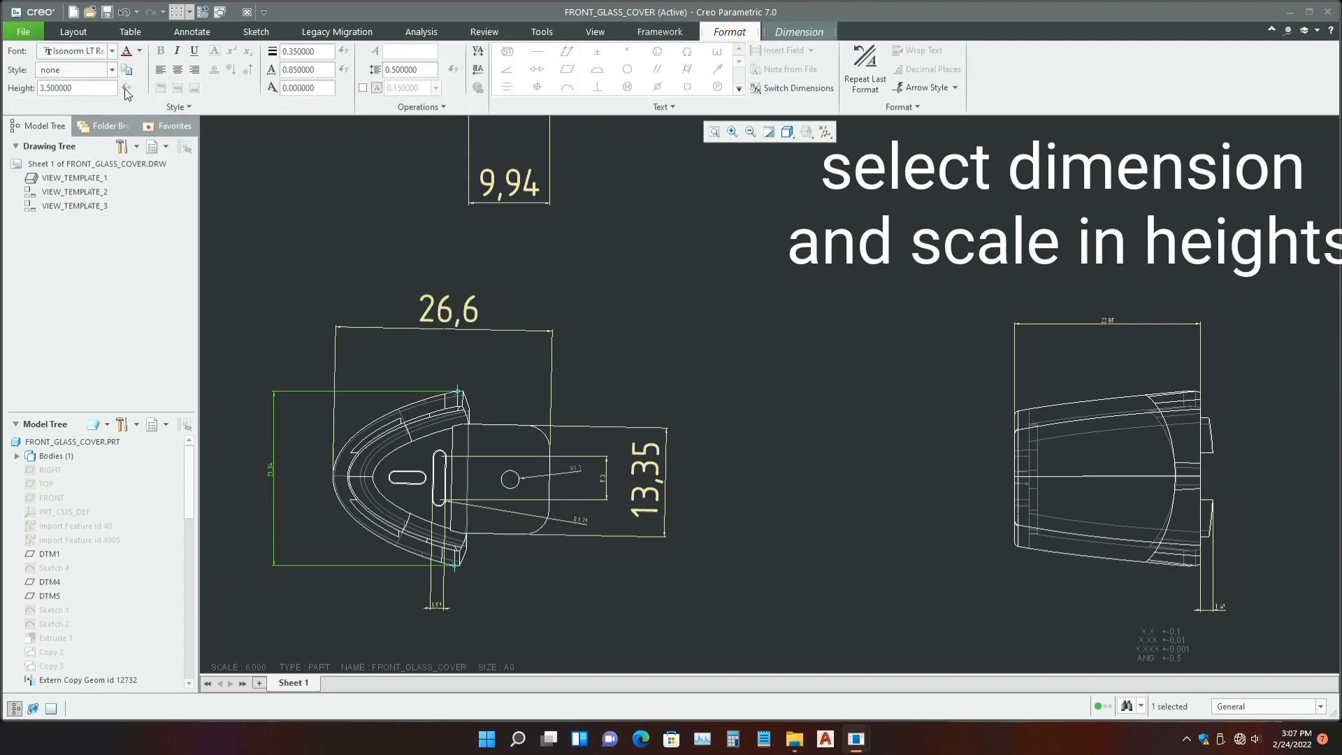
double_click(101, 93)
text(20)
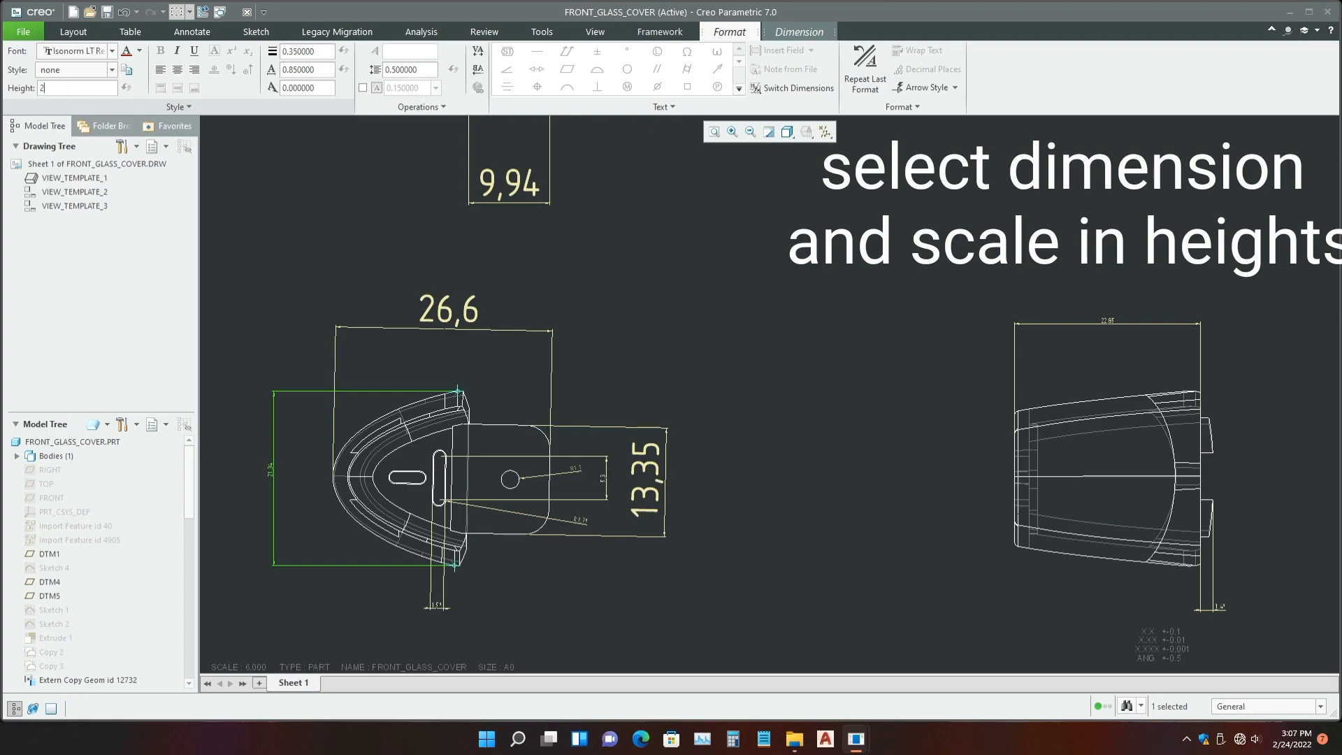
key(Return)
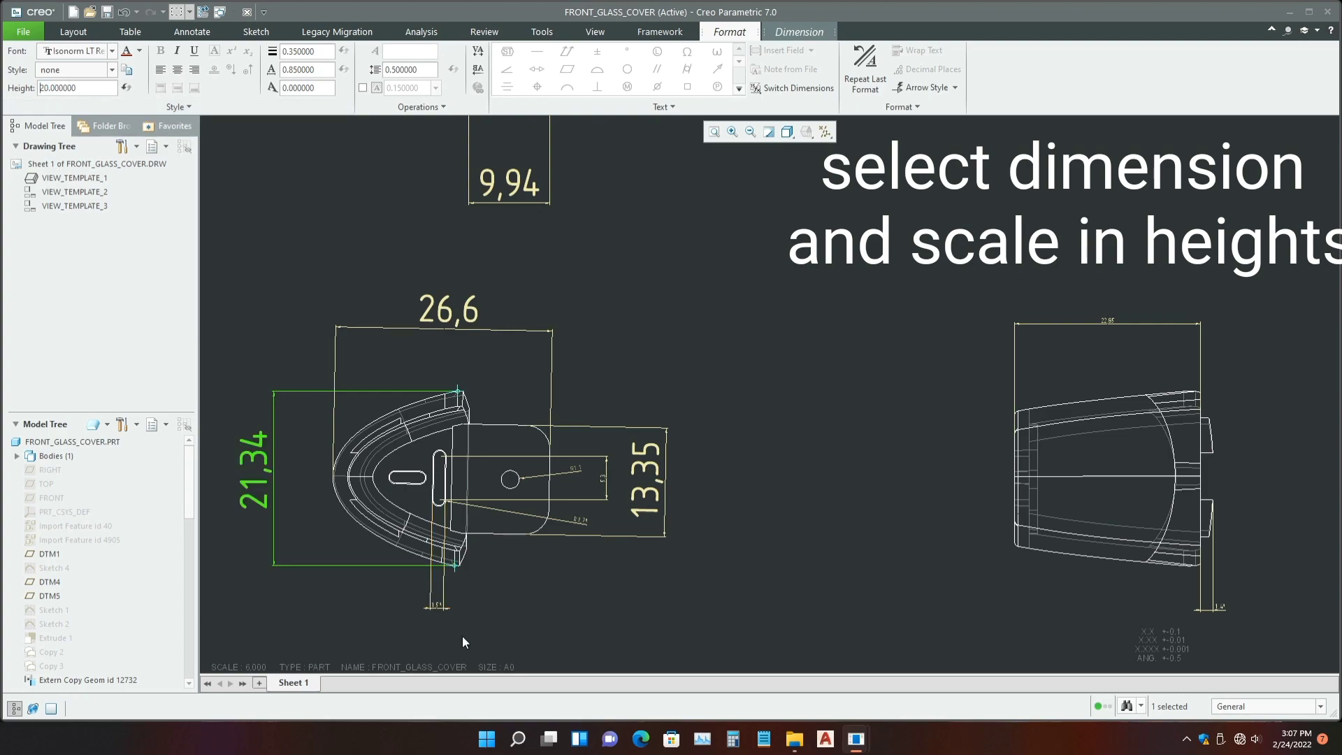
click(435, 607)
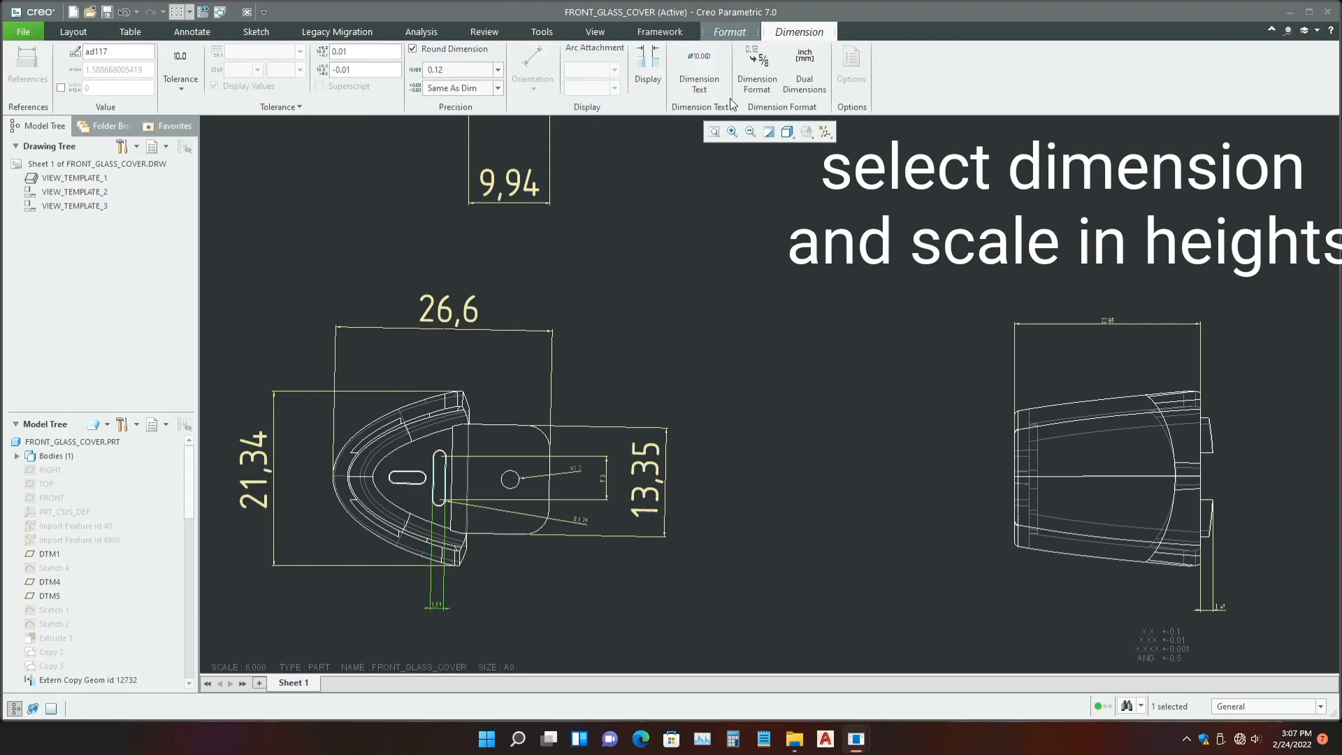
key(Escape)
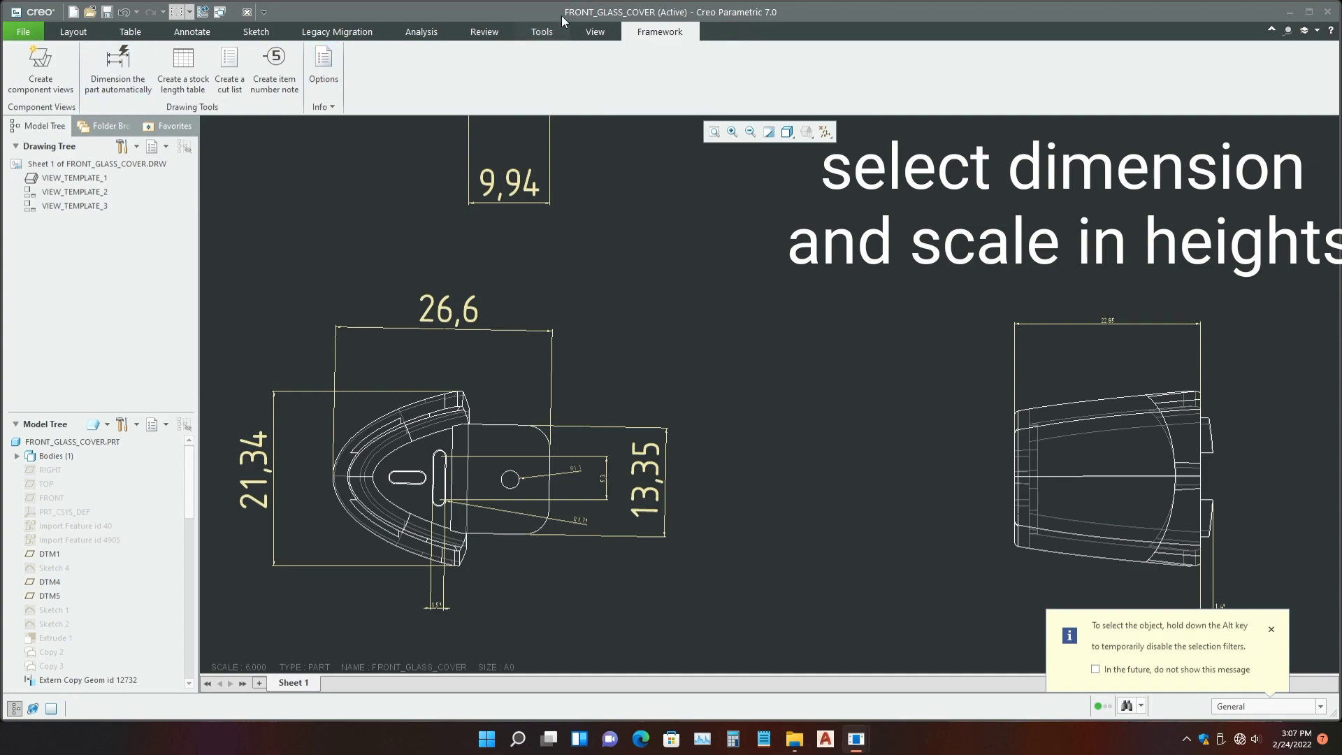
click(433, 605)
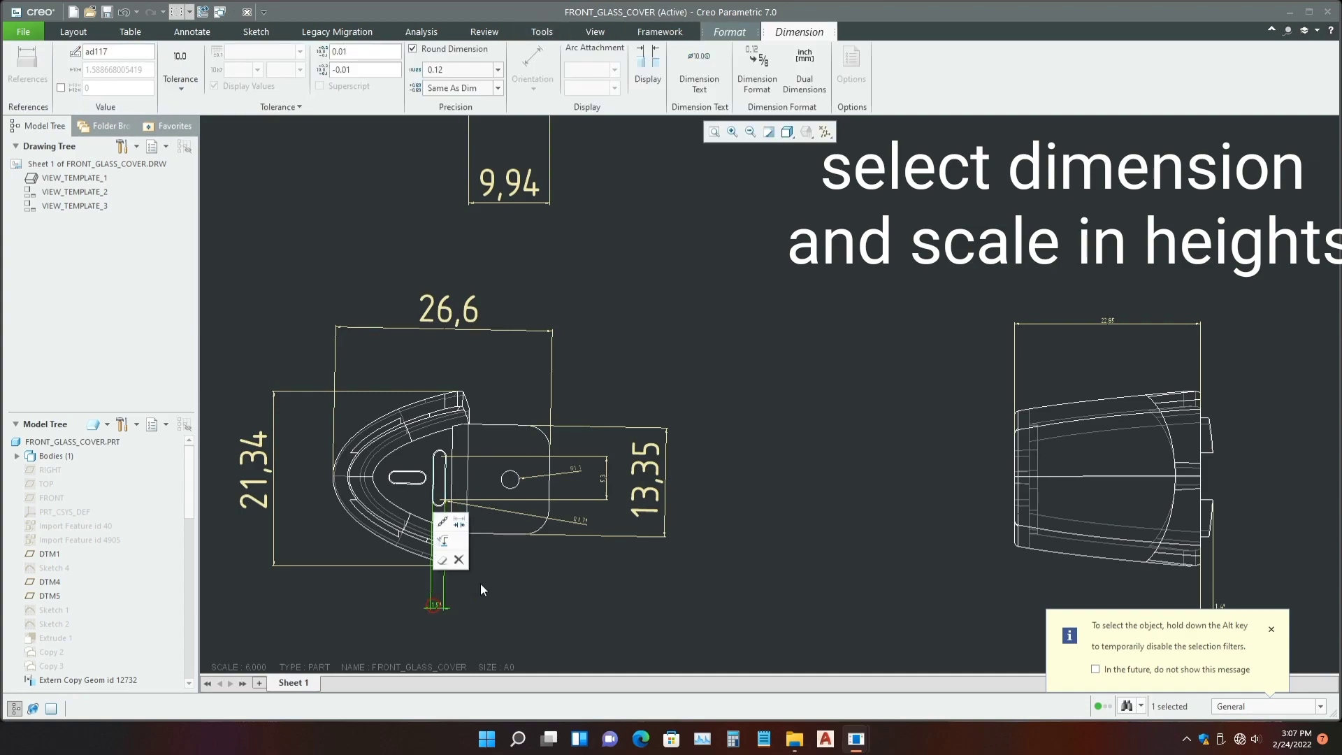
click(729, 31)
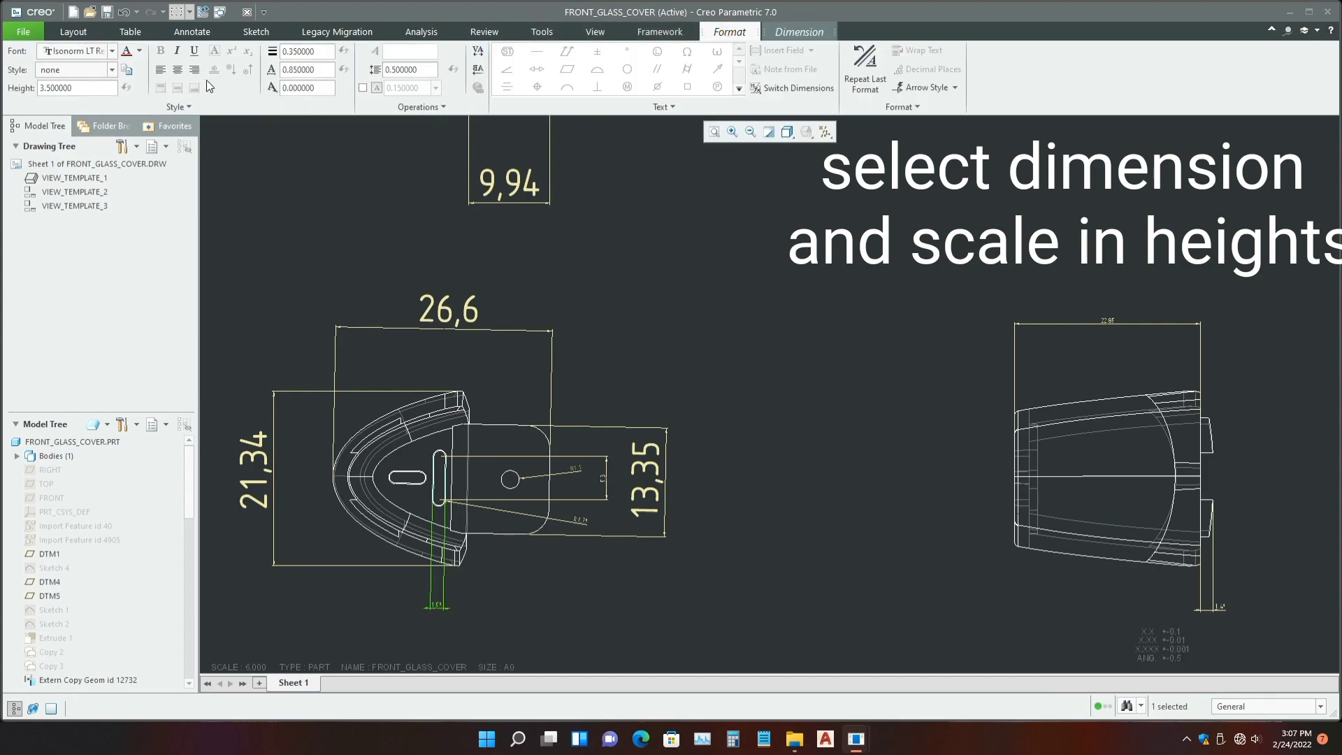
double_click(78, 89)
text(20)
key(Return)
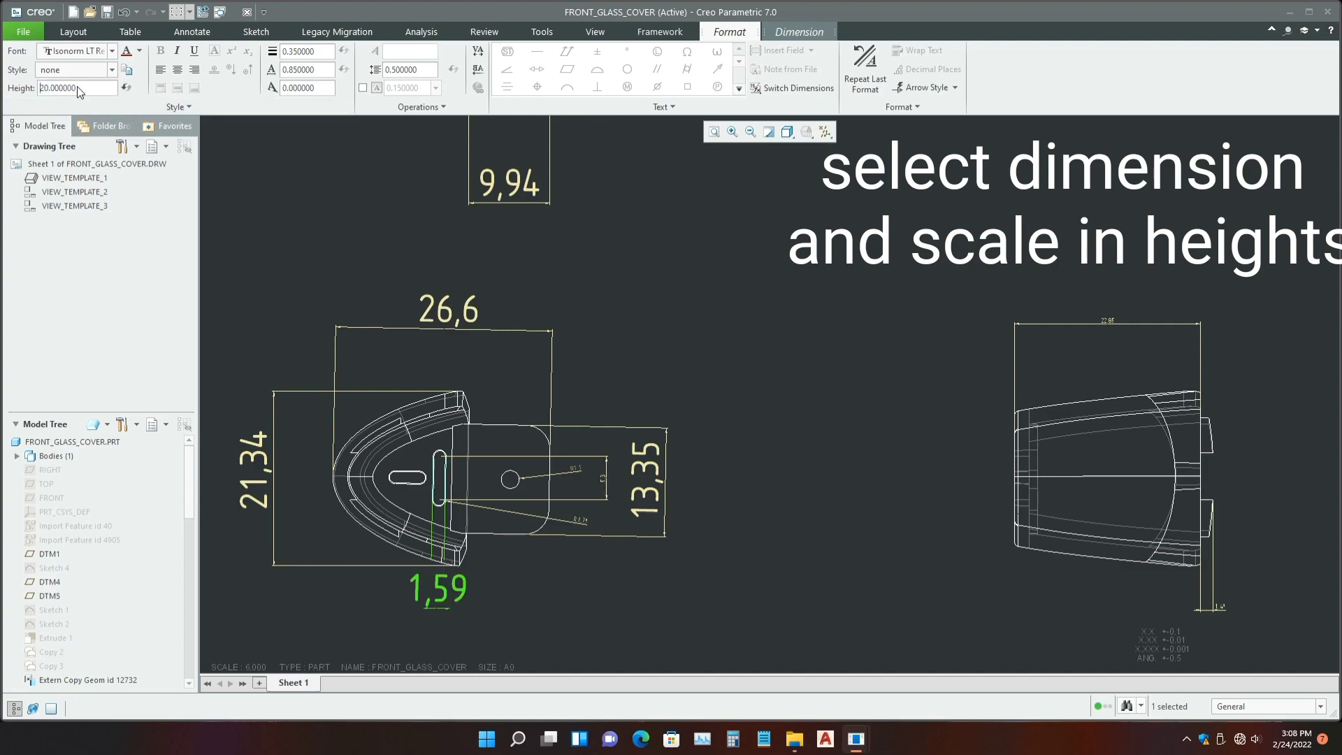
- Set R0,79 text height to 20 and move it down-right, clear of 13,35
click(583, 523)
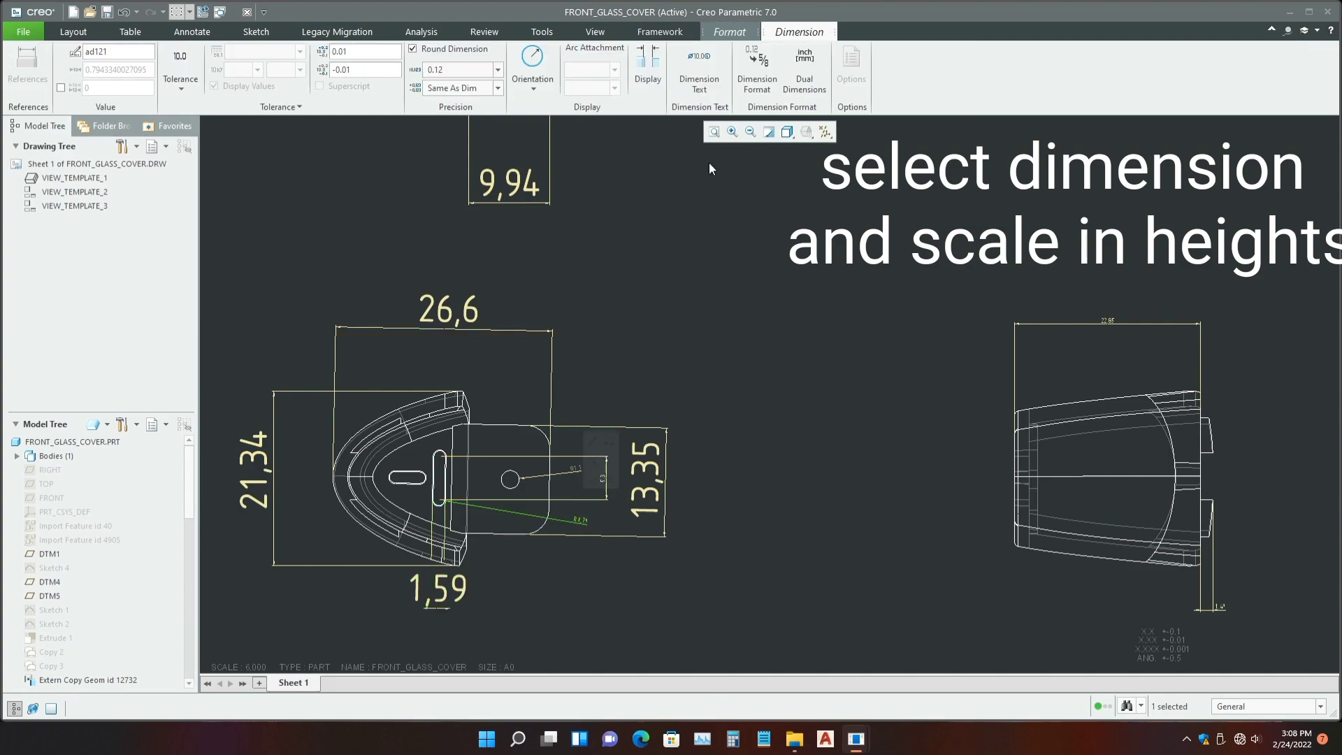
click(730, 32)
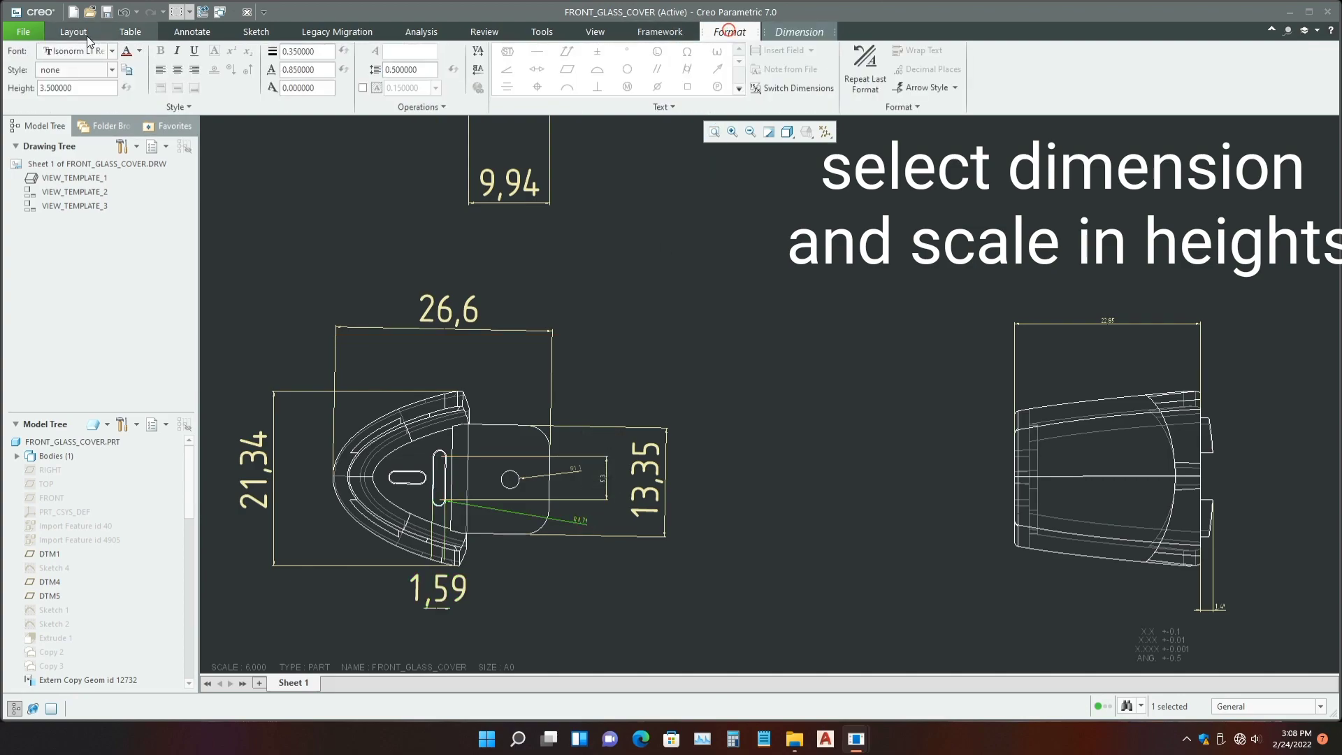
double_click(78, 89)
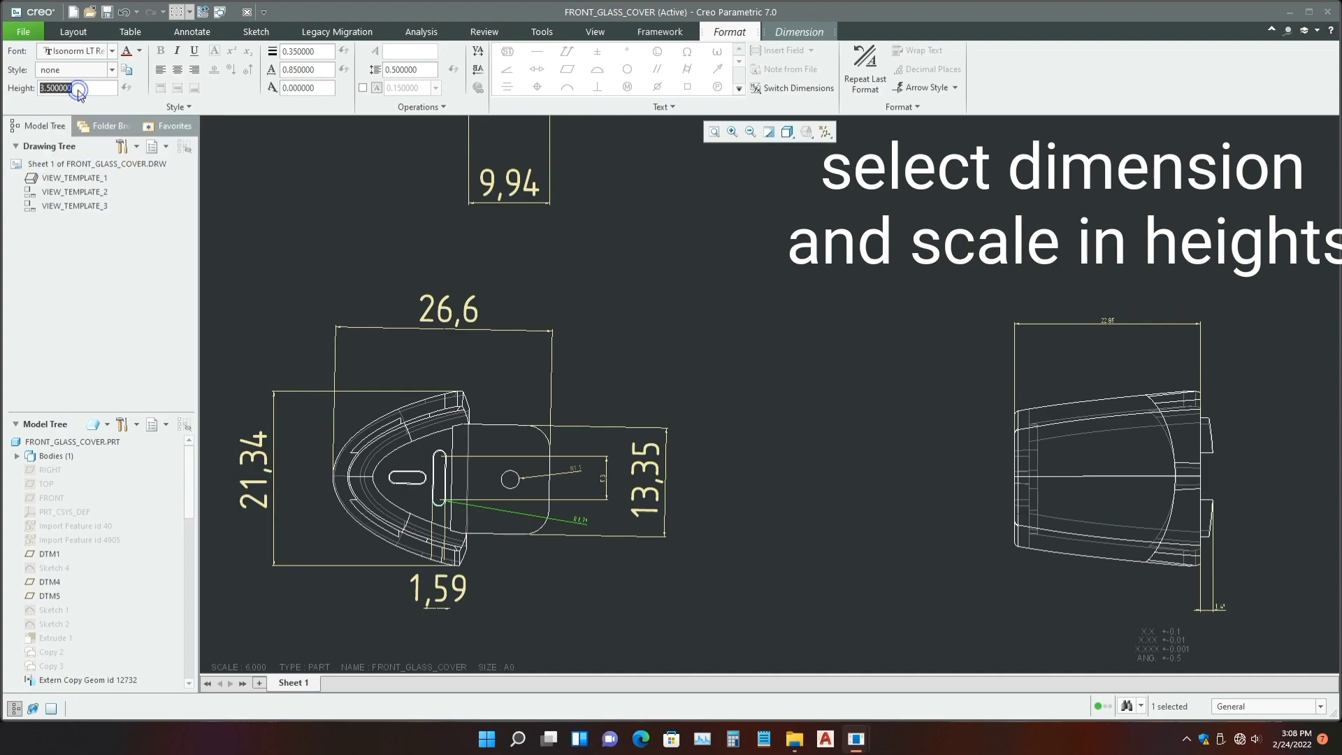
text(20)
key(Return)
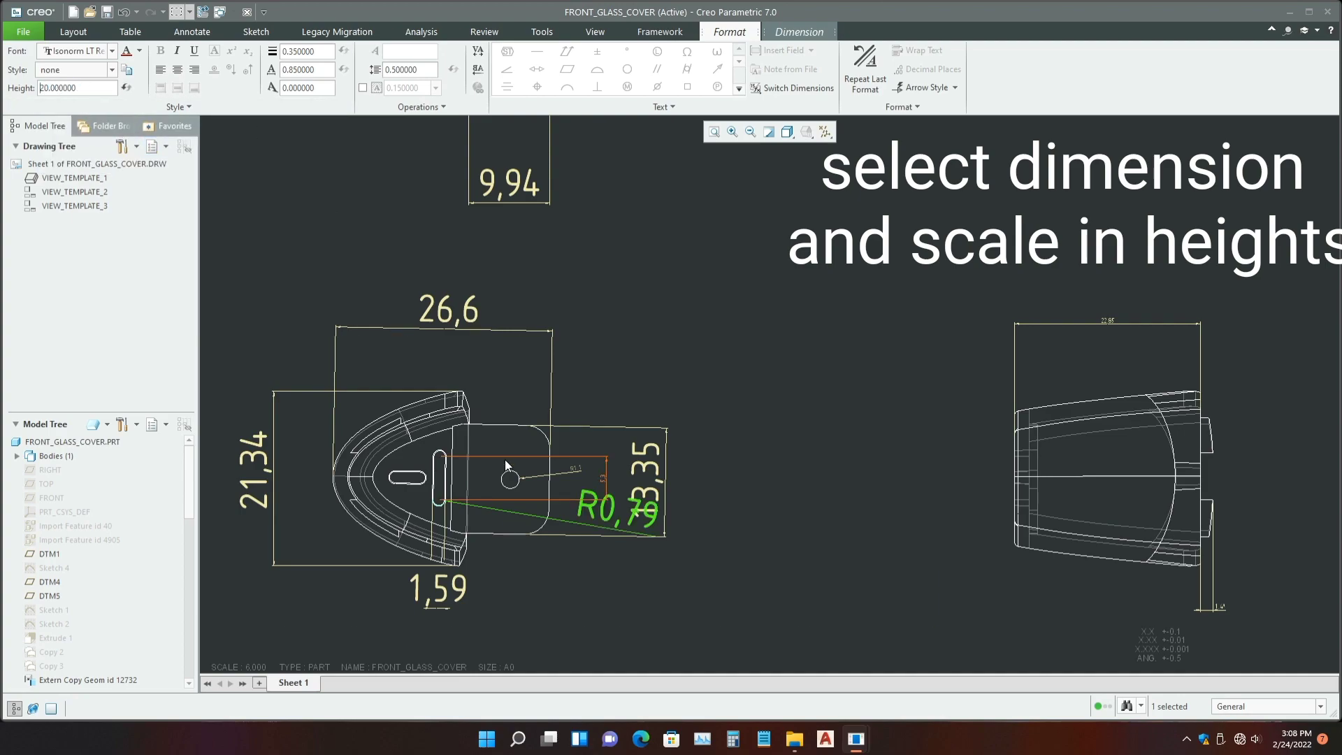
drag(587, 515, 642, 595)
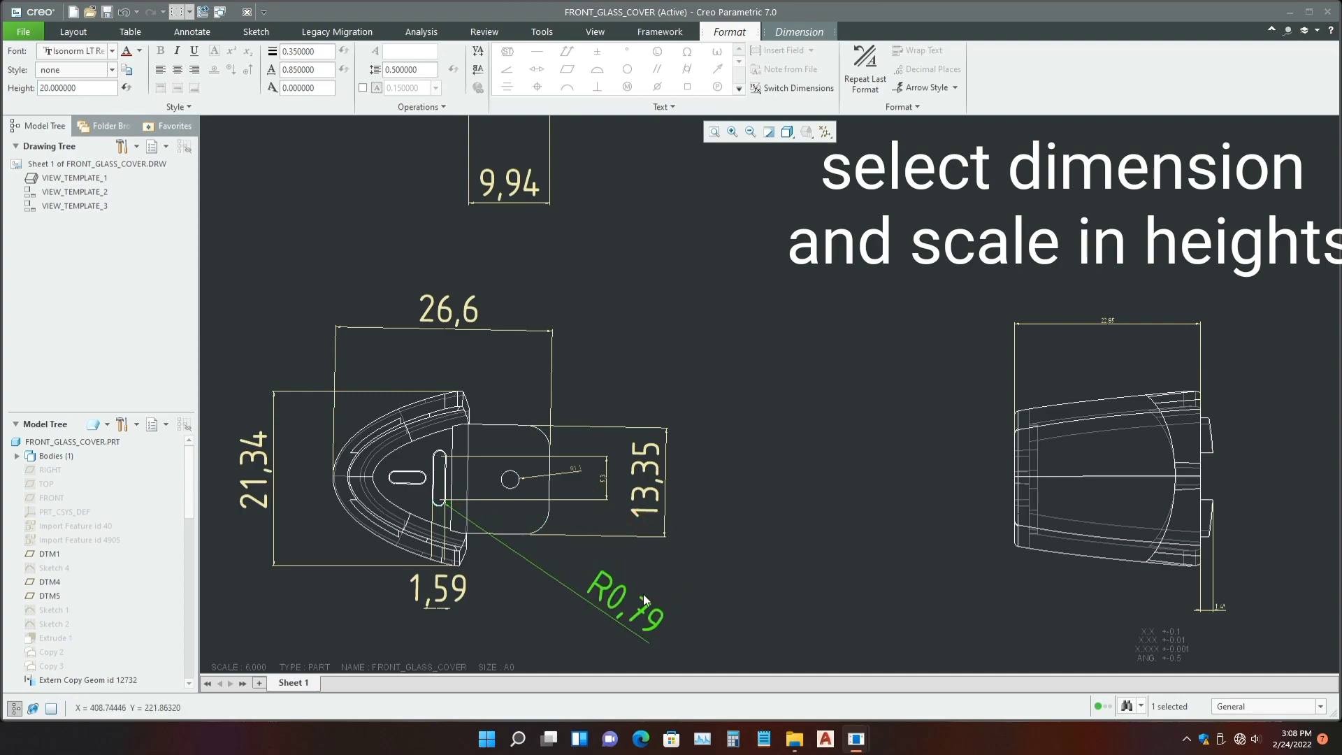
- Set text height 20 on the 5,3 dimension and the hole's R1,1 radius
click(605, 479)
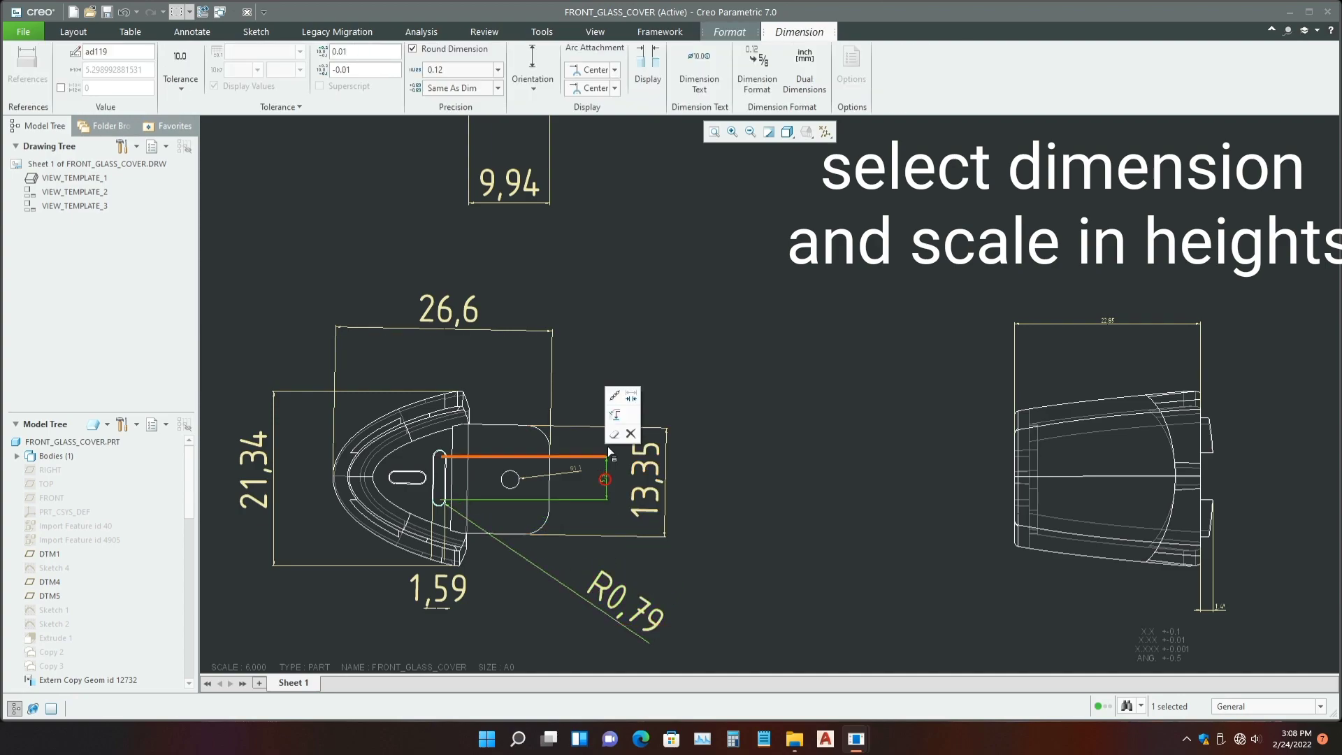
click(727, 34)
double_click(83, 85)
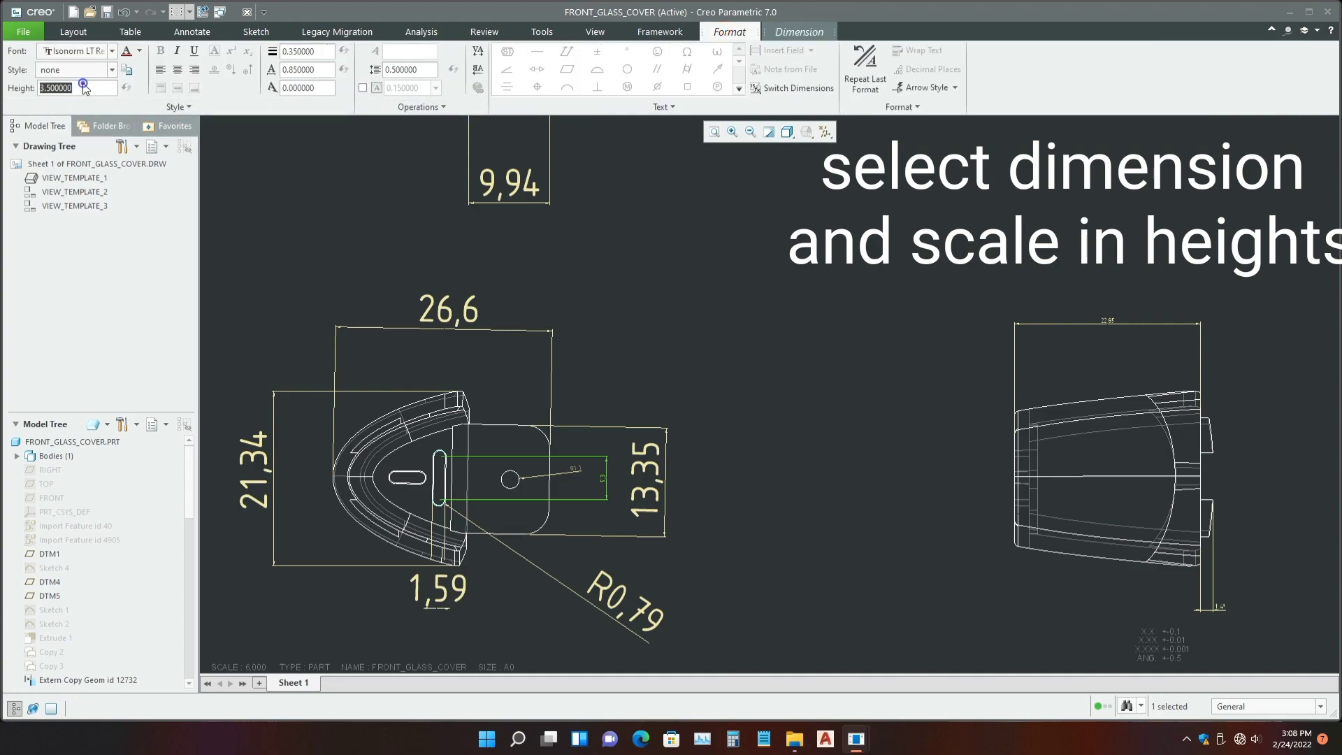
text(20)
key(Return)
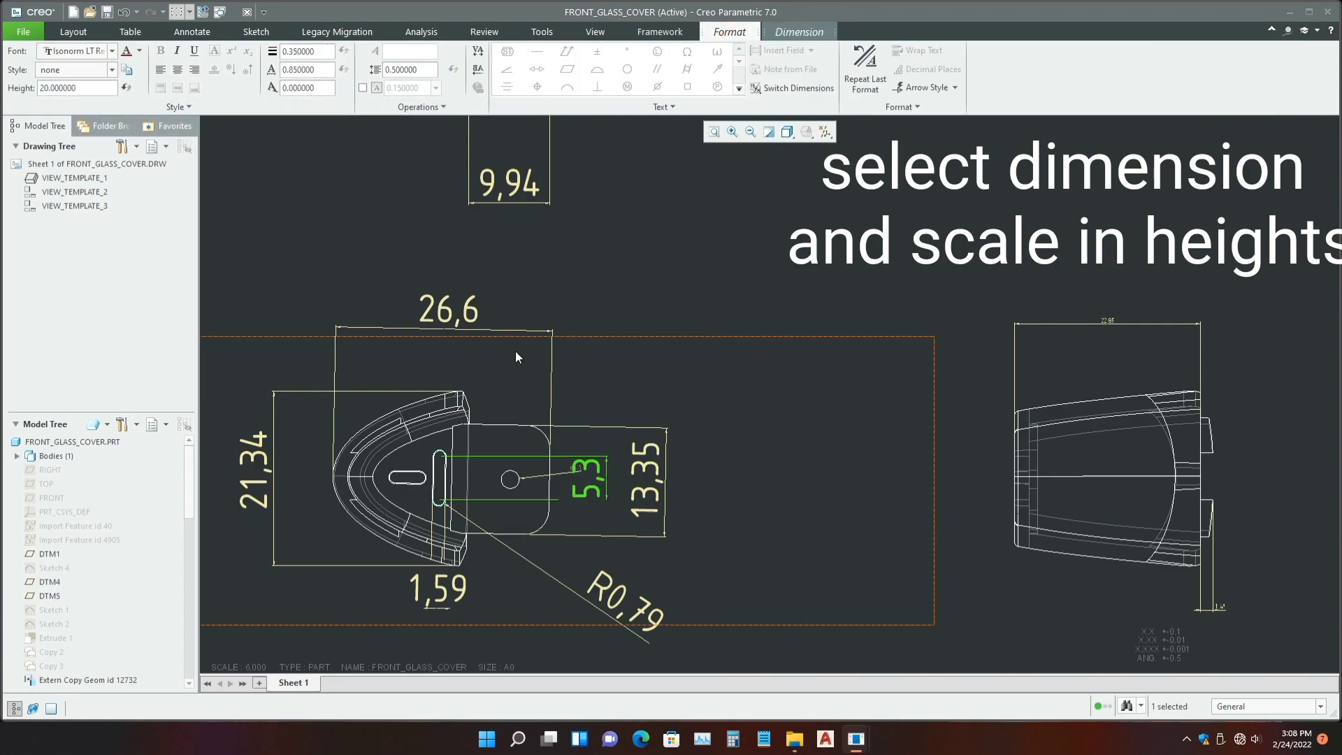
click(549, 478)
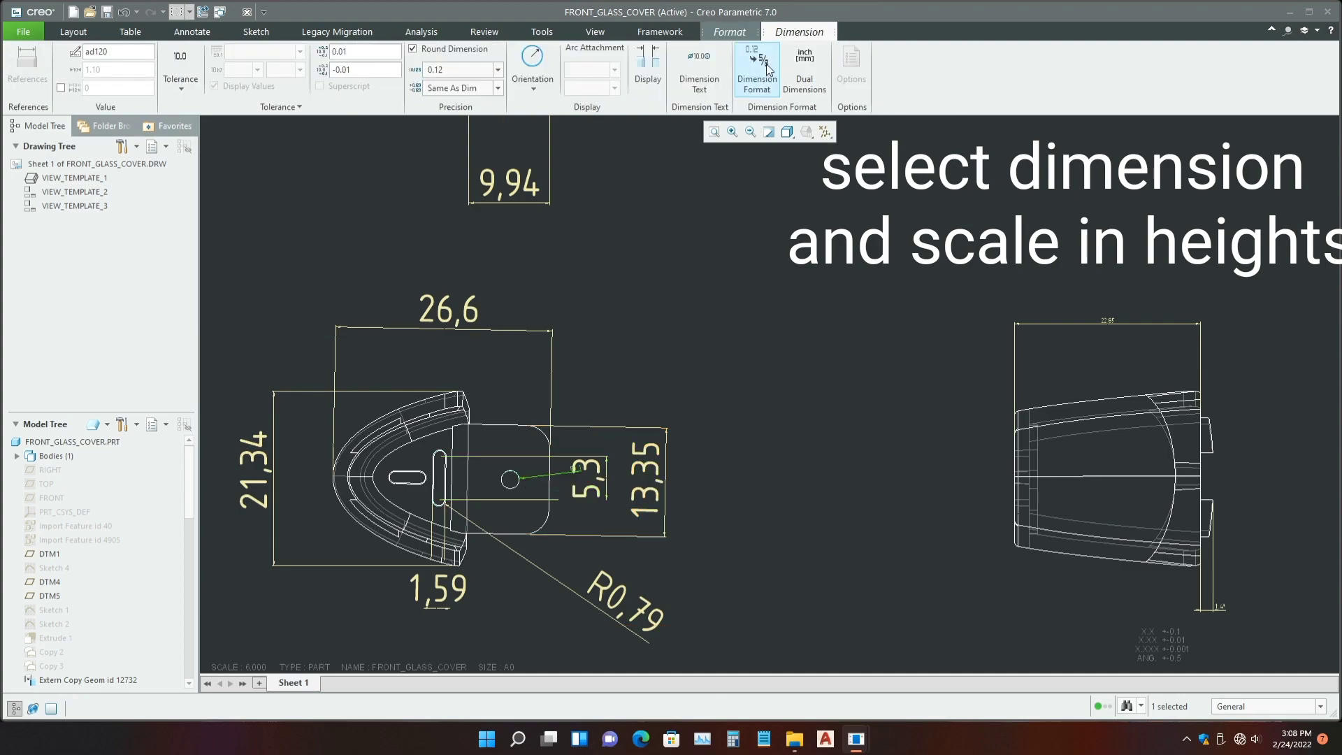
click(720, 28)
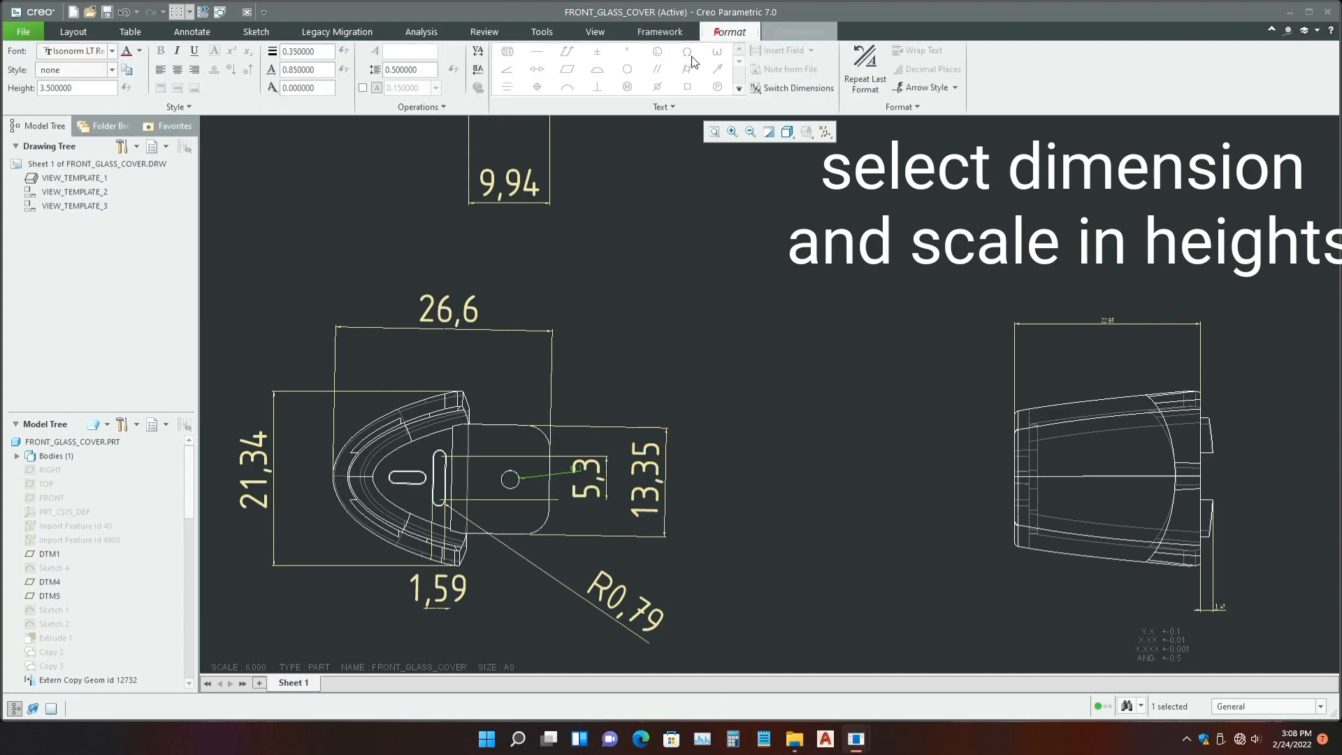
double_click(90, 90)
text(20)
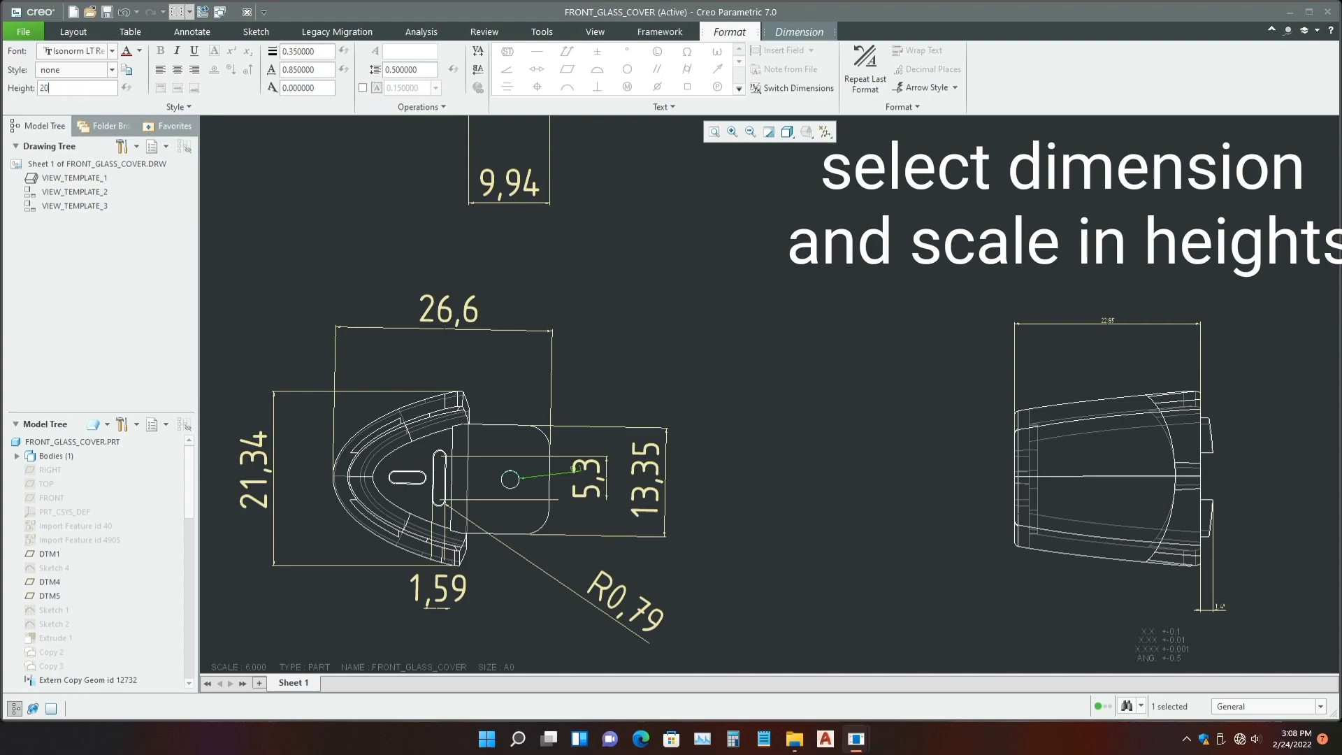
key(Return)
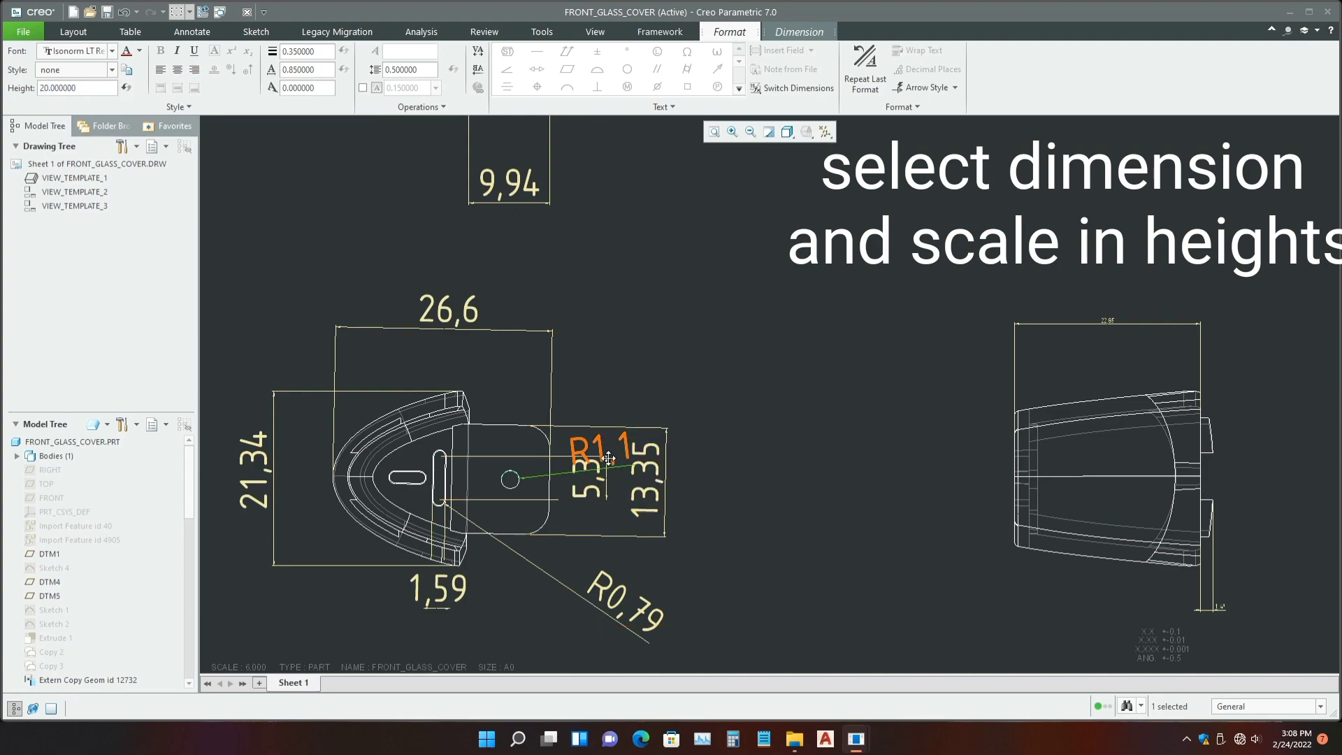
- Move R1,1 up away from the part and 13,35 further right
drag(611, 458, 629, 331)
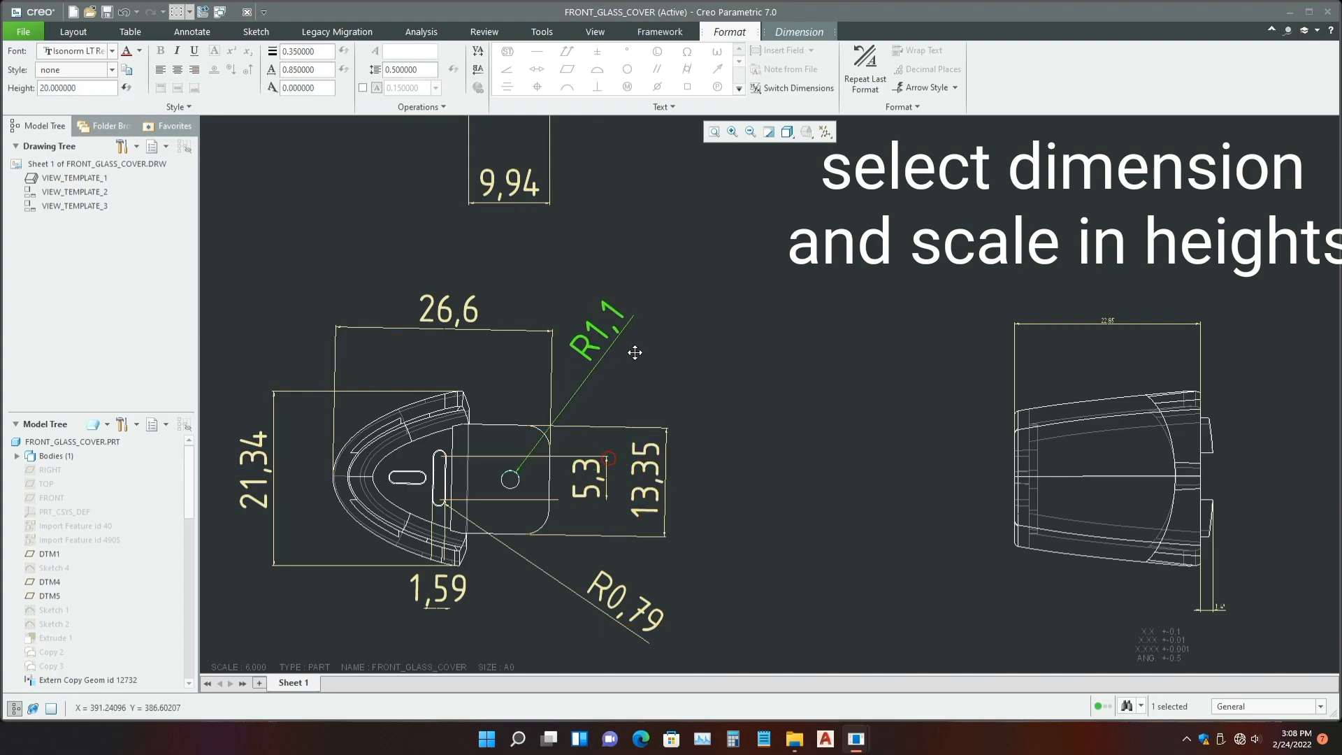
click(667, 482)
drag(666, 482, 741, 482)
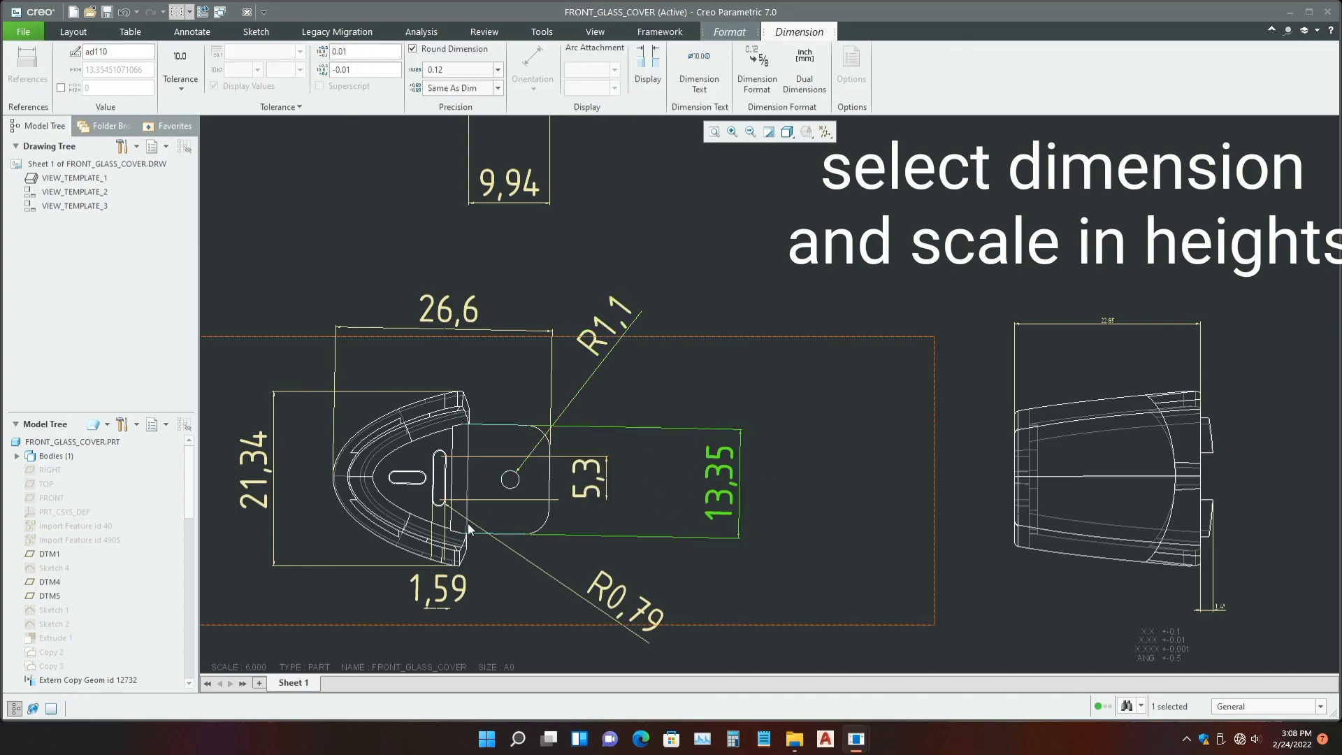
- Set the side view's 1,49 dimension text height to 20
scroll(577, 515, down, 1)
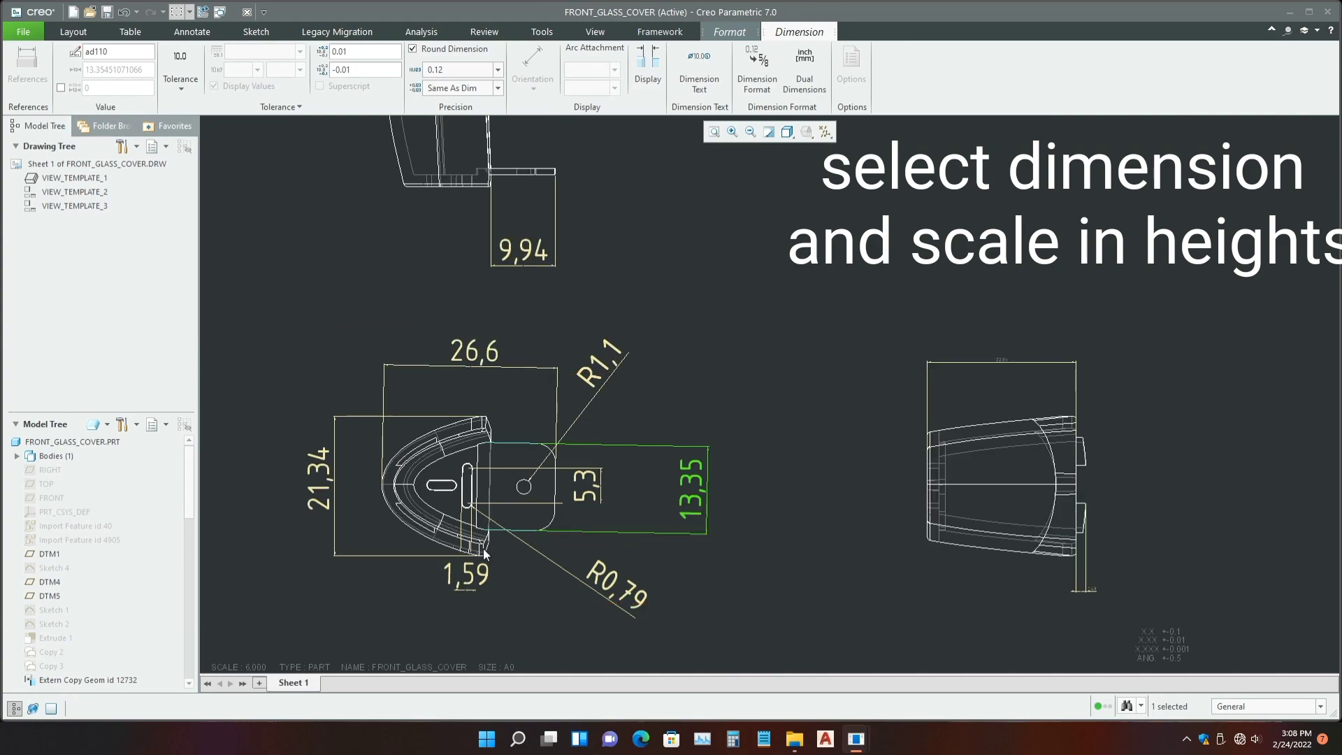
scroll(470, 543, up, 4)
scroll(542, 477, down, 2)
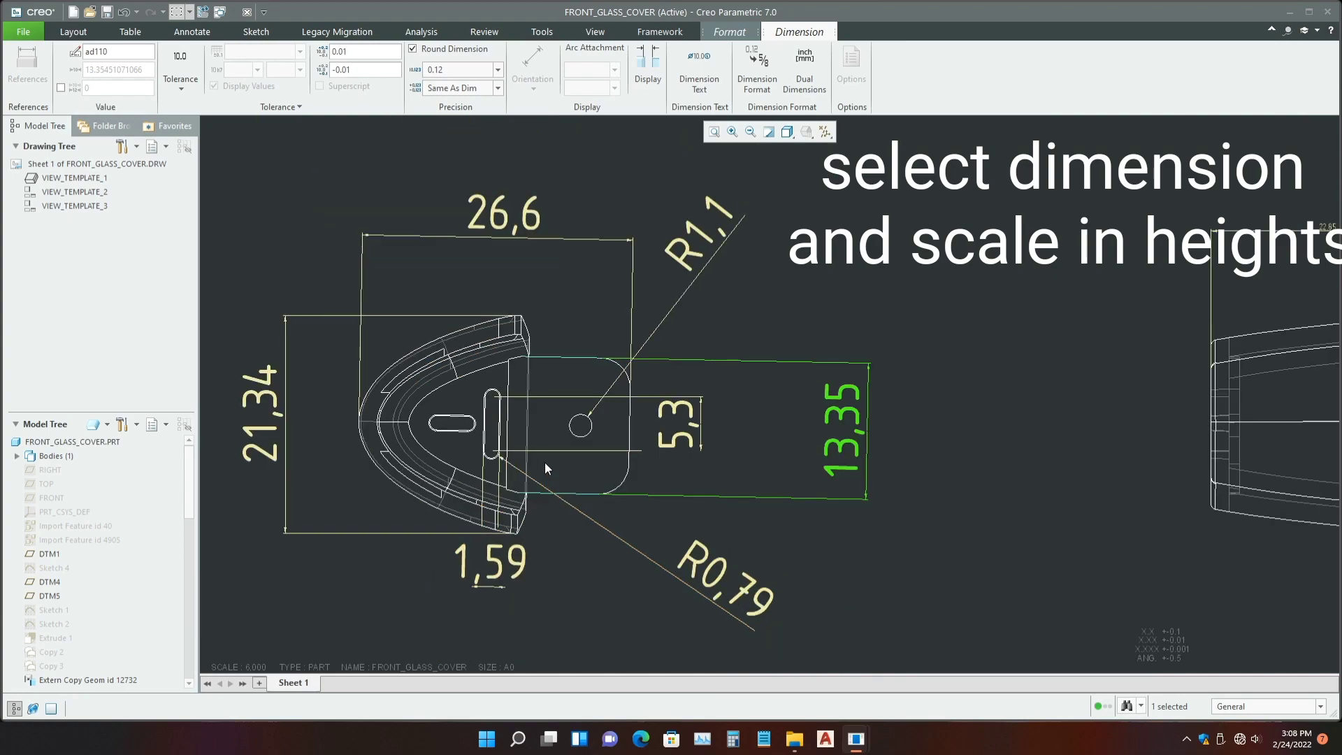
scroll(545, 467, down, 2)
scroll(428, 499, down, 1)
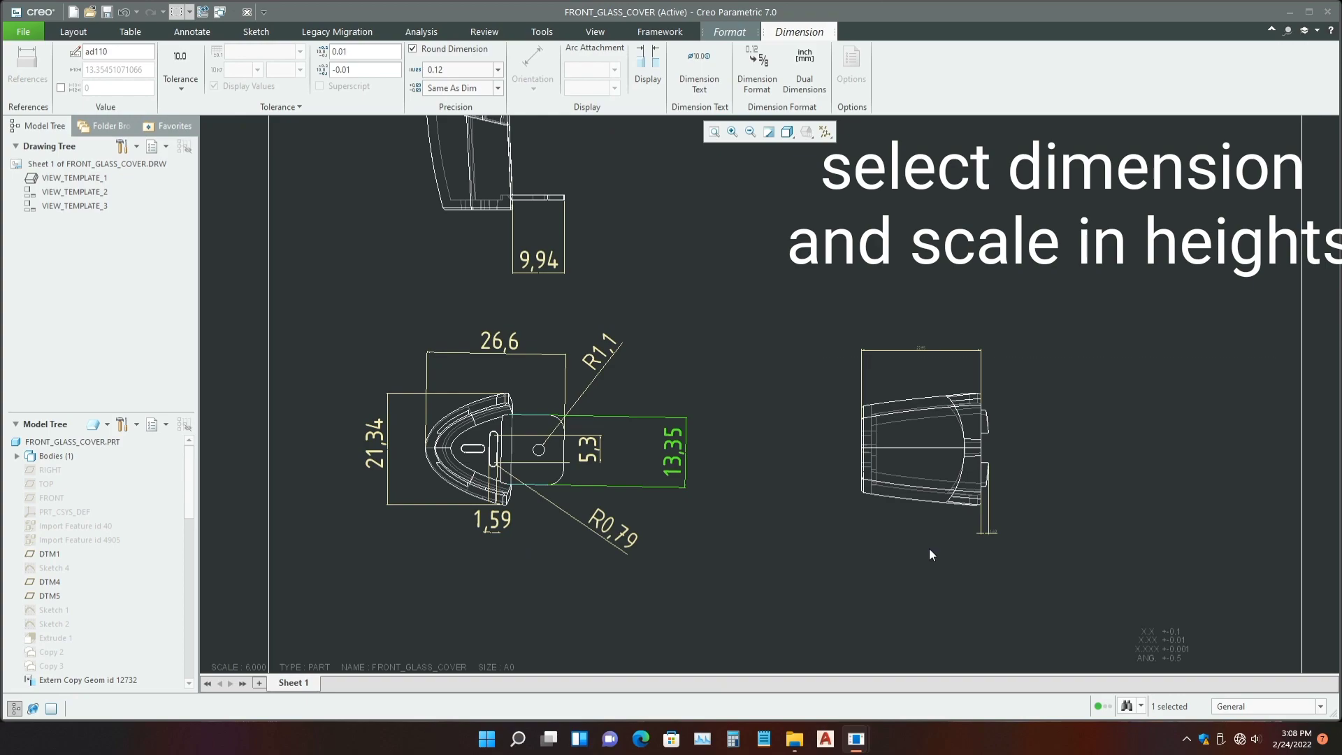
click(989, 530)
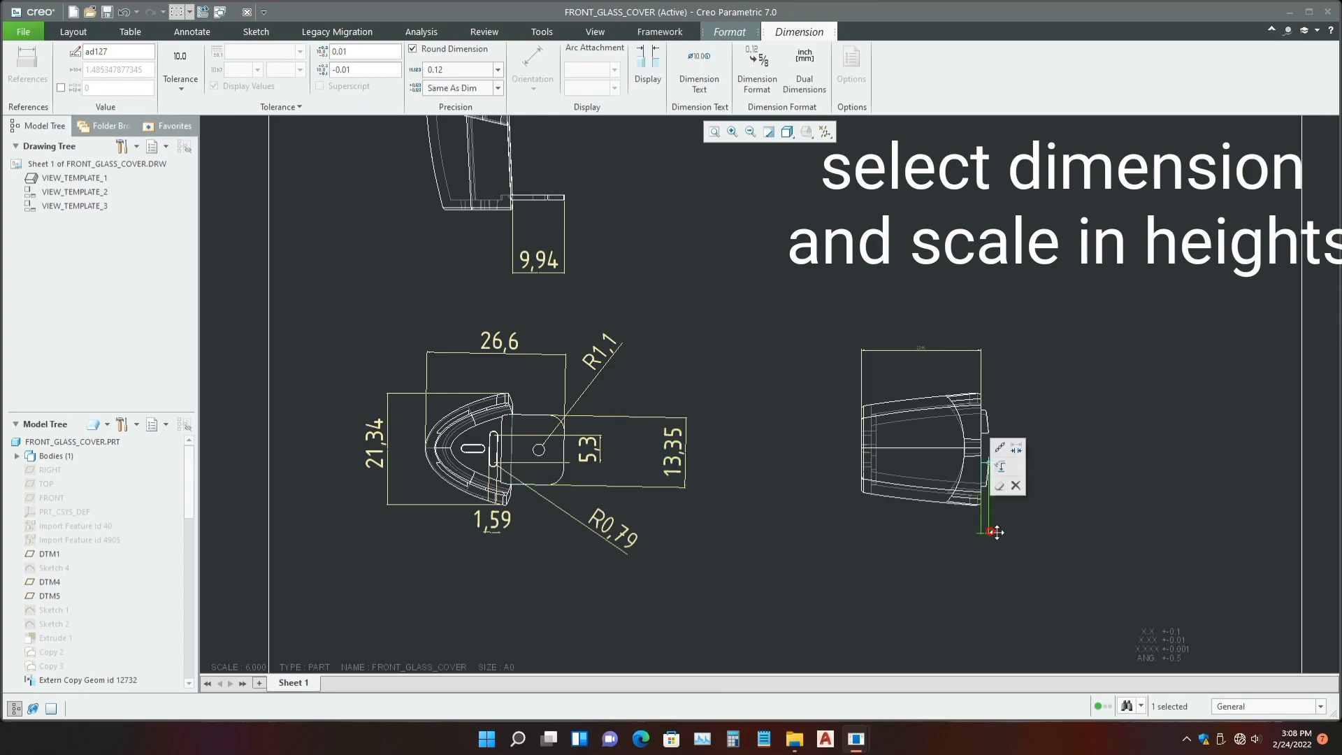
scroll(990, 530, up, 2)
scroll(972, 520, up, 2)
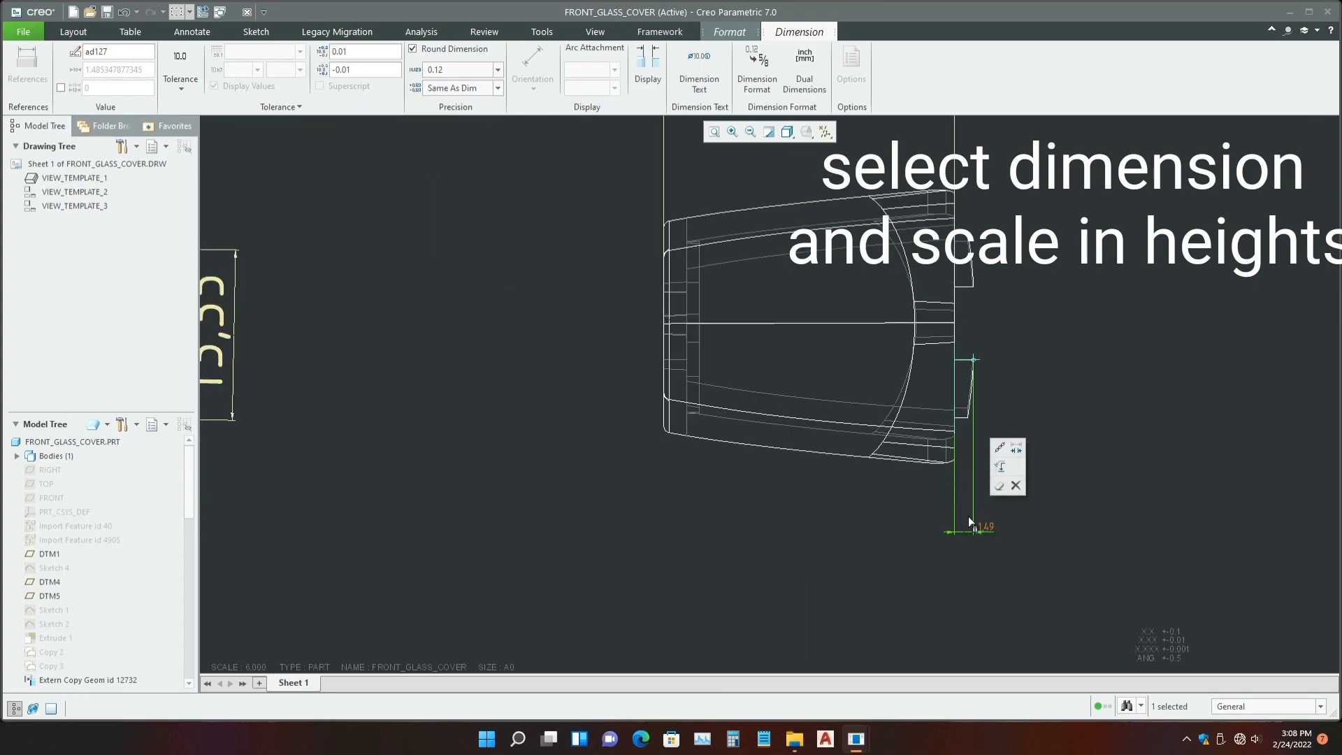
click(730, 32)
double_click(70, 88)
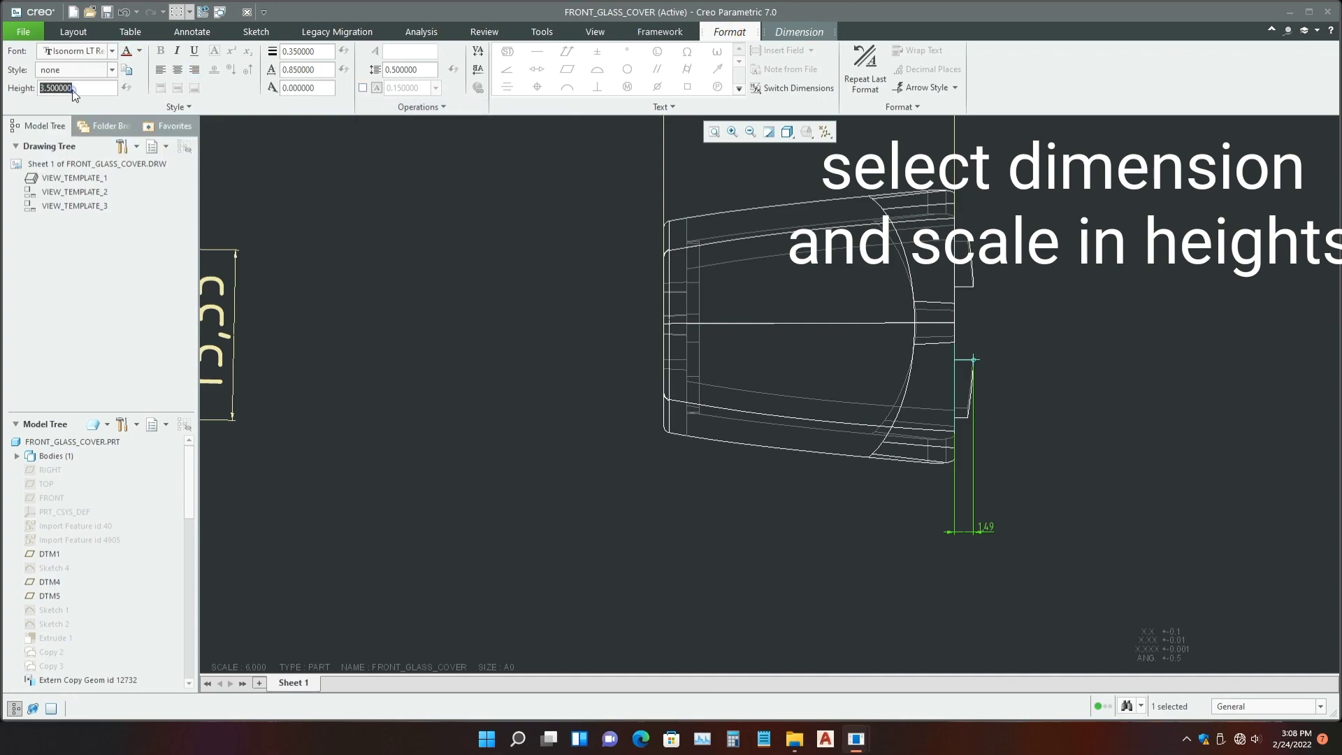
text(20)
key(Return)
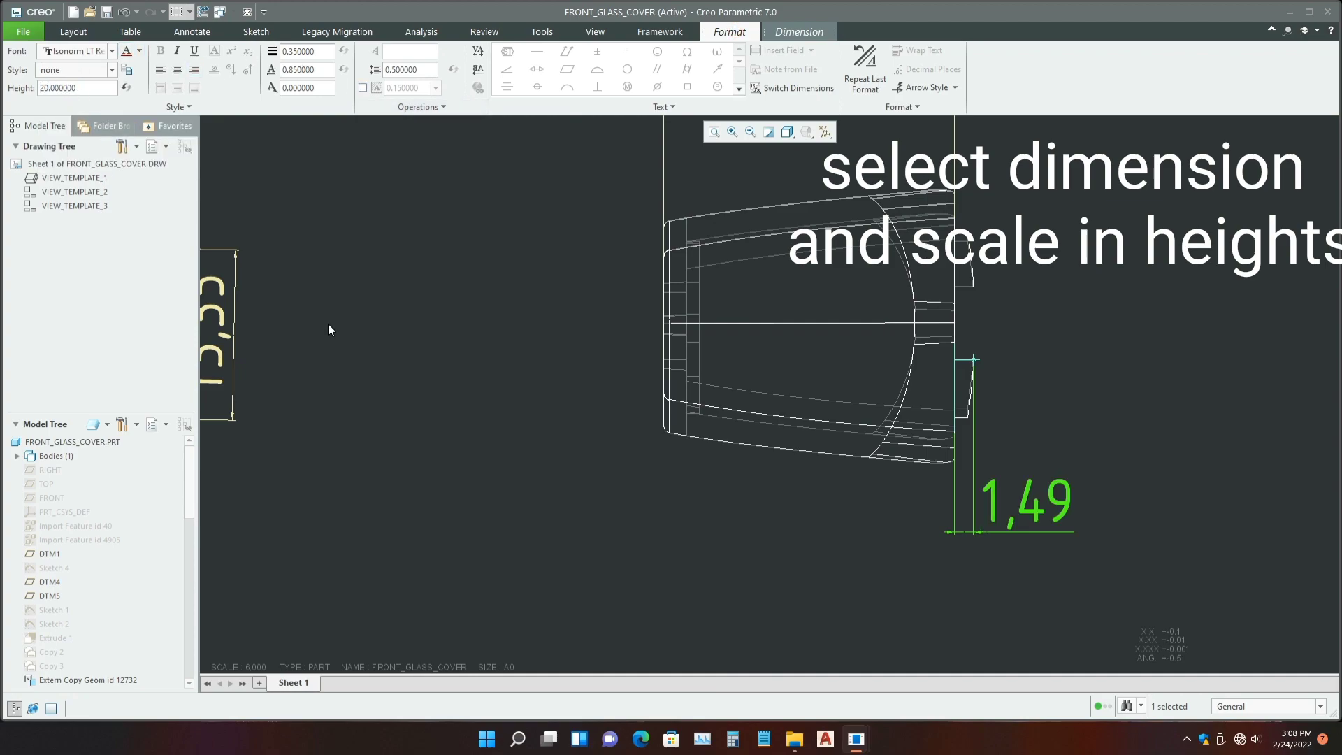
- Set the 22,85 width dimension text height to 20, then deselect it
scroll(361, 391, down, 3)
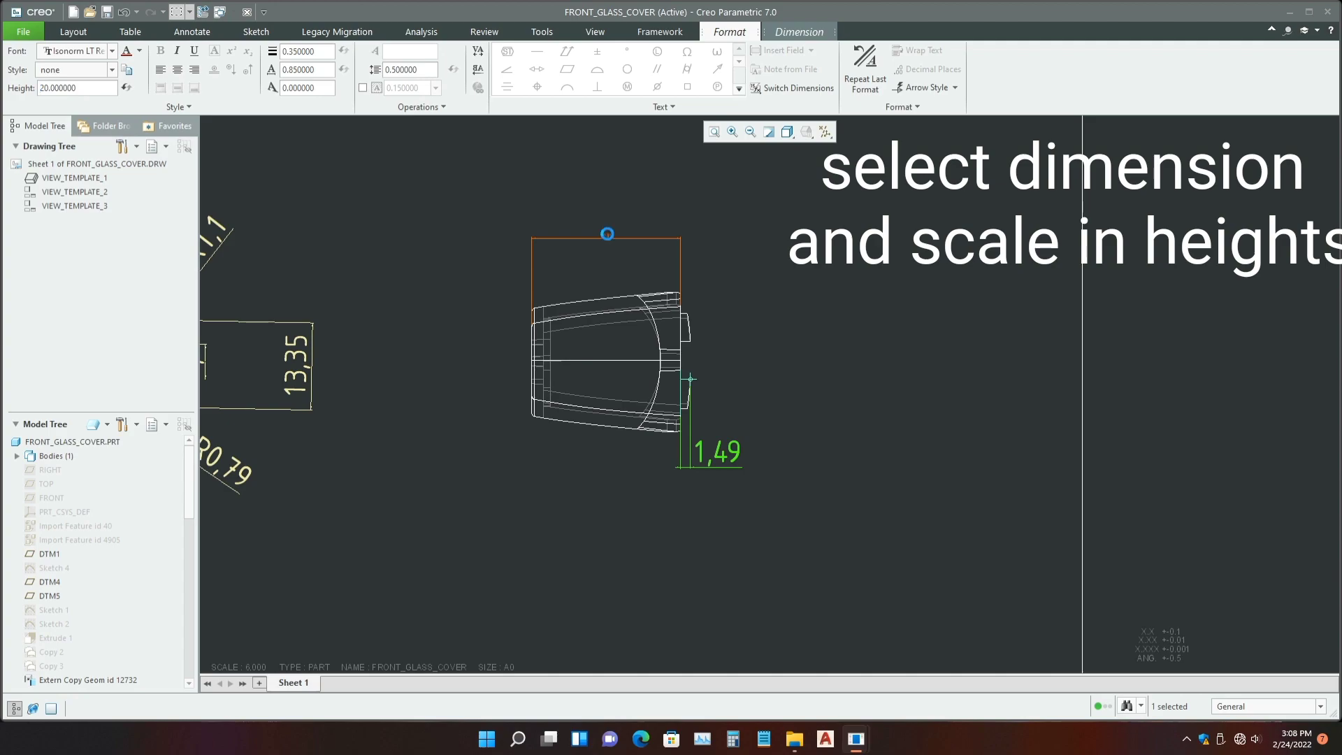
click(607, 236)
click(742, 31)
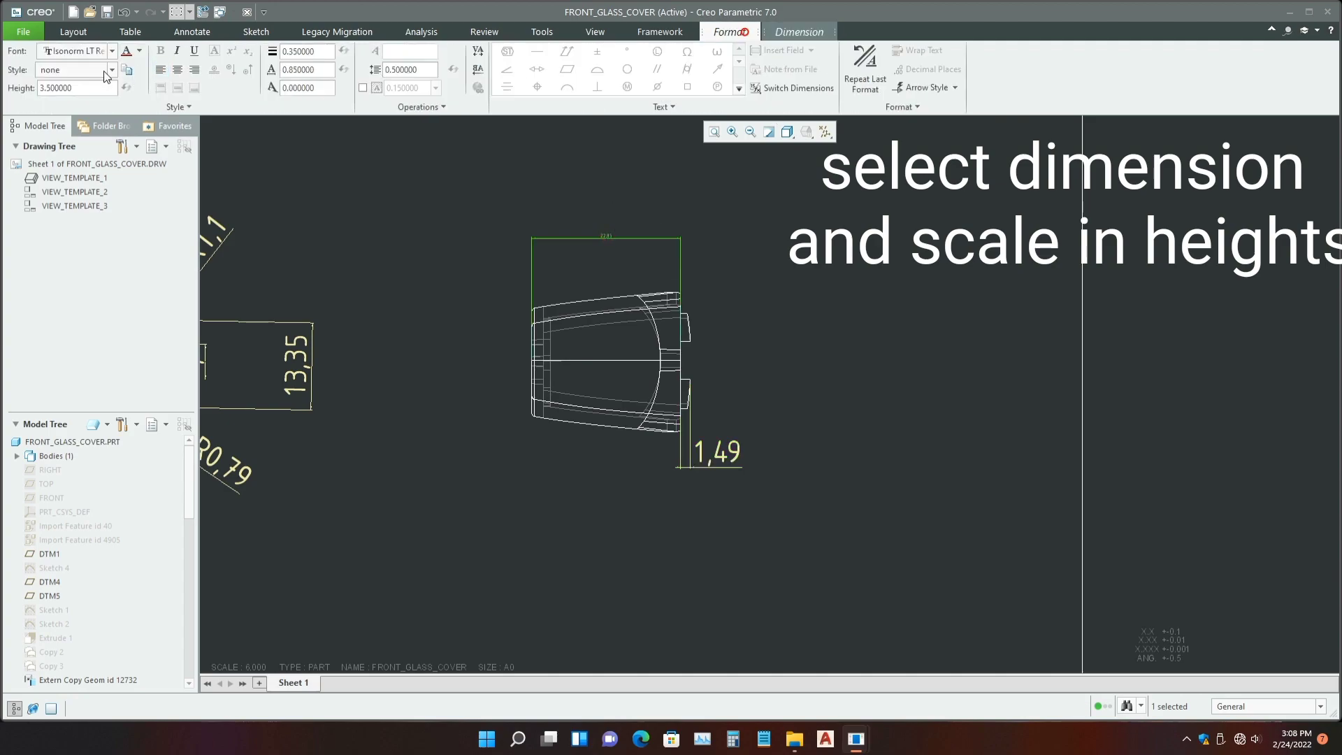
double_click(86, 87)
text(2)
text(0)
key(Return)
scroll(740, 463, down, 2)
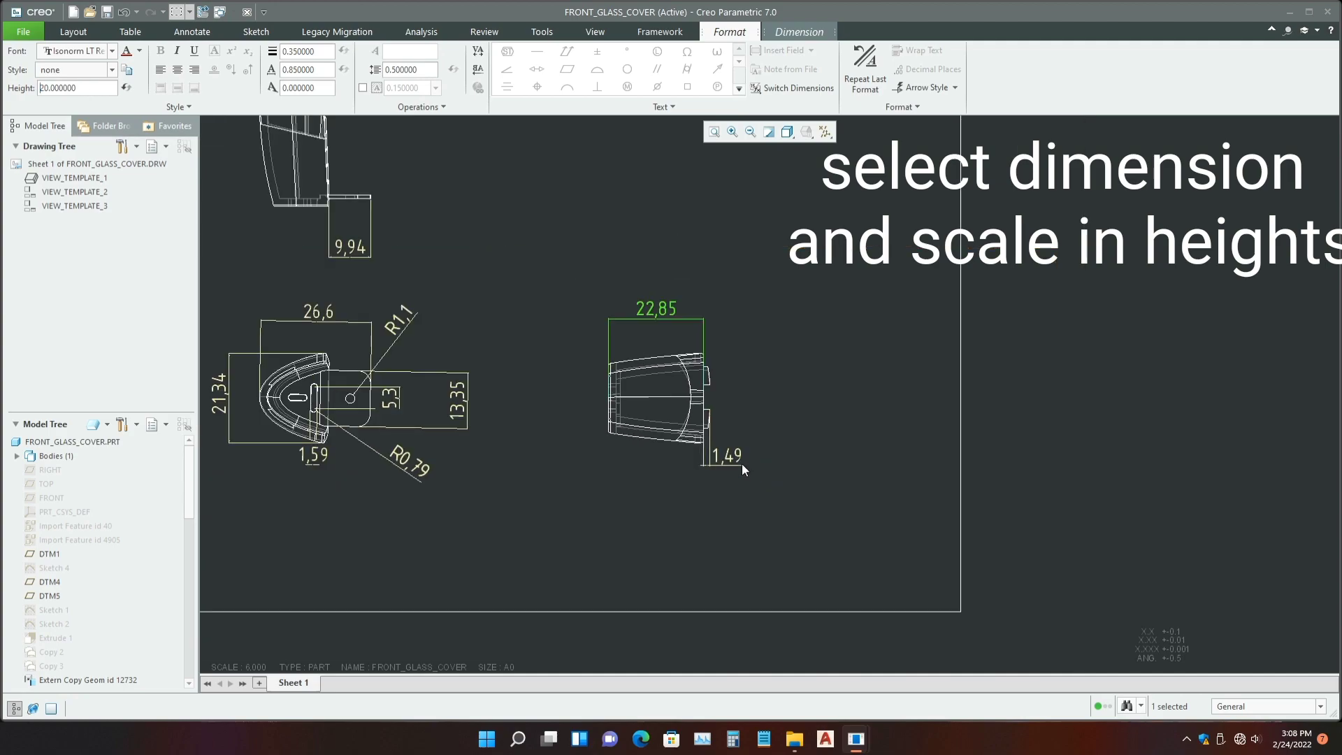
scroll(602, 500, down, 2)
scroll(538, 430, up, 2)
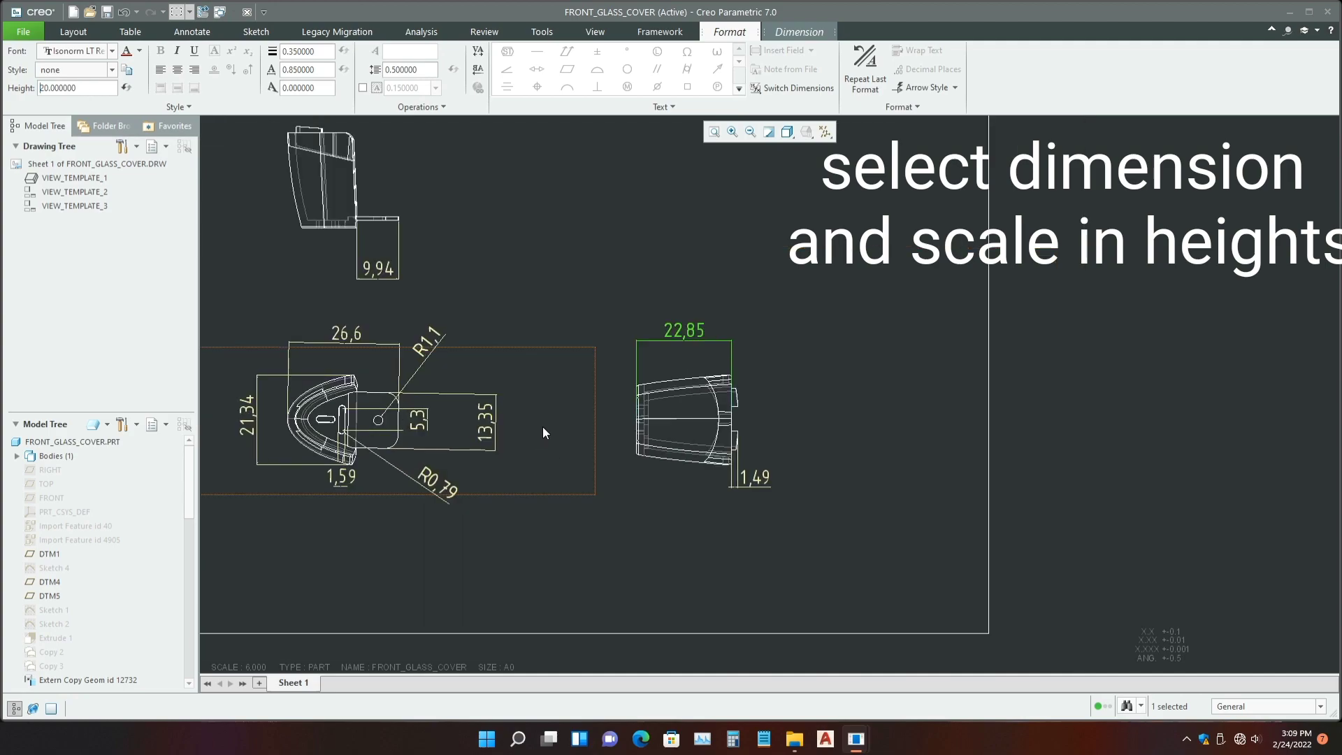
click(689, 535)
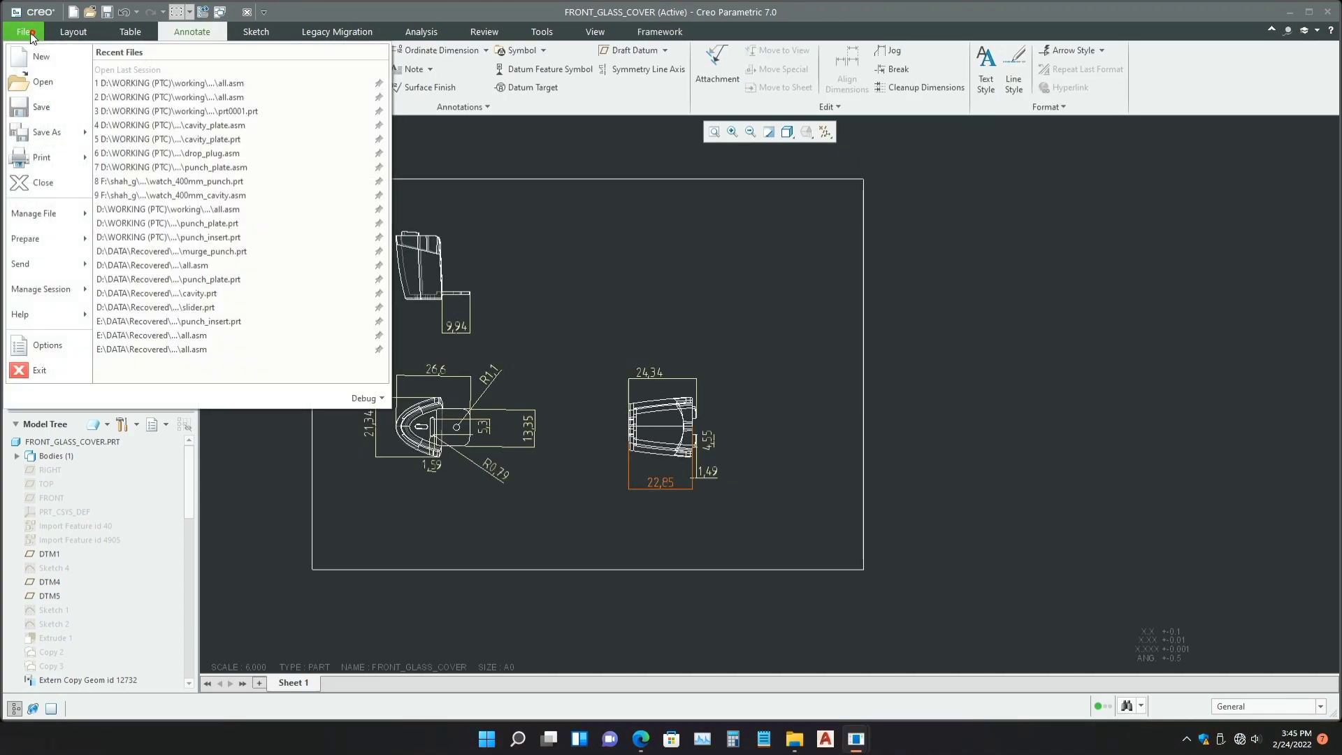
mouse_move(46, 132)
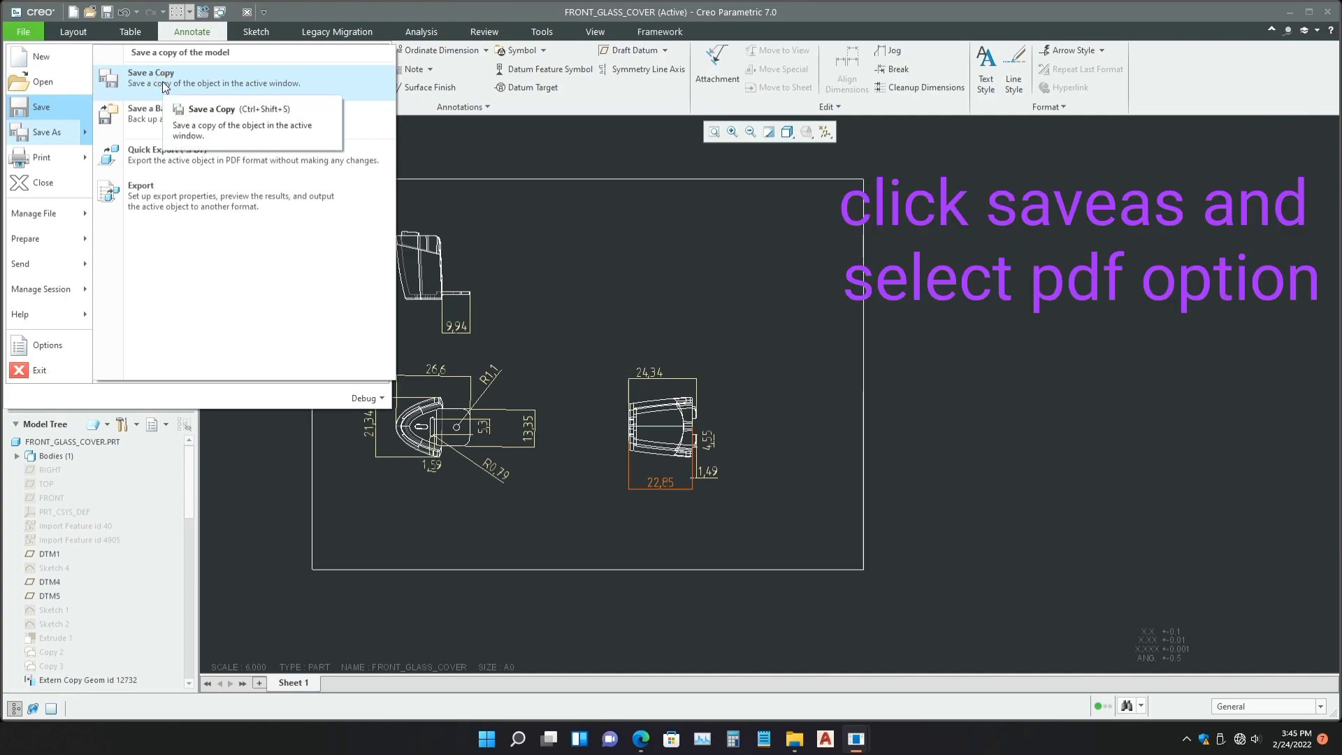
- Export a PDF copy named 1 instead of overwriting front_glass_cover.pdf, with default export settings
click(162, 81)
click(521, 552)
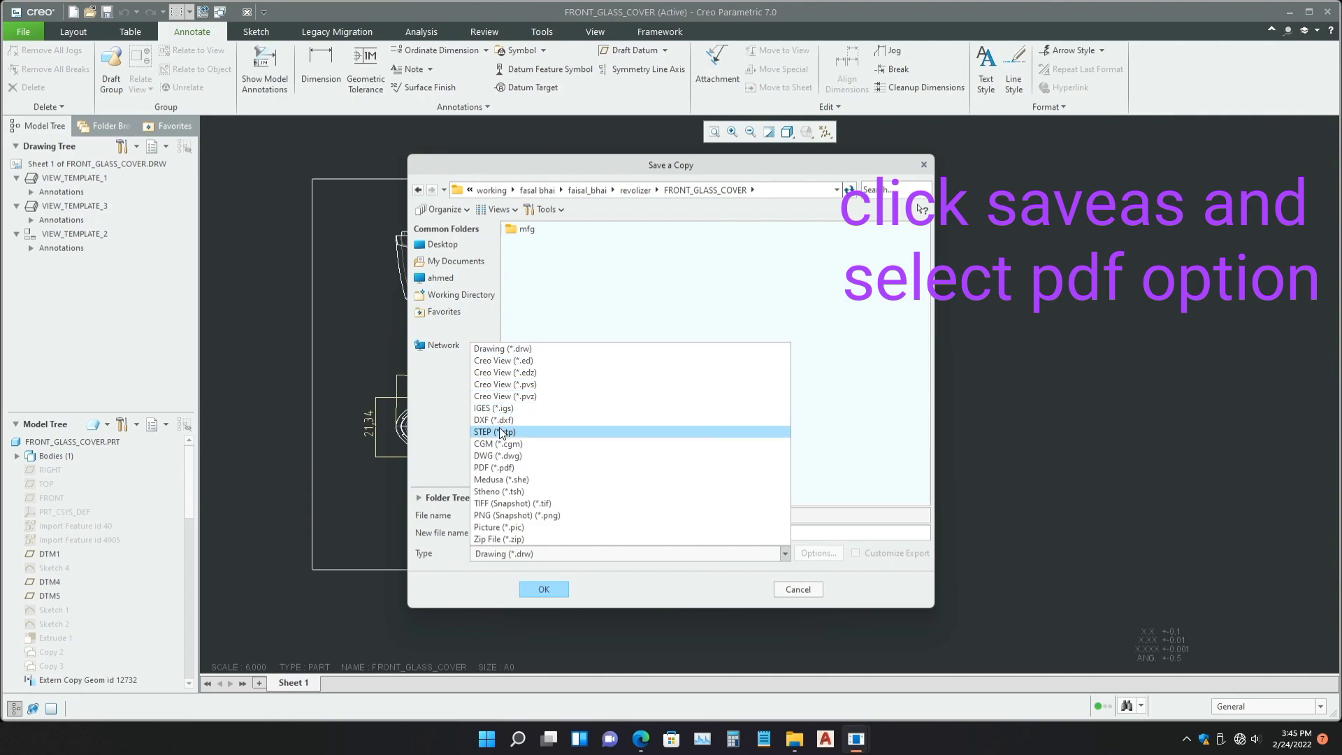
click(497, 469)
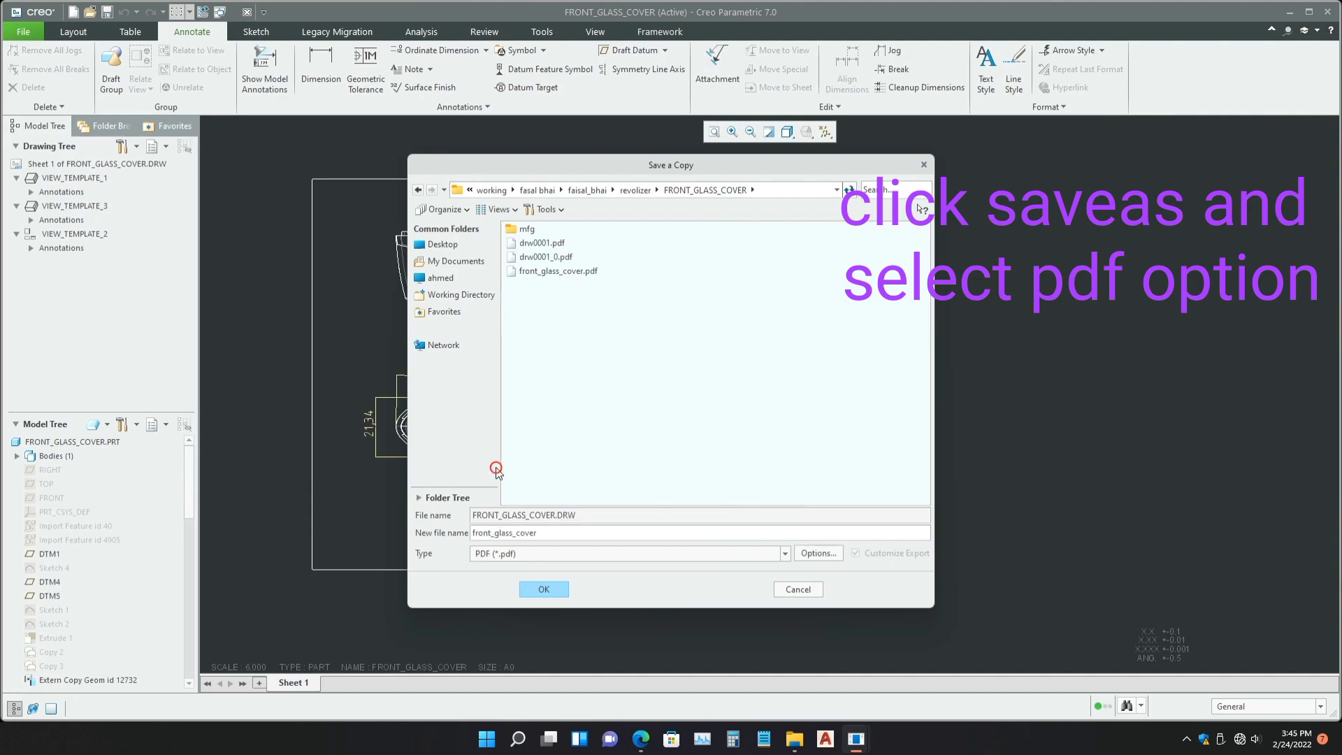
click(545, 588)
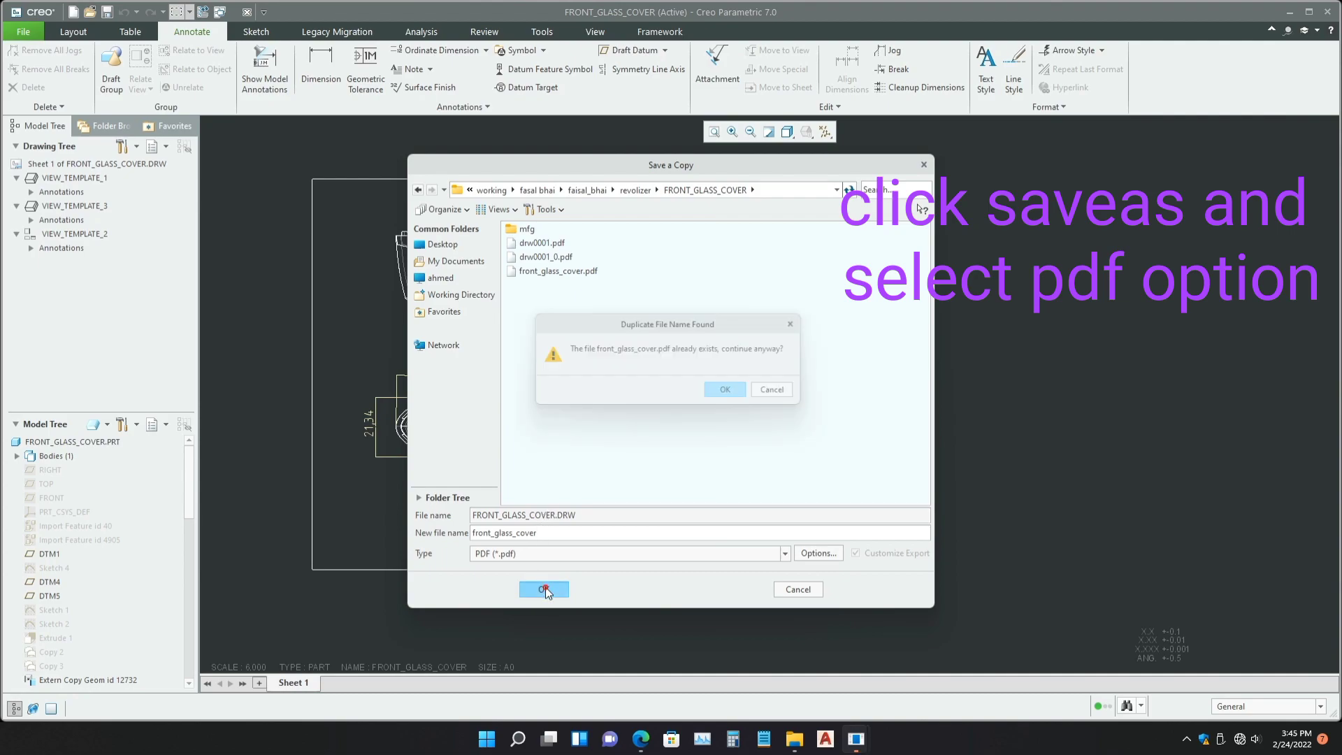
click(784, 394)
text(1)
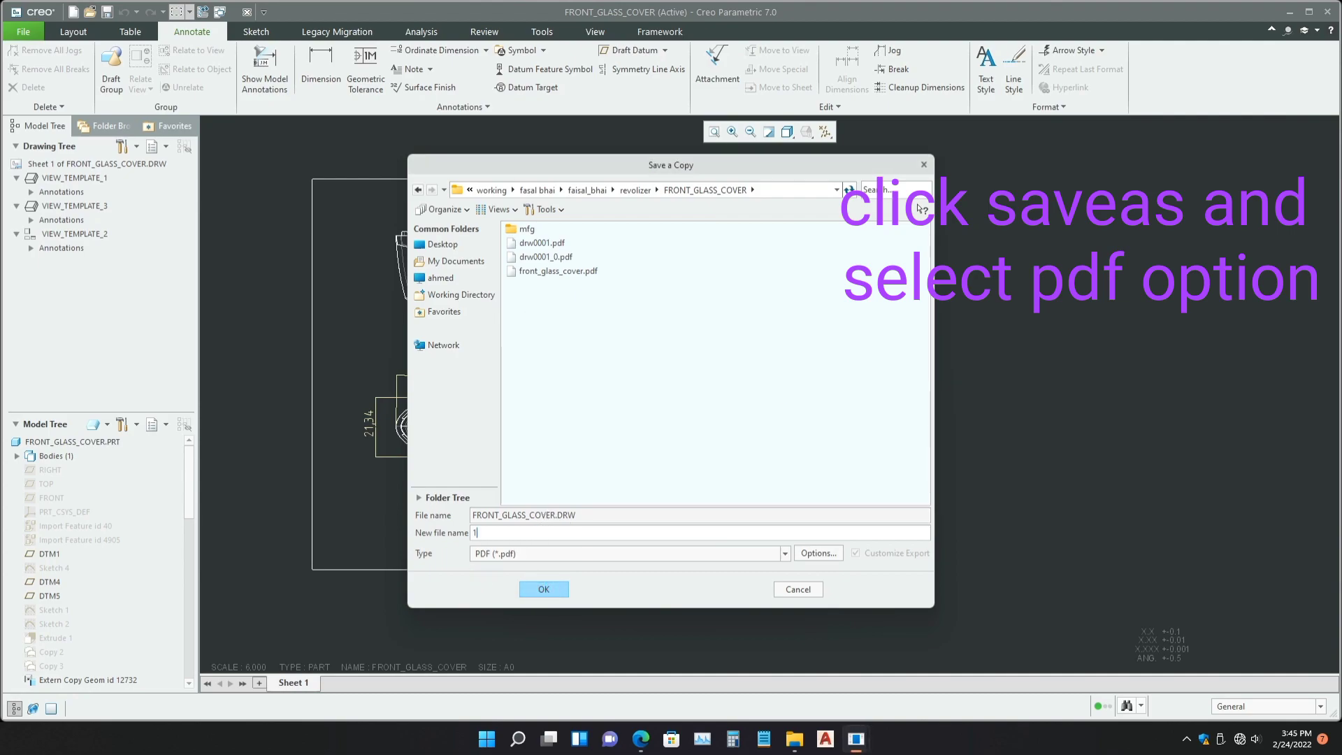
click(548, 592)
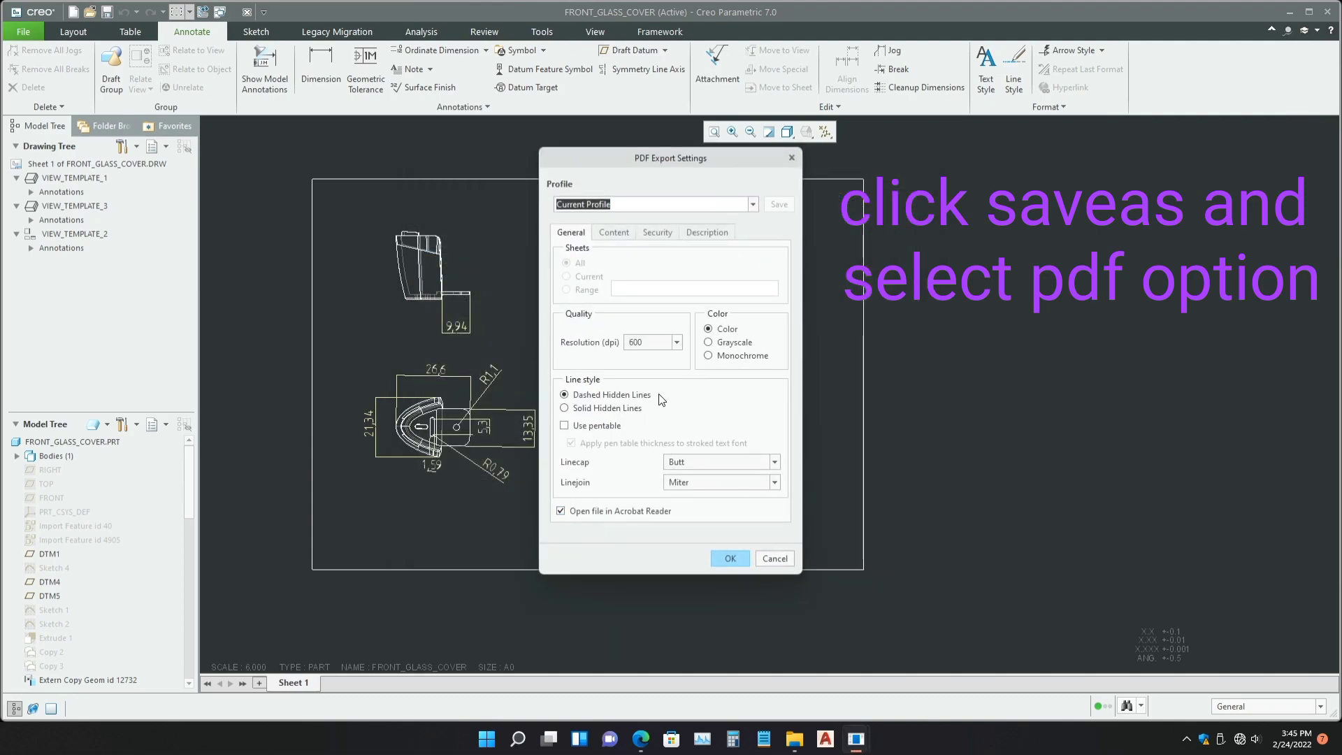
click(732, 552)
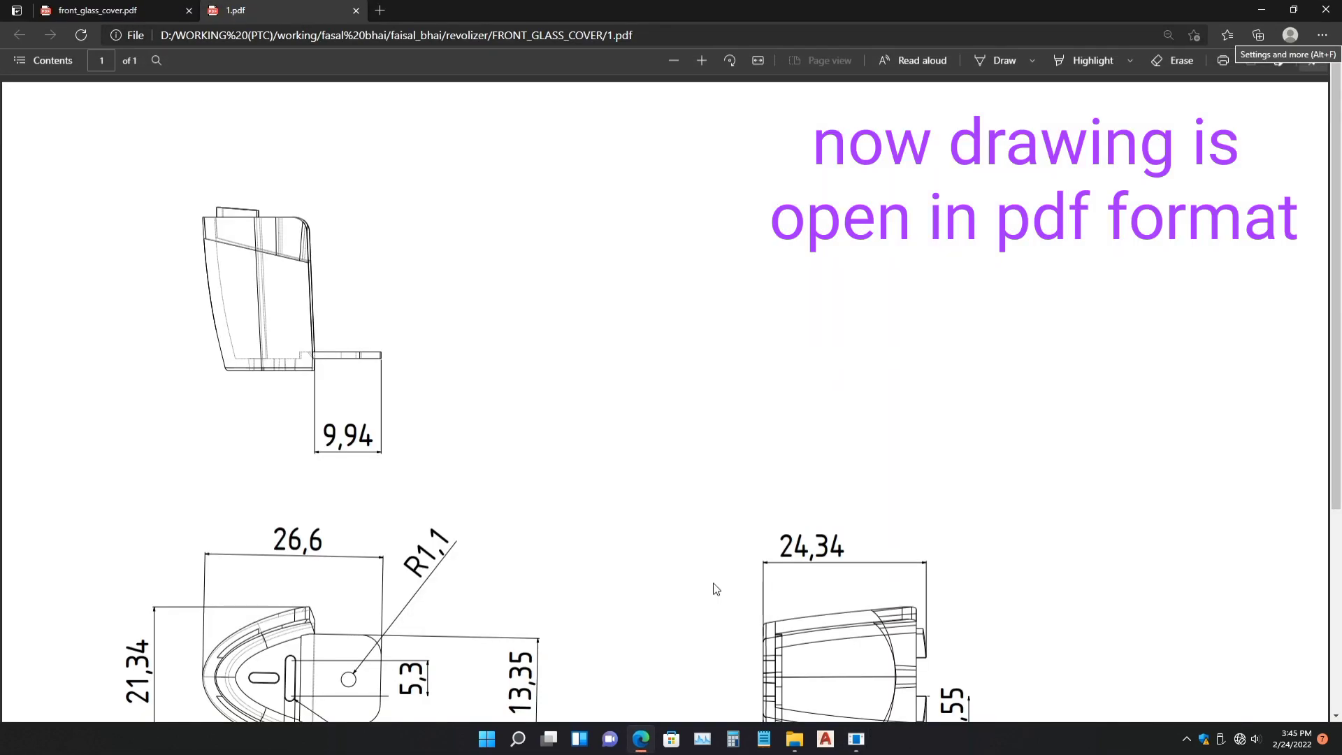
- Scroll through 1.pdf to check the three views and enlarged dimensions like 9,94, 26,6 and 22,85
scroll(694, 554, down, 2)
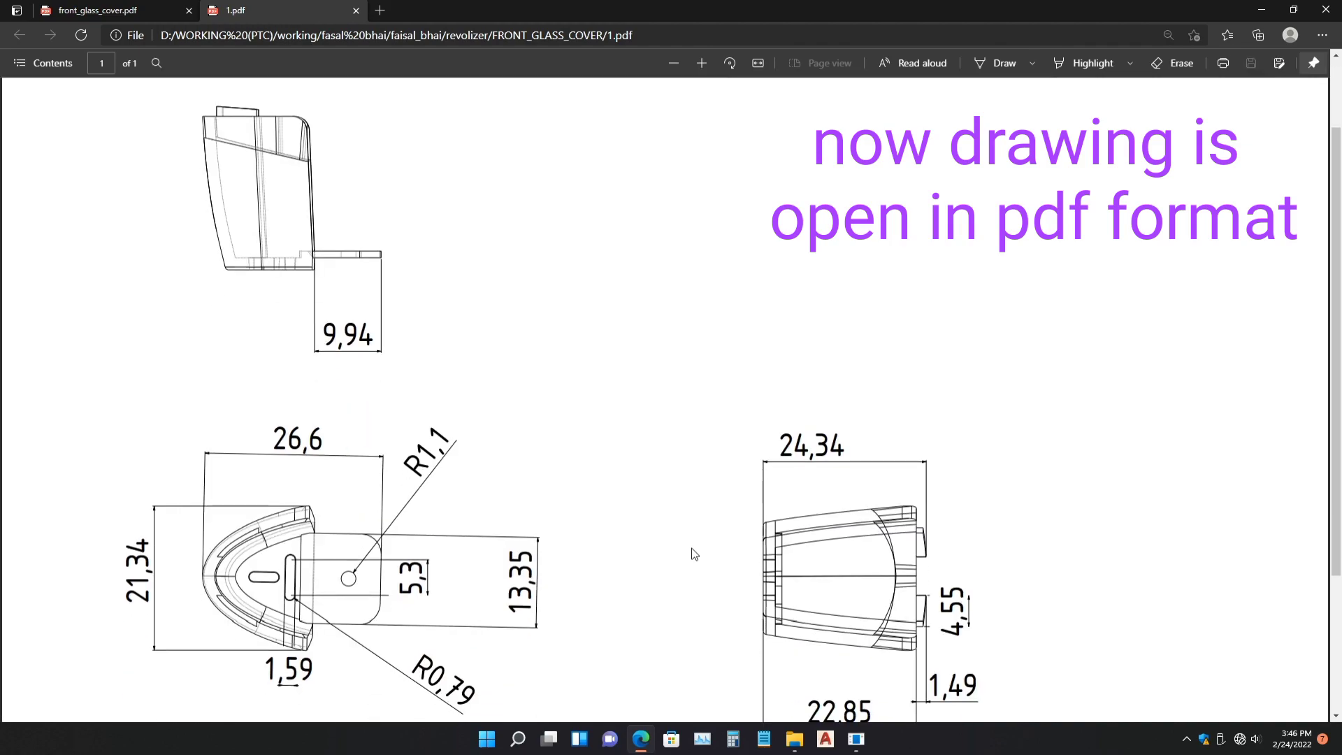
scroll(694, 555, down, 2)
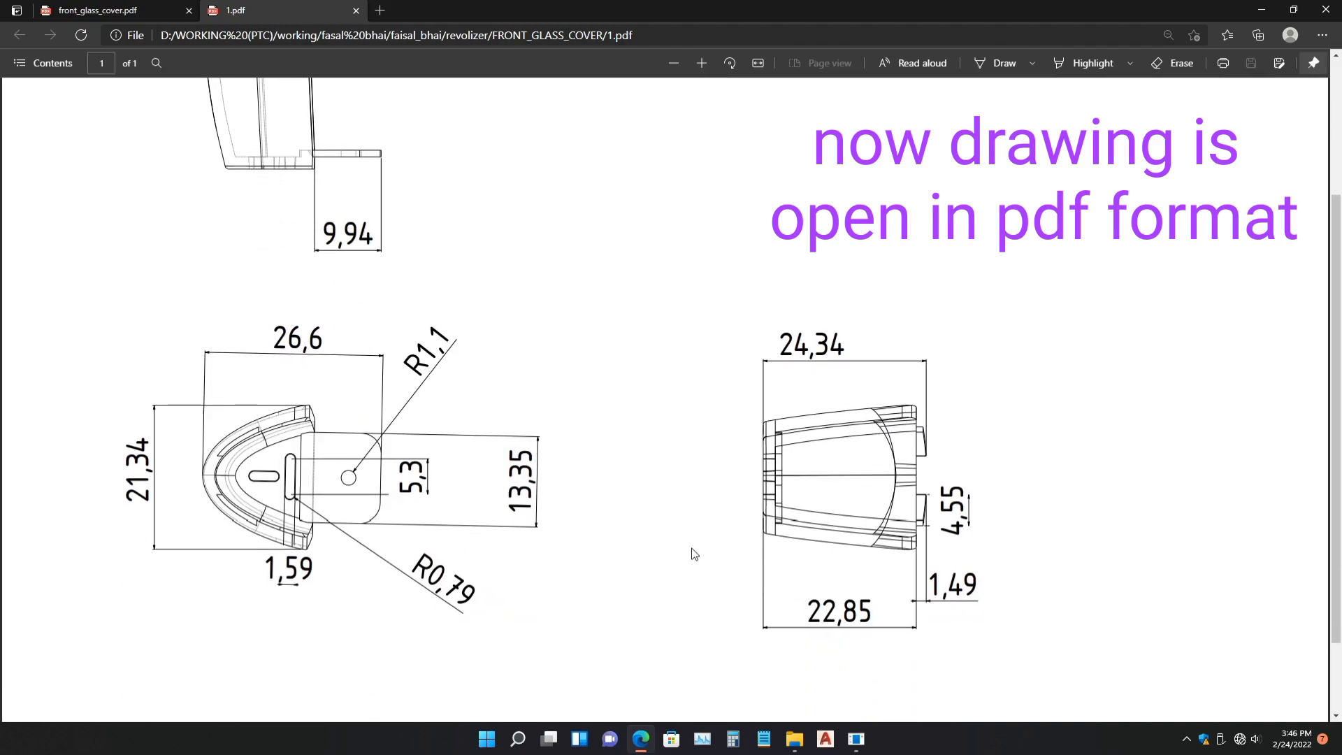
scroll(694, 554, up, 2)
scroll(694, 554, down, 2)
scroll(694, 554, down, 2)
scroll(694, 555, up, 4)
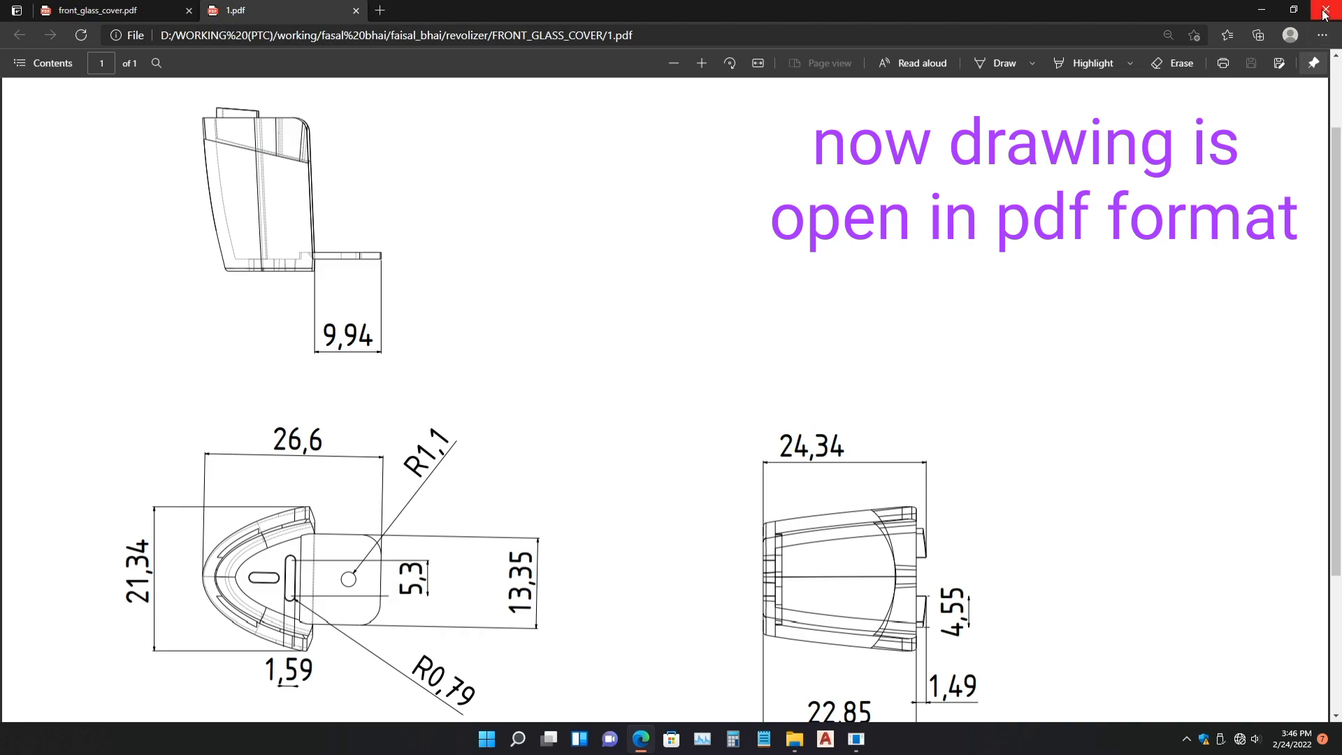
scroll(735, 327, down, 2)
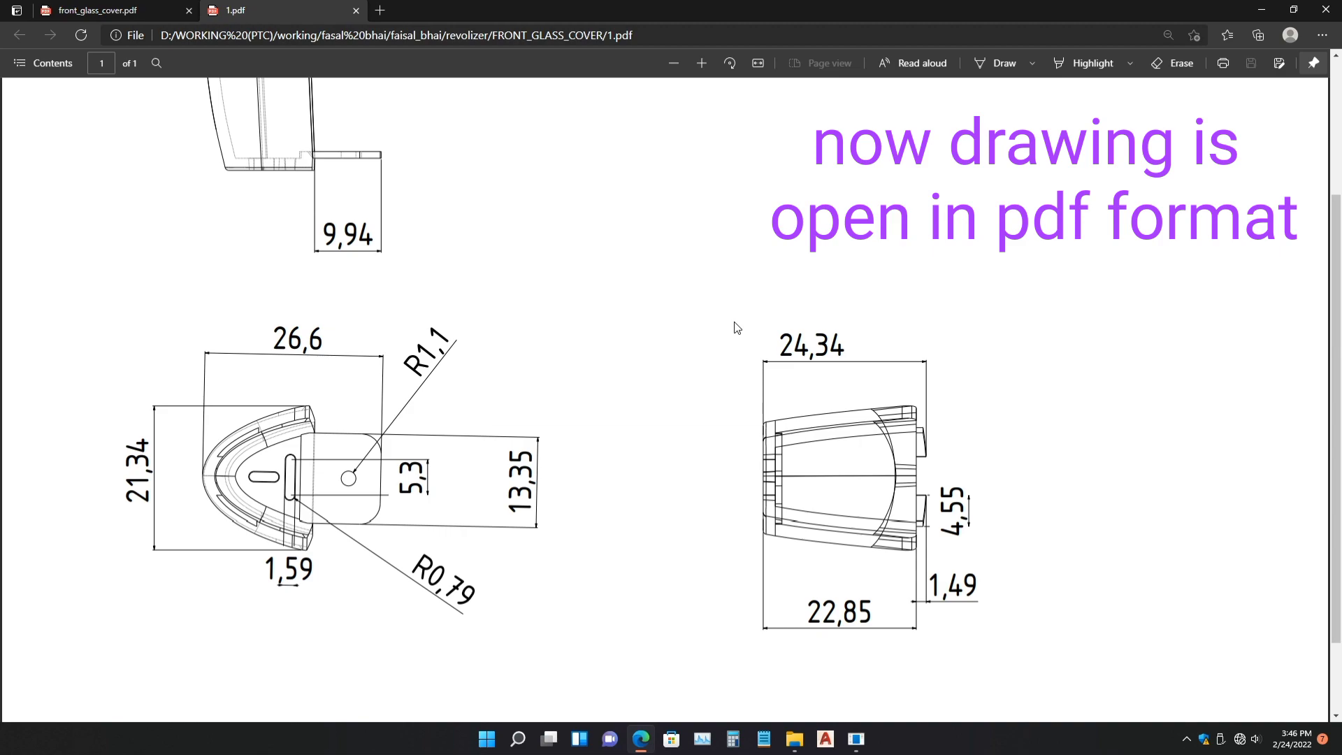
scroll(736, 327, up, 2)
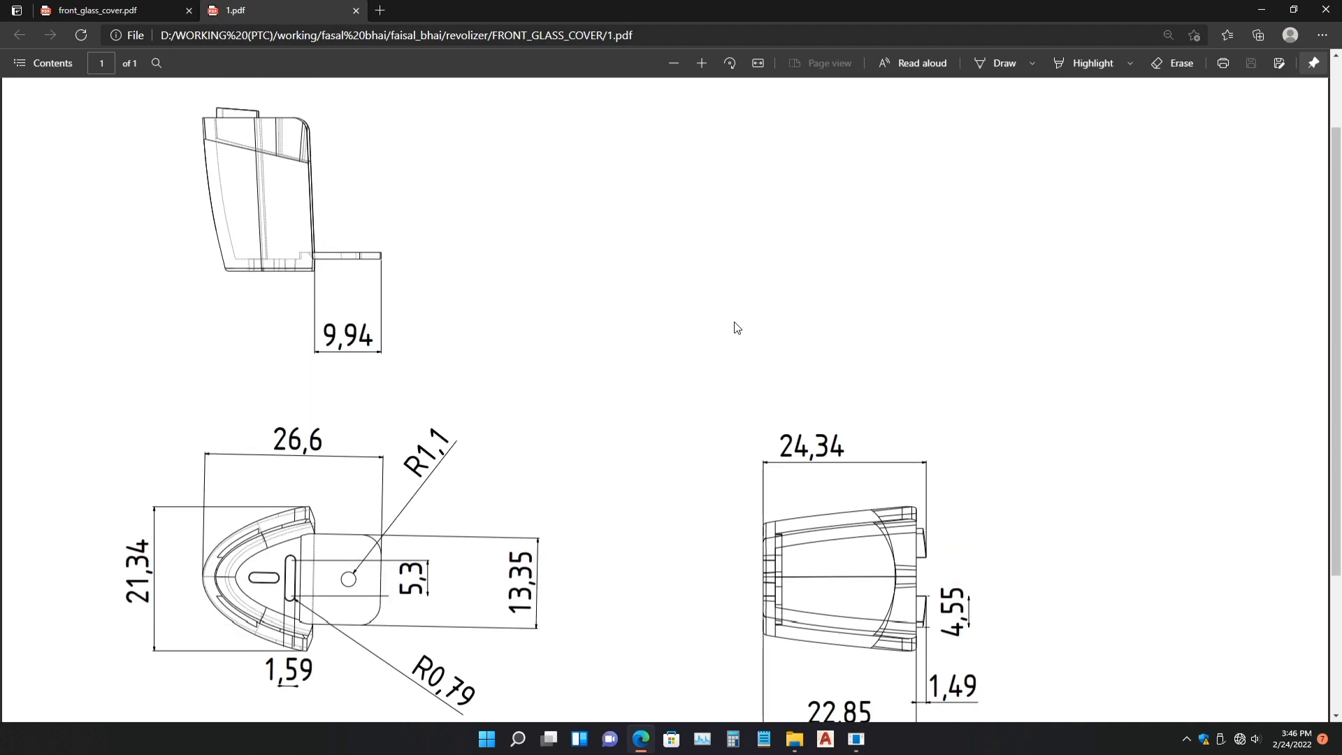
- Close the Edge PDF window and return to the FRONT_GLASS_COVER drawing
click(1324, 10)
drag(668, 392, 663, 382)
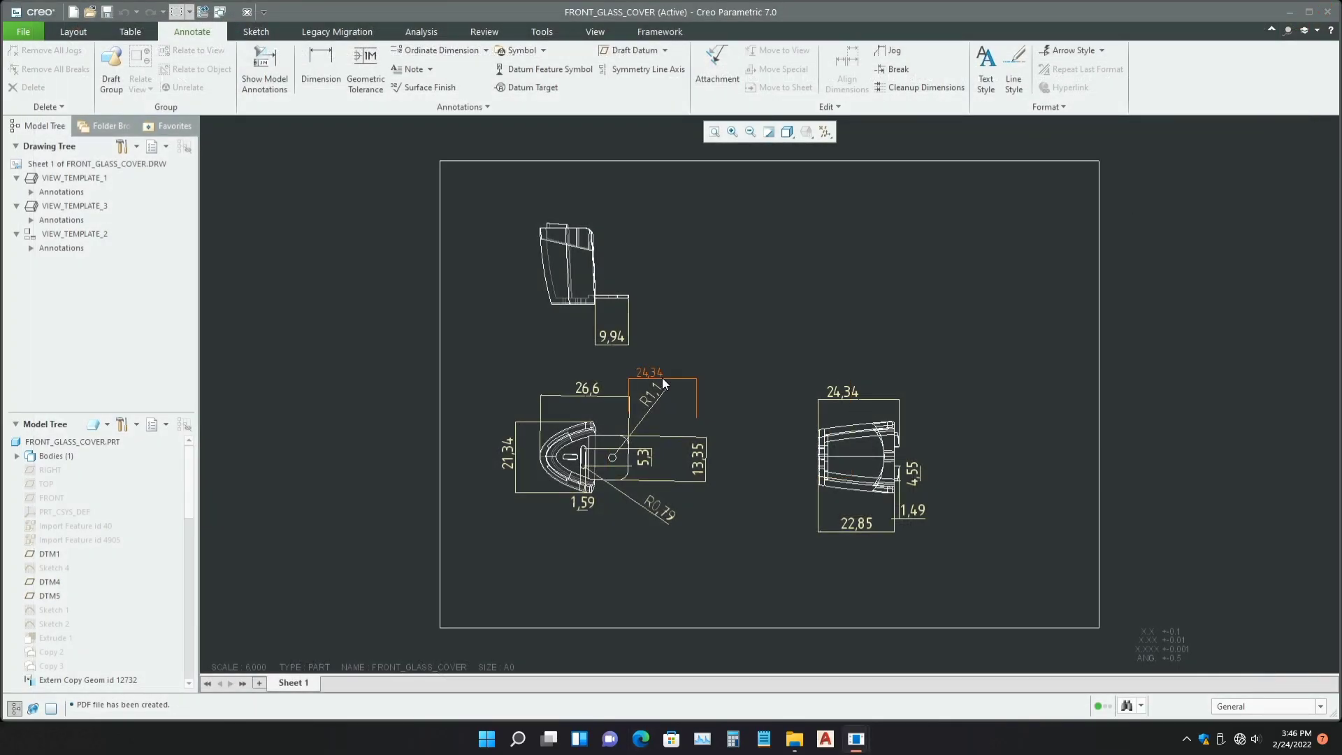